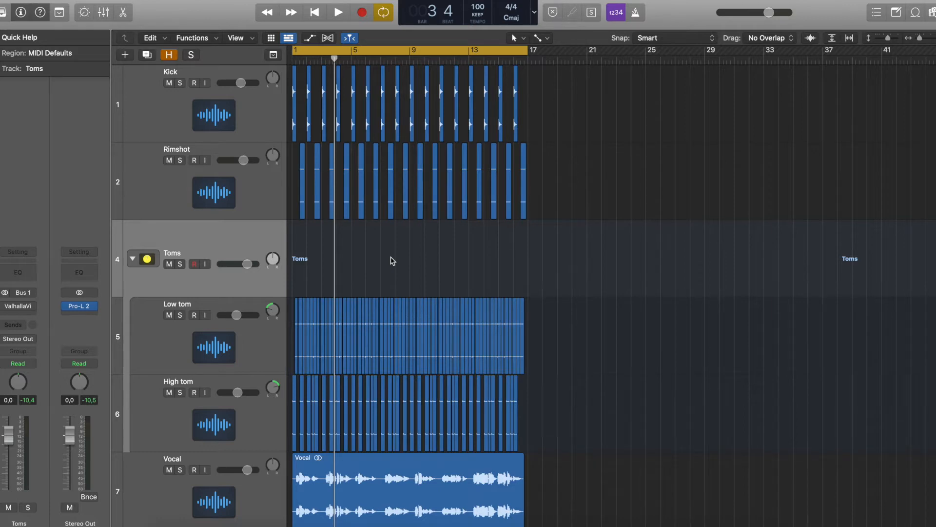
Solo the Toms track stack and play it from the start of the project, with the regions enlarged horizontally.
{"action": "key", "text": "Return"}
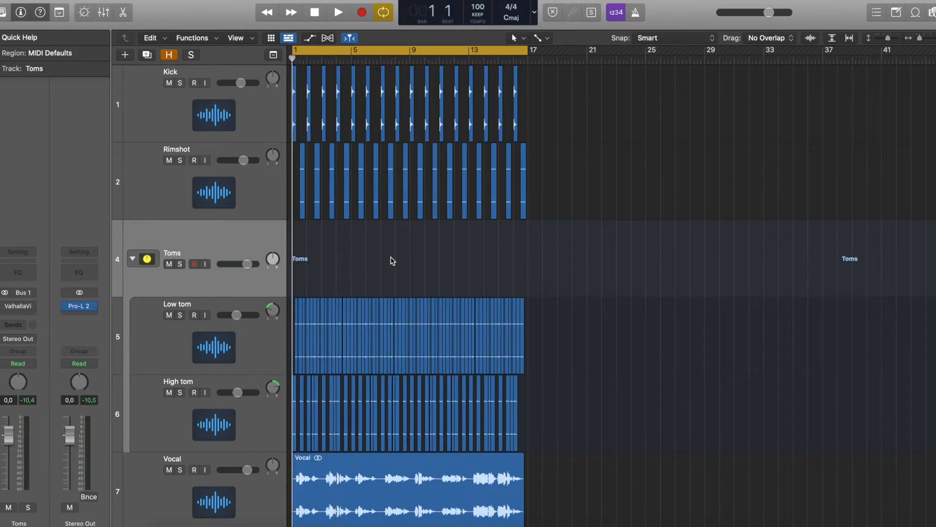
{"action": "scroll", "coordinate": [247, 251], "scroll_direction": "down", "scroll_amount": 2}
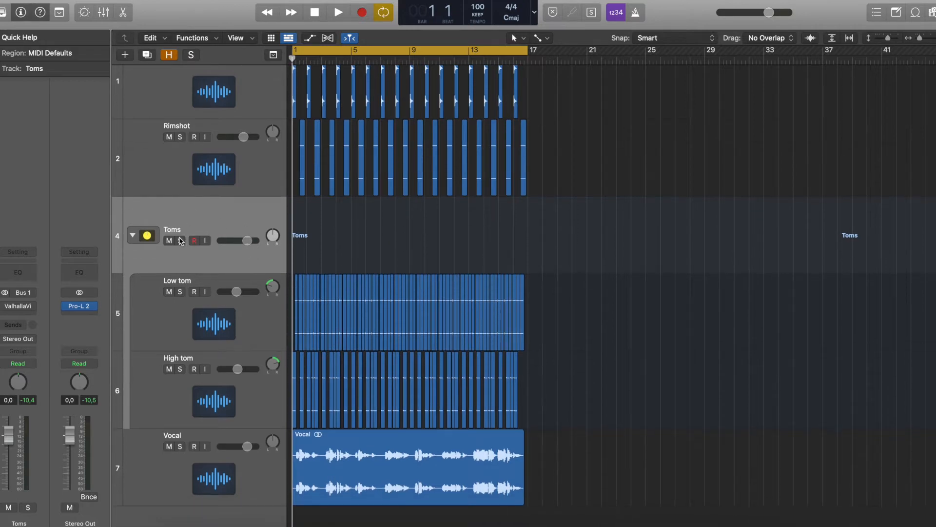
{"action": "left_click", "coordinate": [180, 241]}
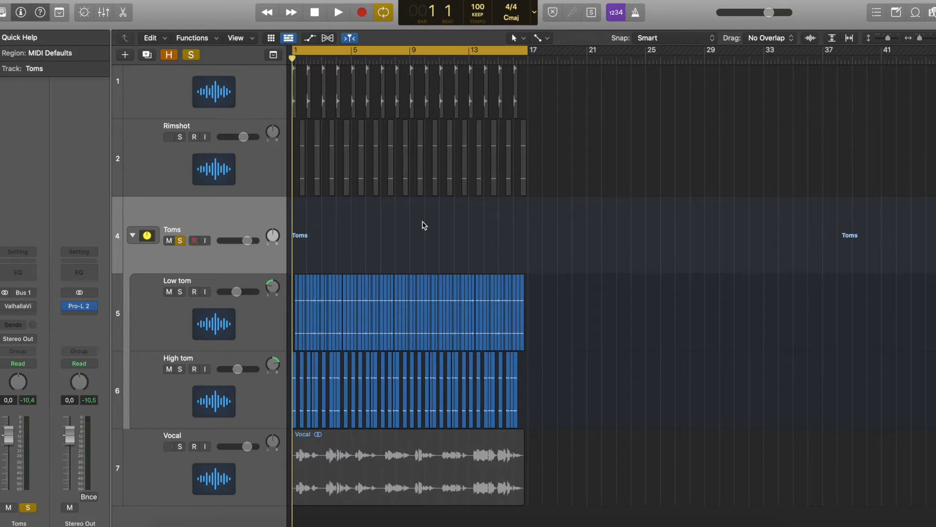
{"action": "key", "text": "space"}
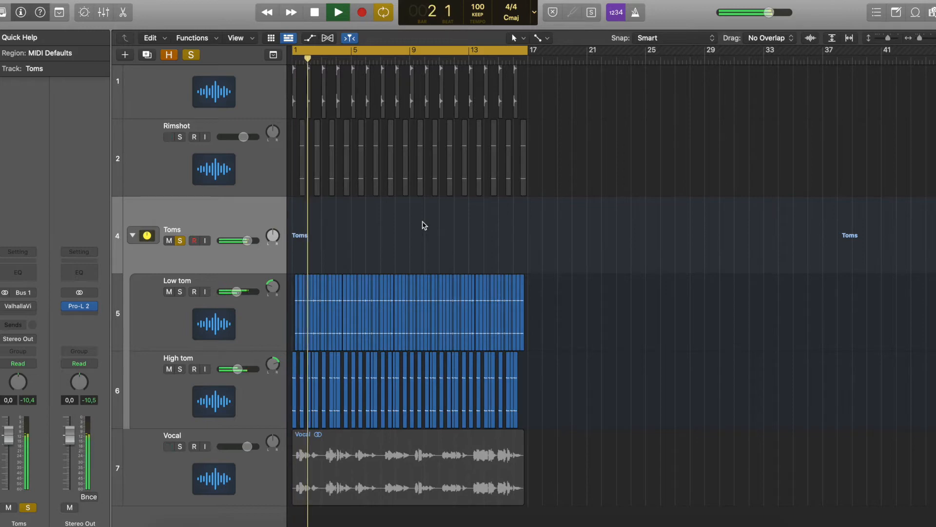
{"action": "key", "text": "super+Right"}
{"action": "key", "text": "super+Right"}
{"action": "key", "text": "super+Right"}
{"action": "key", "text": "super+Right"}
{"action": "key", "text": "super+Right"}
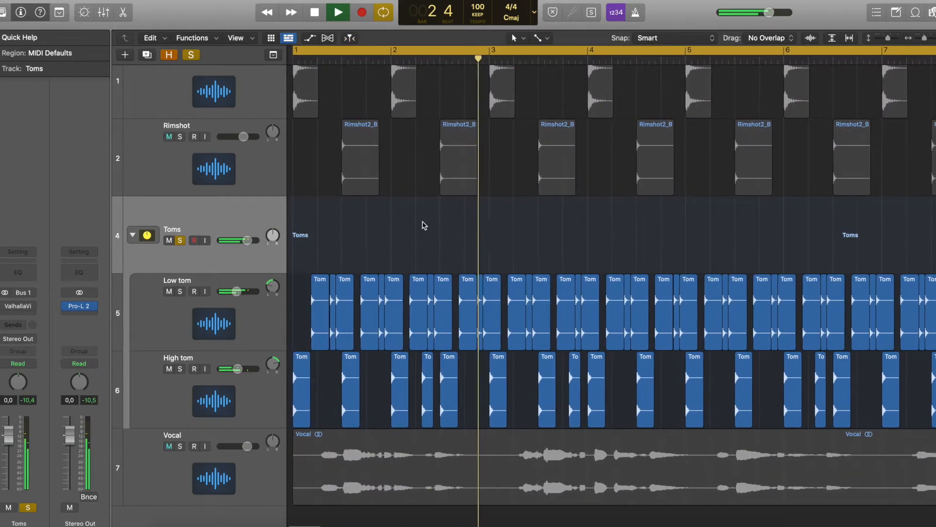
{"action": "key", "text": "space"}
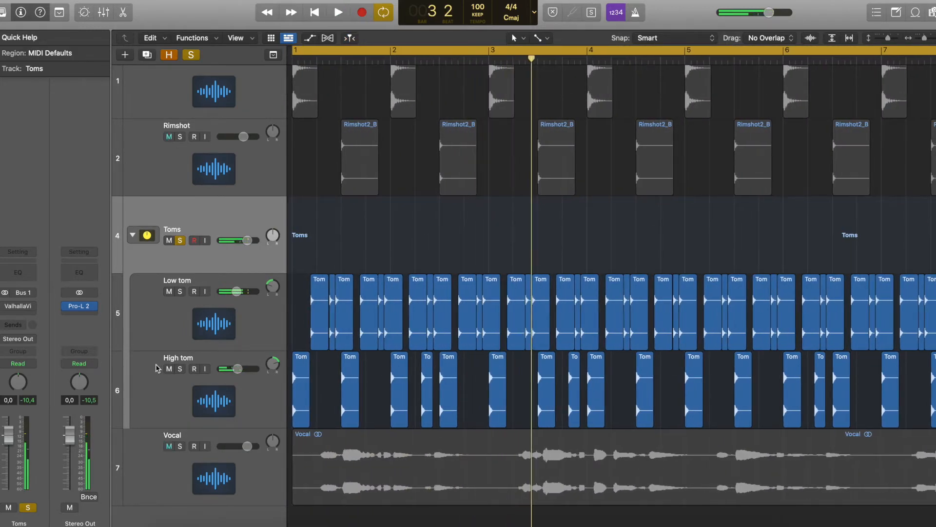
Solo the Low tom track, play it and open its EchoBoy insert.
{"action": "left_click", "coordinate": [229, 342]}
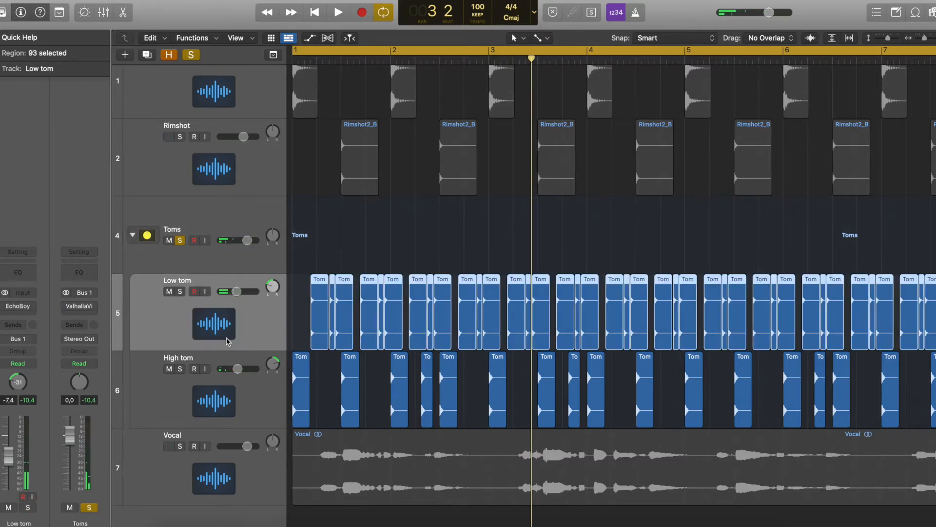
{"action": "key", "text": "Down"}
{"action": "left_click", "coordinate": [170, 324]}
{"action": "left_click", "coordinate": [18, 307]}
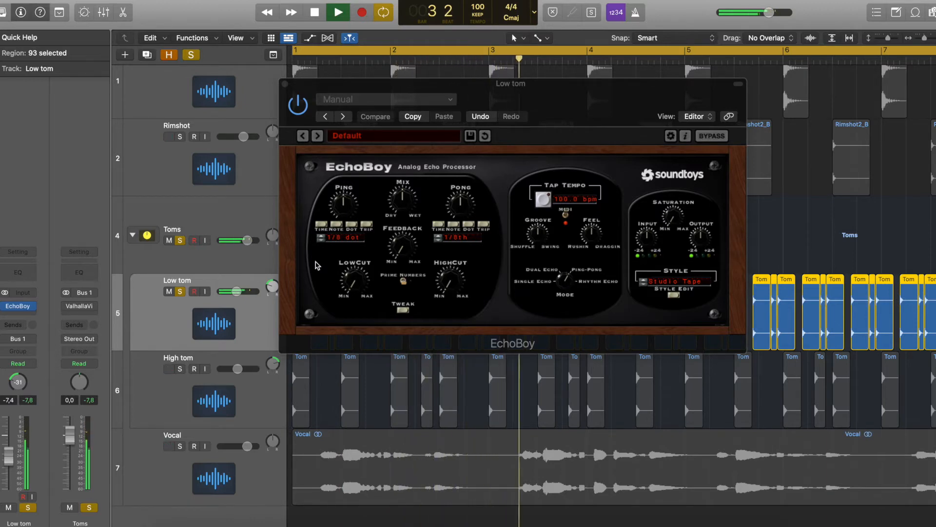
{"action": "key", "text": "space"}
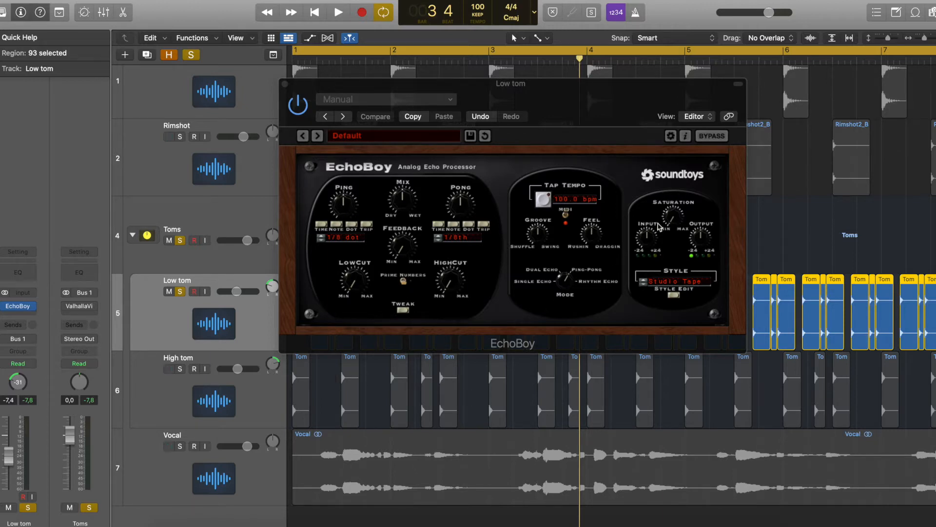
Set EchoBoy's mode to Single Echo and play the Low tom from the start.
{"action": "left_click_drag", "start_coordinate": [565, 279], "coordinate": [500, 449]}
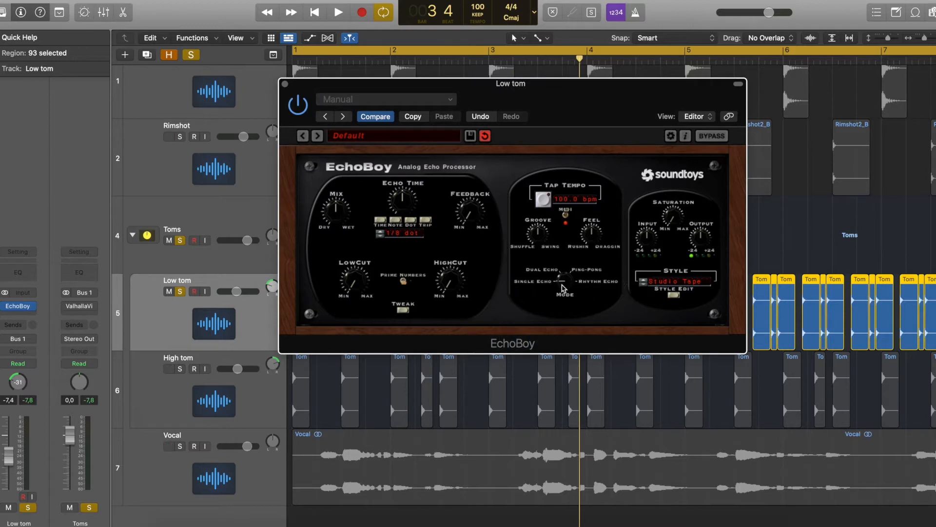
{"action": "key", "text": "Return"}
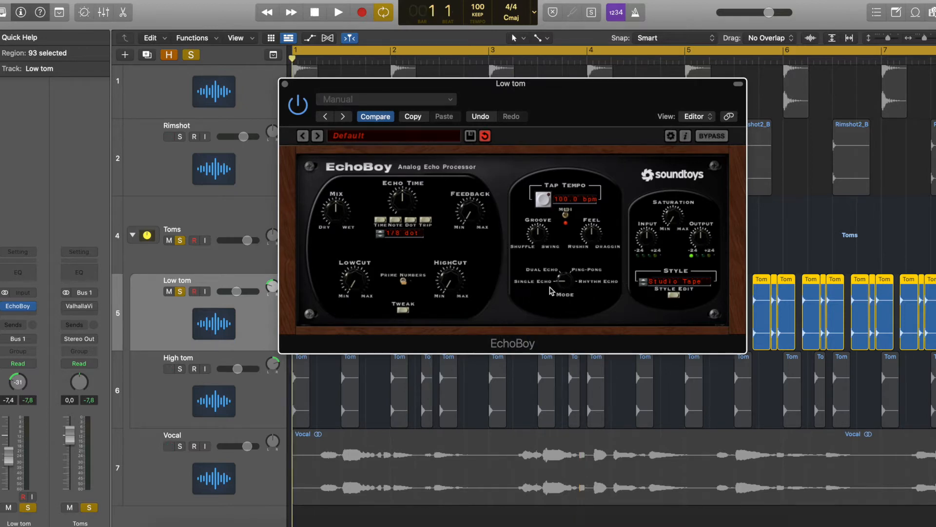
{"action": "key", "text": "space"}
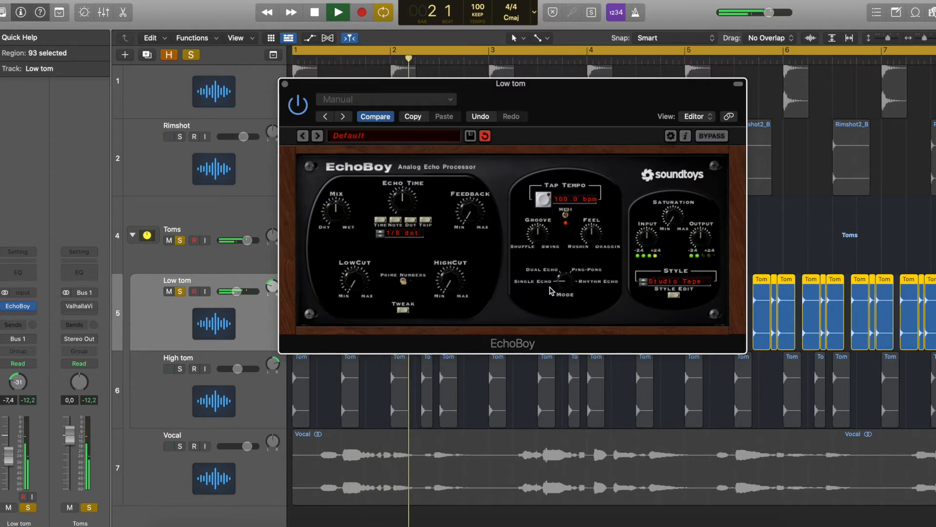
{"action": "key", "text": "space"}
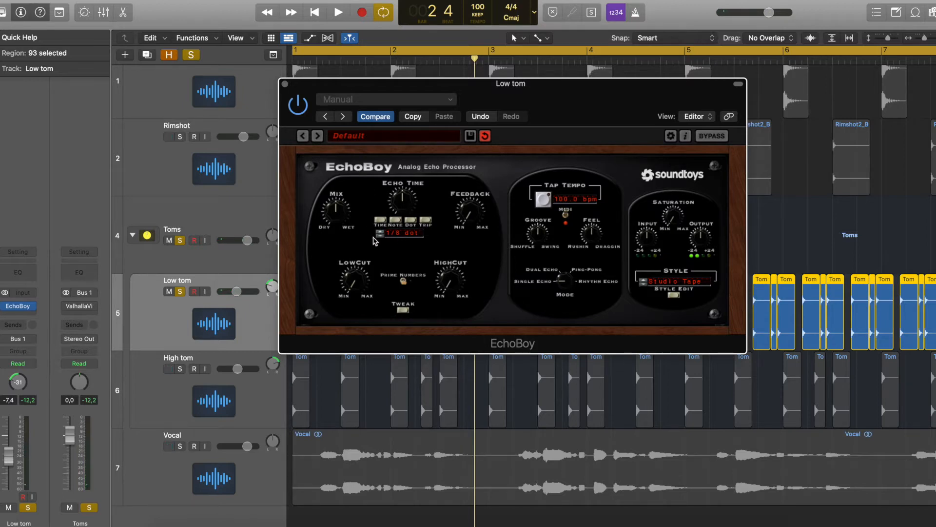
Switch the echo time to milliseconds, enable the metronome and adjust the time to about 172 ms while playing the Low tom.
{"action": "left_click", "coordinate": [380, 222]}
{"action": "left_click", "coordinate": [637, 15]}
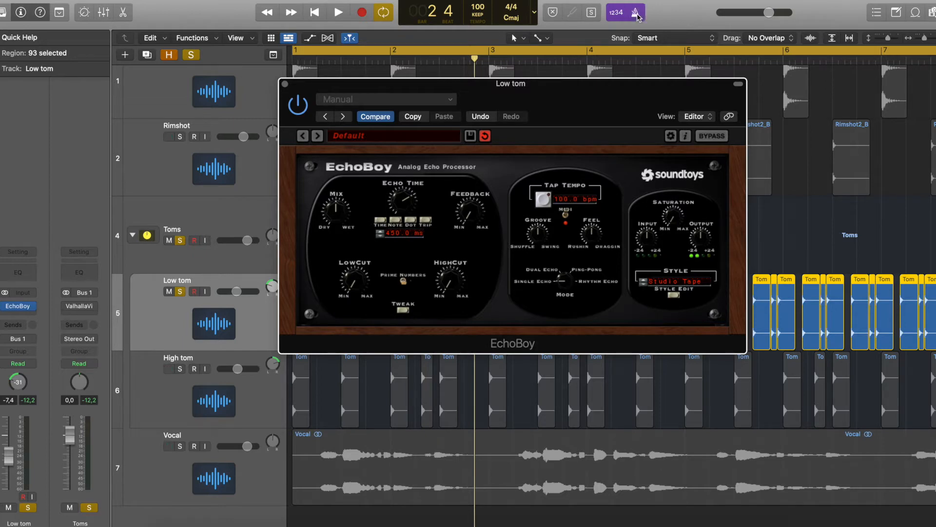
{"action": "key", "text": "space"}
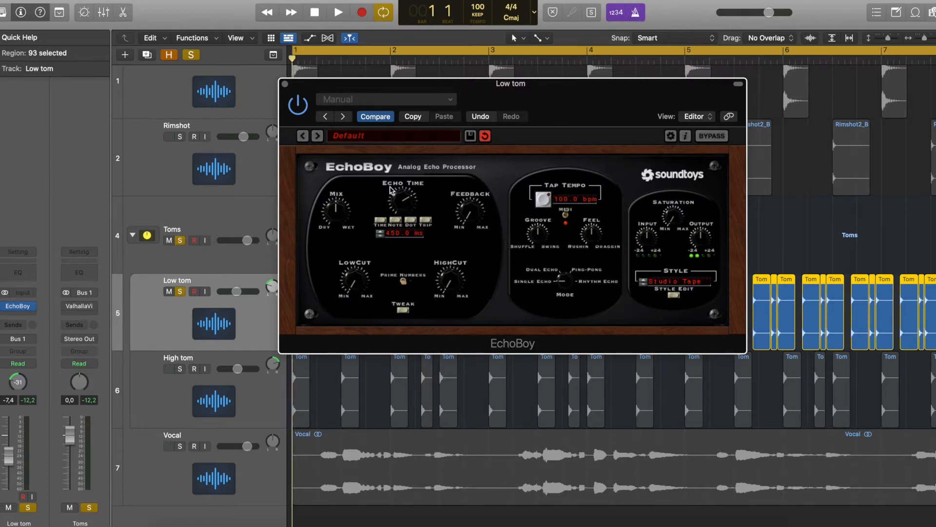
{"action": "key", "text": "space"}
{"action": "left_click_drag", "start_coordinate": [390, 189], "coordinate": [408, 201]}
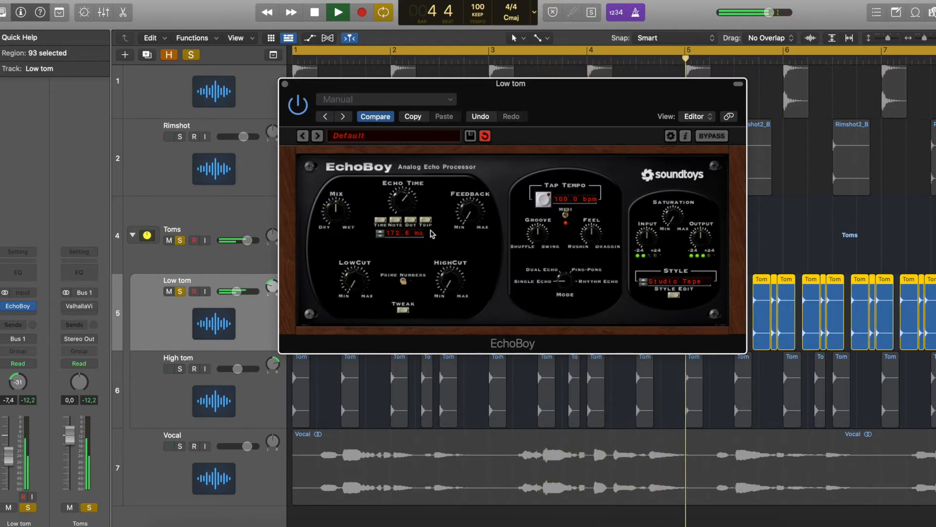
{"action": "key", "text": "space"}
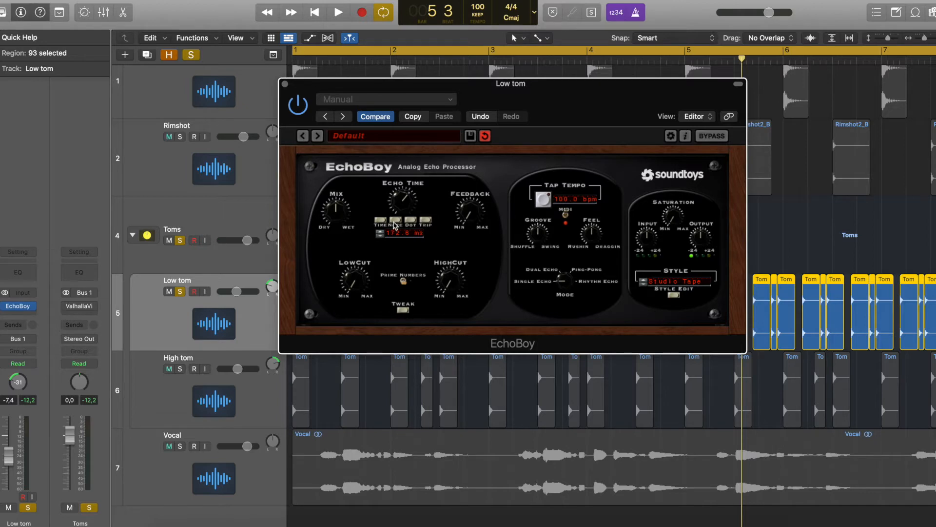
Switch the echo time to note values, set it to 1/8th and play the Low tom from the start.
{"action": "left_click", "coordinate": [394, 222]}
{"action": "left_click_drag", "start_coordinate": [401, 197], "coordinate": [401, 163]}
{"action": "left_click_drag", "start_coordinate": [410, 218], "coordinate": [400, 283]}
{"action": "left_click_drag", "start_coordinate": [404, 197], "coordinate": [403, 181]}
{"action": "key", "text": "Return"}
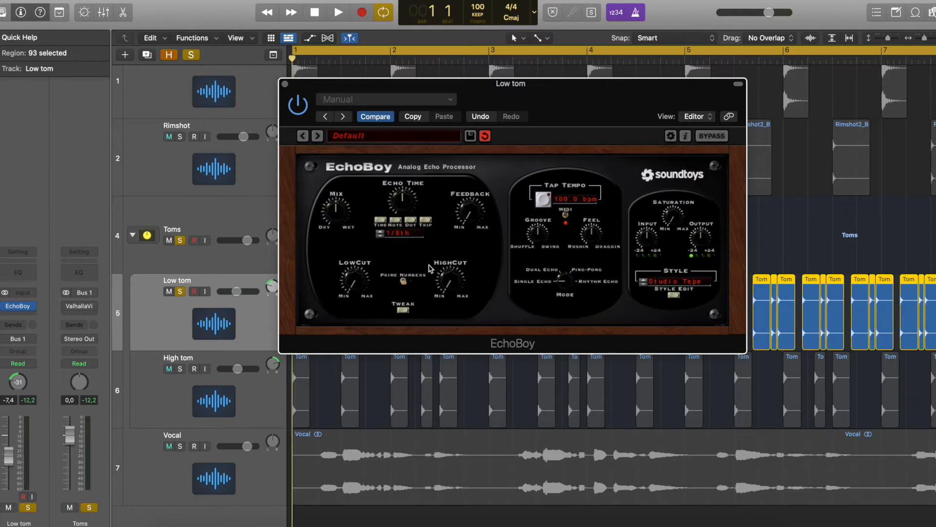
{"action": "key", "text": "space"}
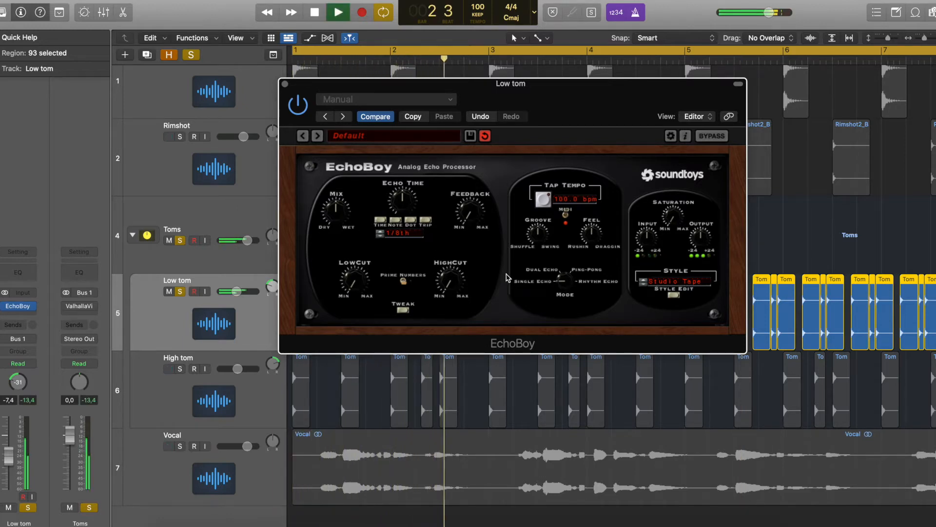
{"action": "key", "text": "space"}
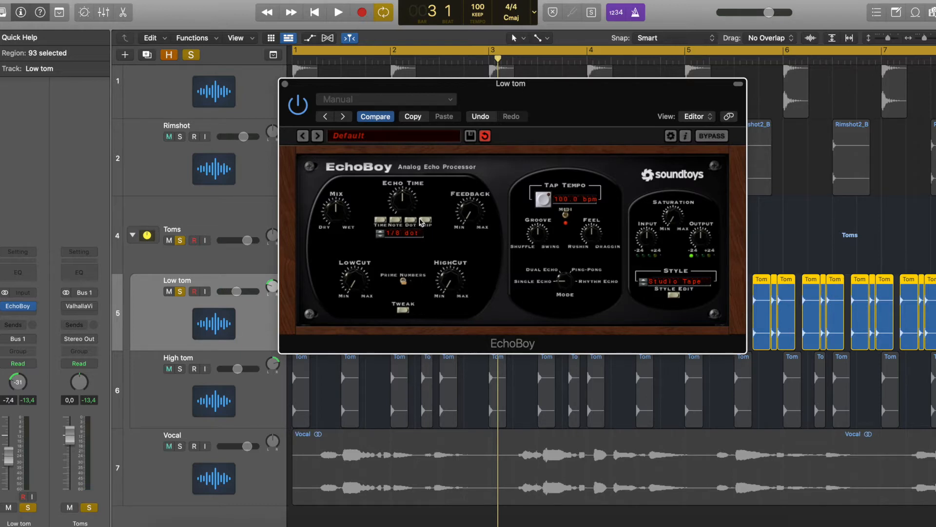
Compare dotted and triplet 1/8 echo times by playing the Low tom from the start with each.
{"action": "key", "text": "space"}
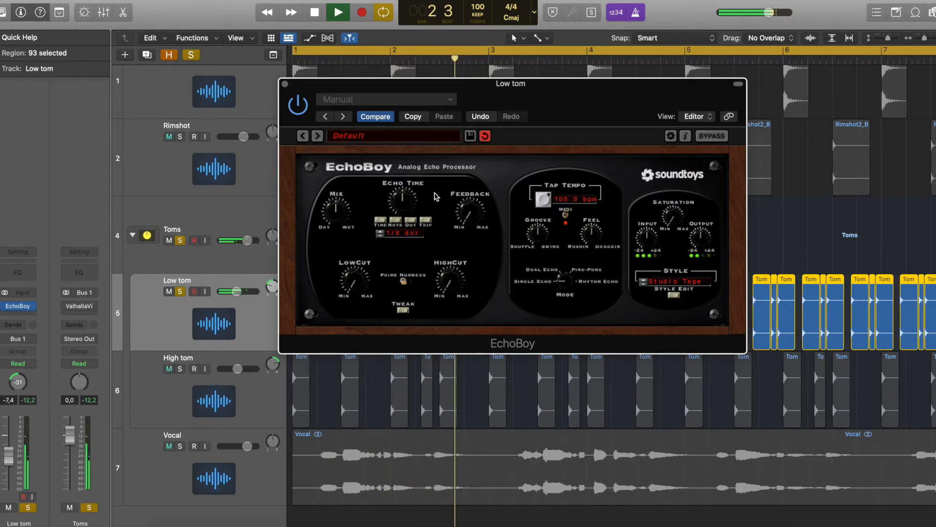
{"action": "key", "text": "space"}
{"action": "left_click", "coordinate": [428, 221]}
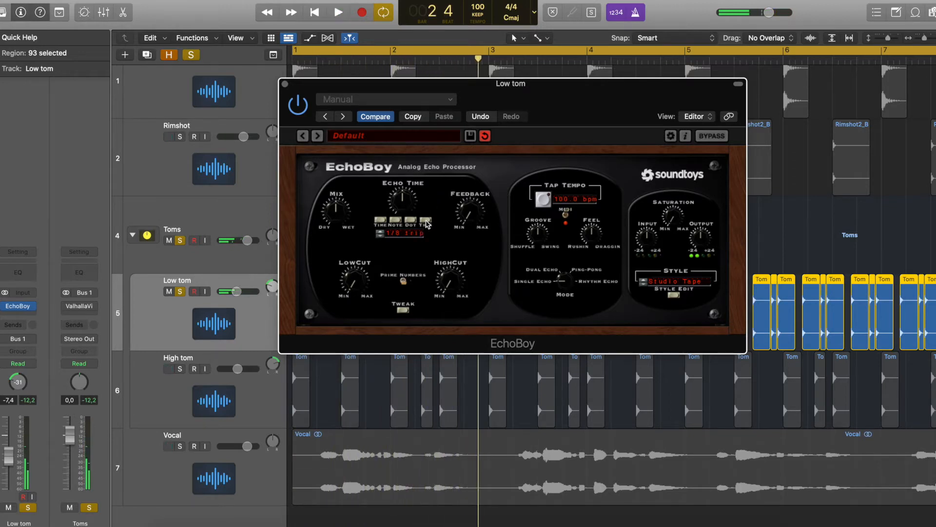
{"action": "key", "text": "Return"}
{"action": "key", "text": "space"}
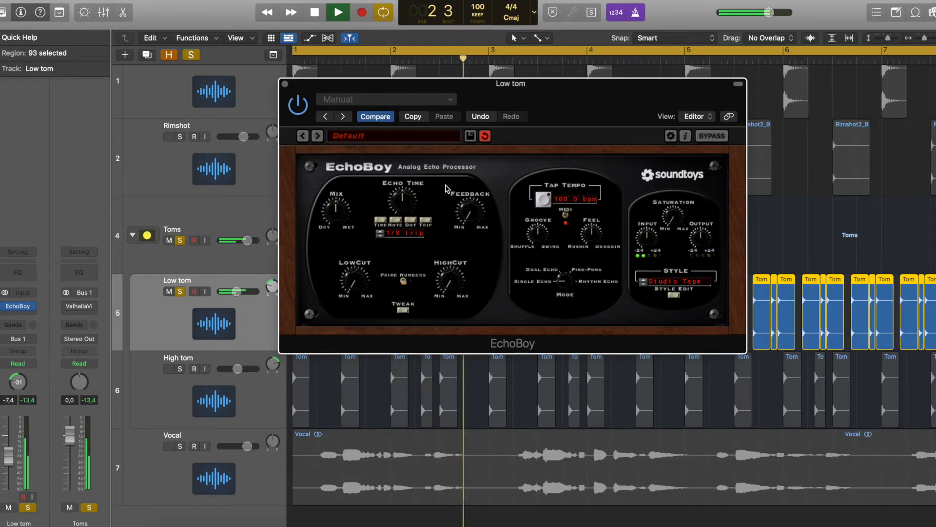
{"action": "key", "text": "space"}
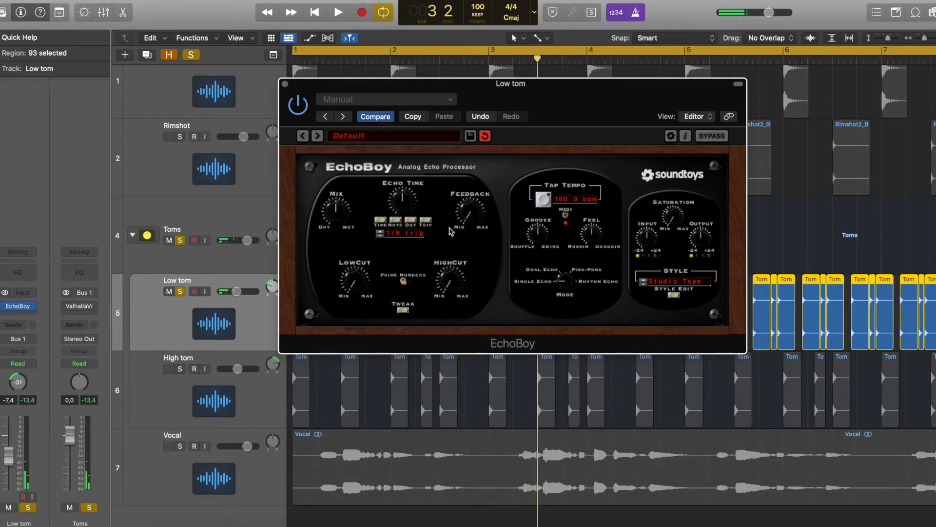
Set the echo time to dotted 1/8 and play the Low tom.
{"action": "left_click", "coordinate": [412, 221]}
{"action": "key", "text": "space"}
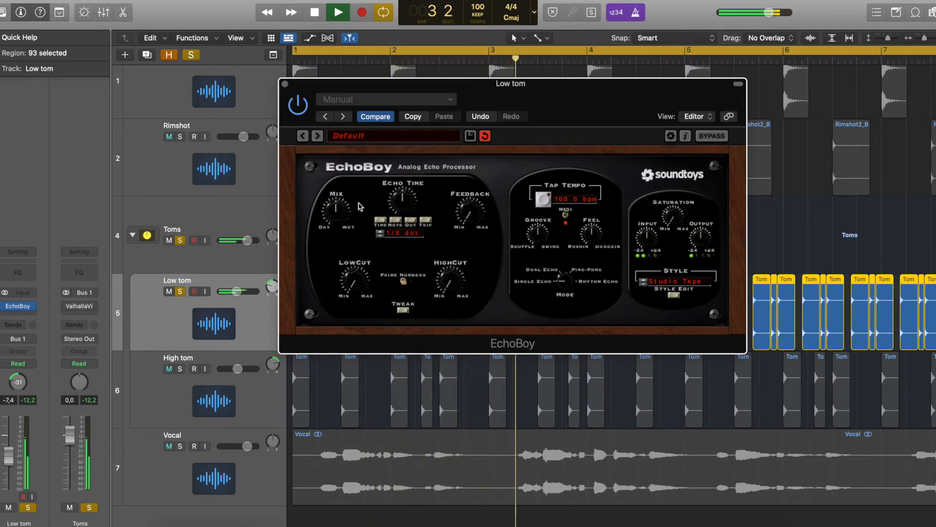
{"action": "key", "text": "space"}
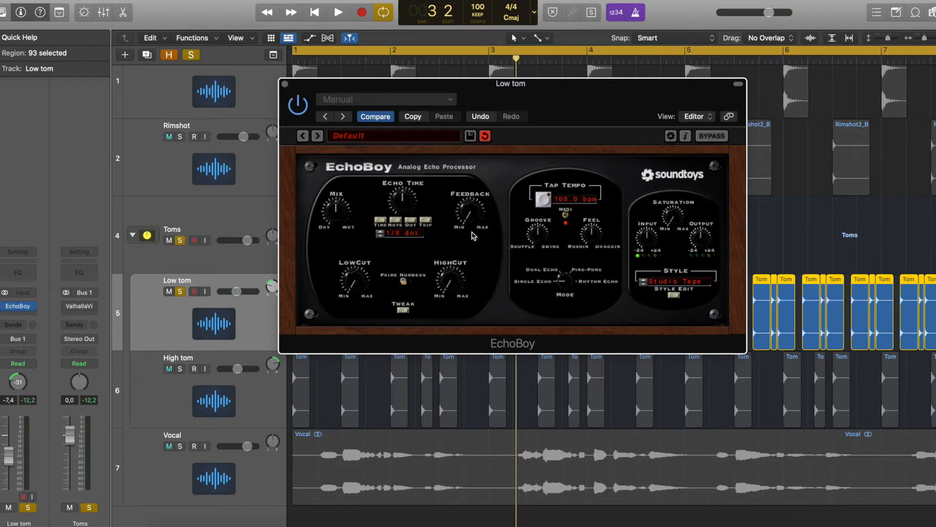
Raise EchoBoy's Feedback in stages to maximum, playing the Low tom from the start, and turn off the metronome.
{"action": "left_click_drag", "start_coordinate": [516, 79], "coordinate": [666, 107]}
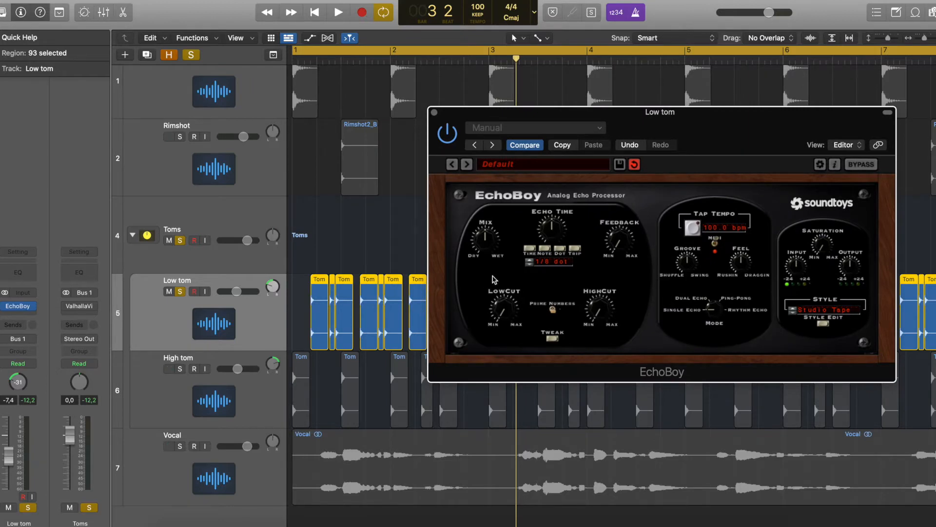
{"action": "left_click_drag", "start_coordinate": [625, 244], "coordinate": [627, 192]}
{"action": "key", "text": "Return"}
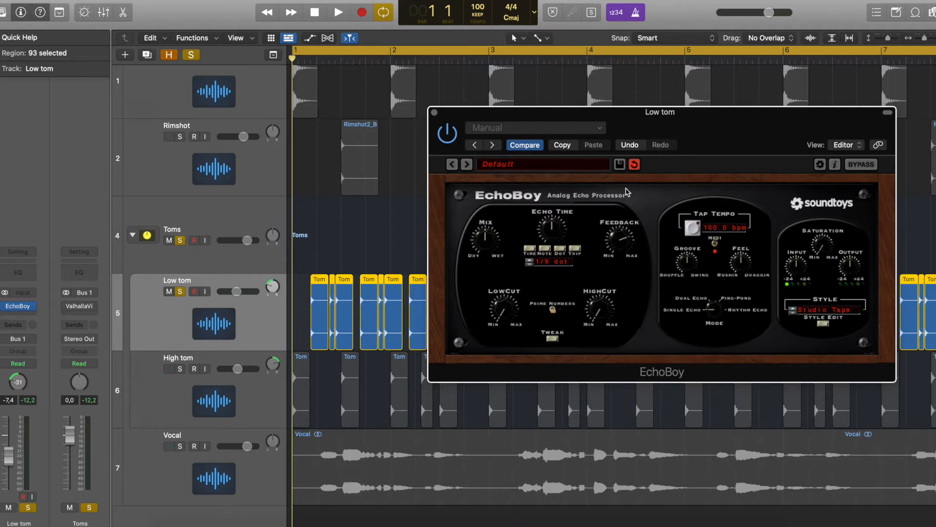
{"action": "key", "text": "space"}
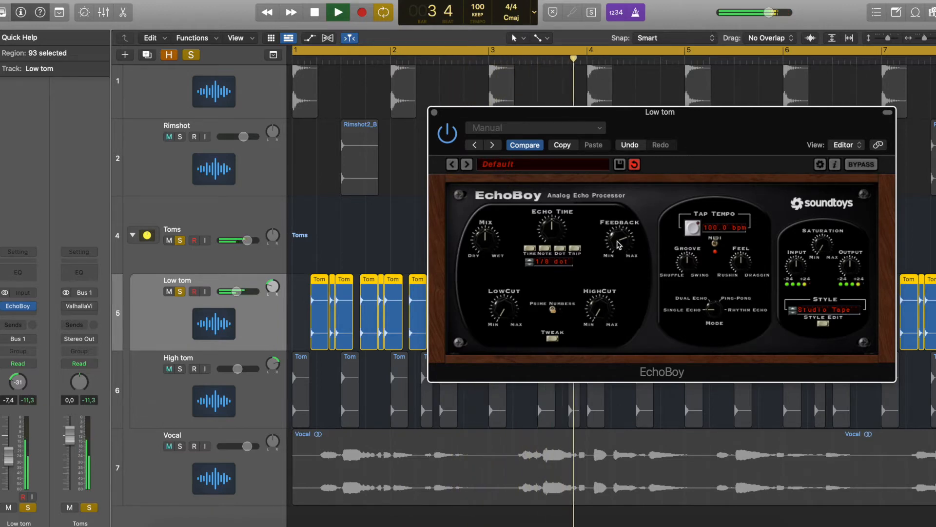
{"action": "key", "text": "space"}
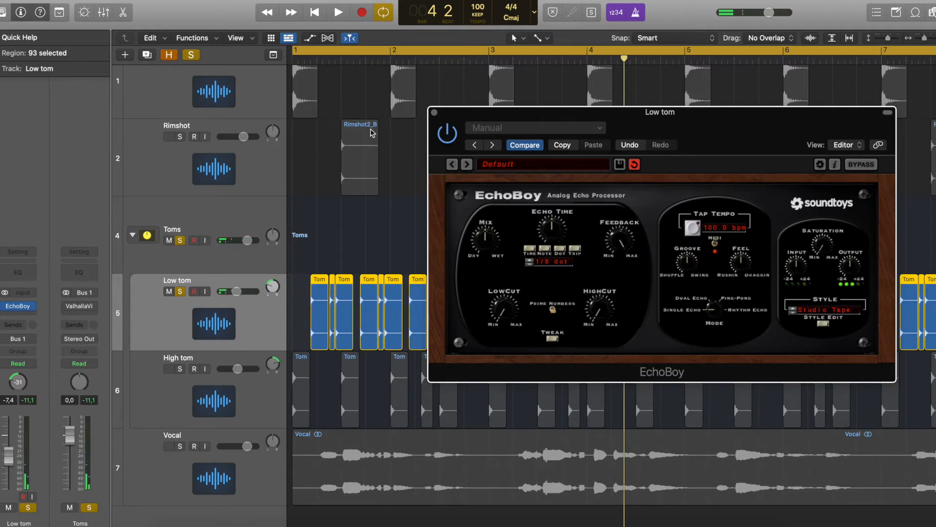
{"action": "left_click", "coordinate": [315, 63]}
{"action": "key", "text": "space"}
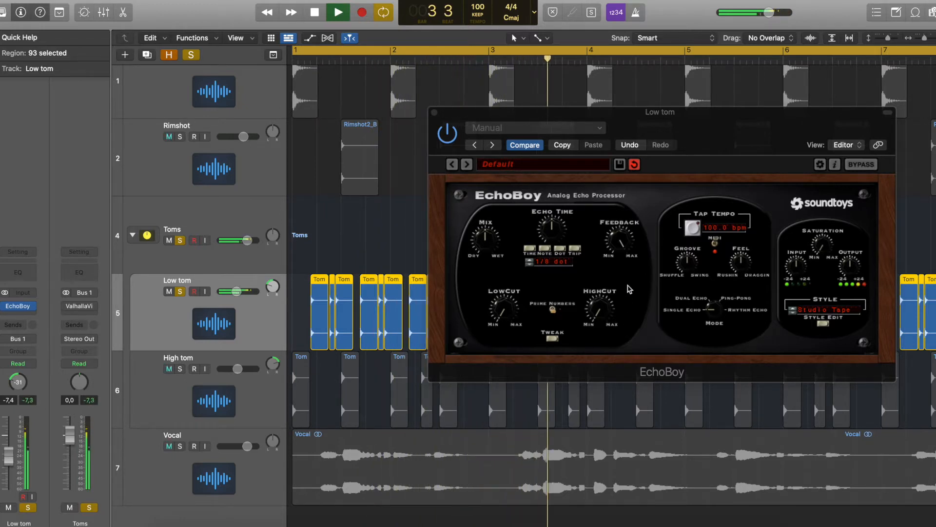
{"action": "key", "text": "space"}
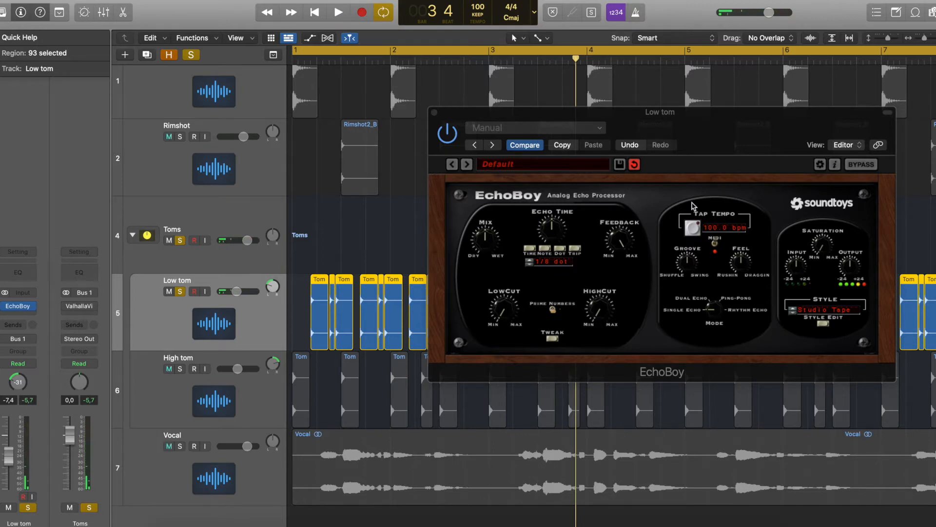
Lower EchoBoy's Feedback to a low setting and play the Low tom from near the start of bar 1.
{"action": "left_click_drag", "start_coordinate": [614, 229], "coordinate": [622, 309]}
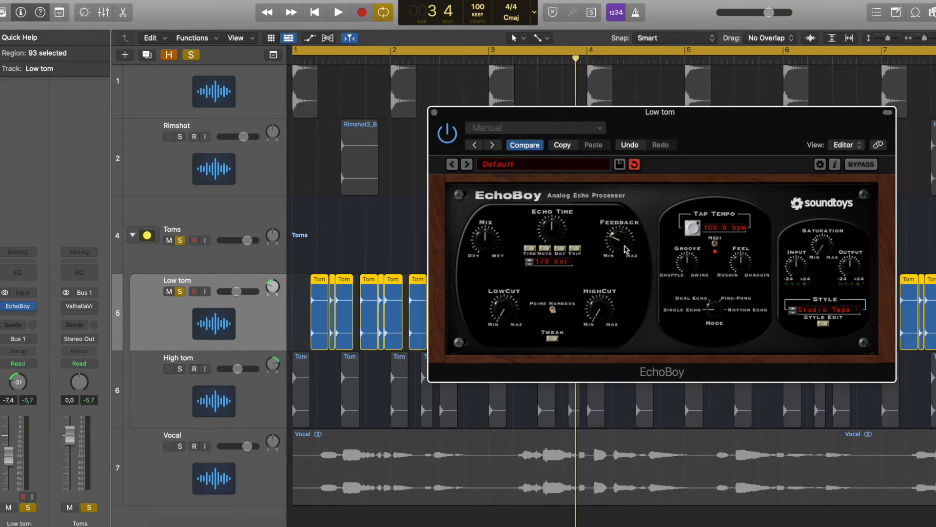
{"action": "left_click", "coordinate": [307, 62]}
{"action": "key", "text": "space"}
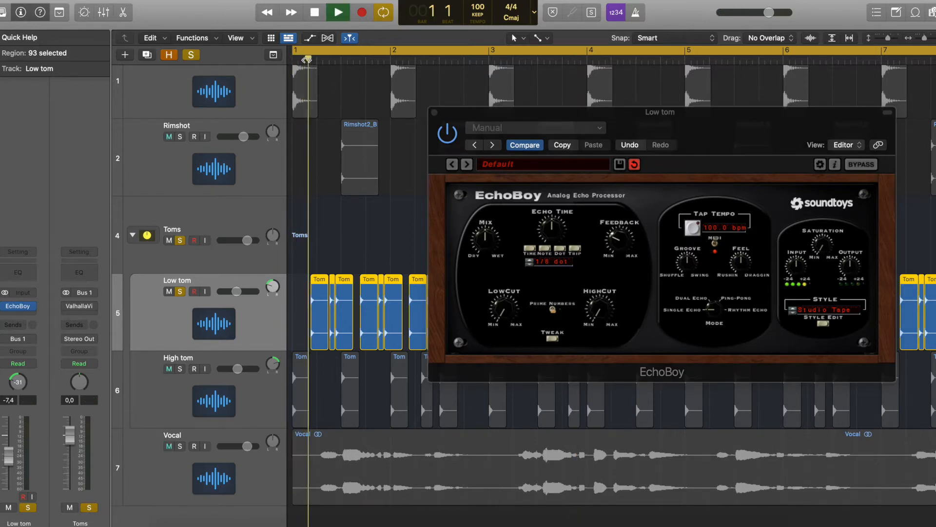
{"action": "key", "text": "space"}
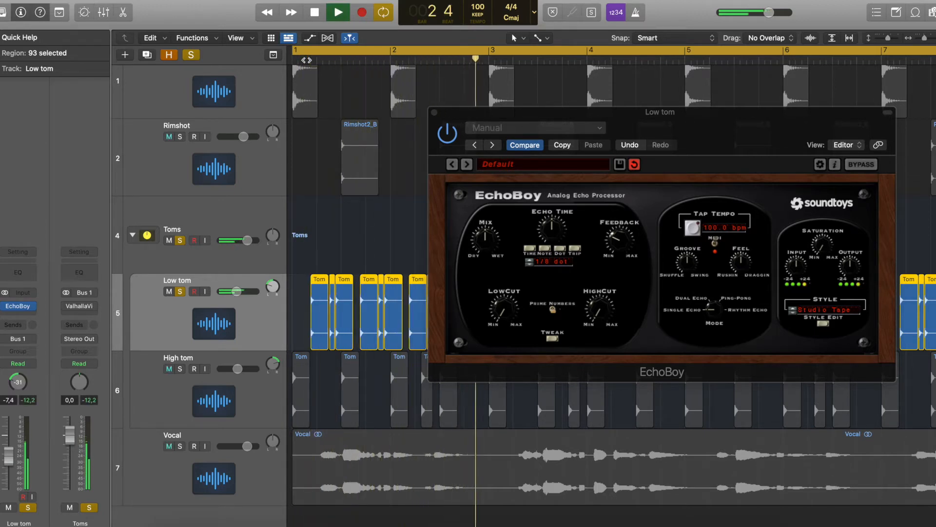
Set EchoBoy's Mix to fully dry and play the Low tom, toggling the plug-in off and on for comparison.
{"action": "key", "text": "space"}
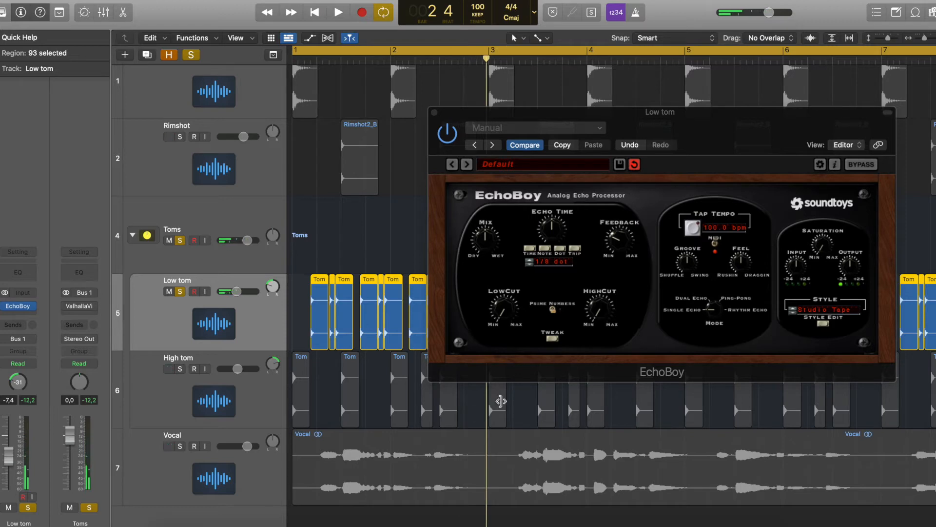
{"action": "left_click", "coordinate": [494, 253]}
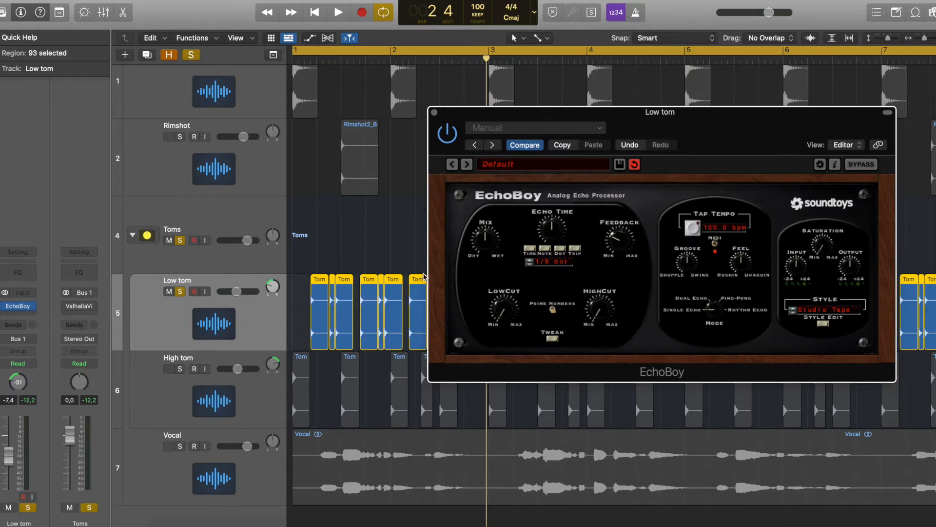
{"action": "left_click", "coordinate": [446, 144]}
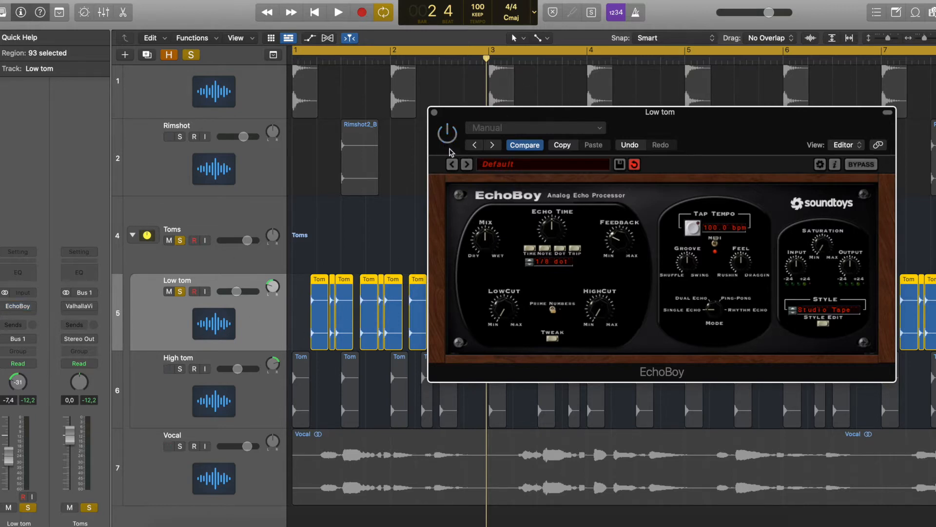
{"action": "left_click_drag", "start_coordinate": [488, 239], "coordinate": [467, 361]}
{"action": "key", "text": "space"}
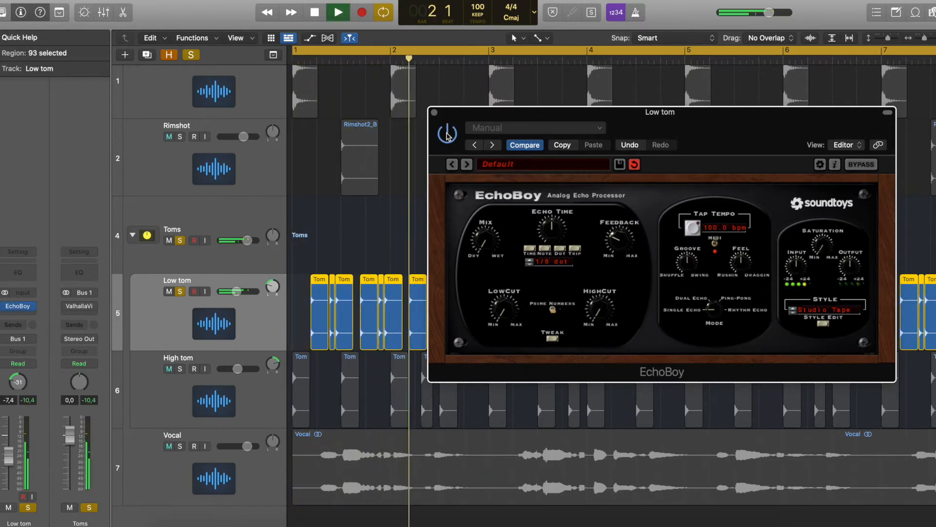
{"action": "left_click", "coordinate": [452, 139]}
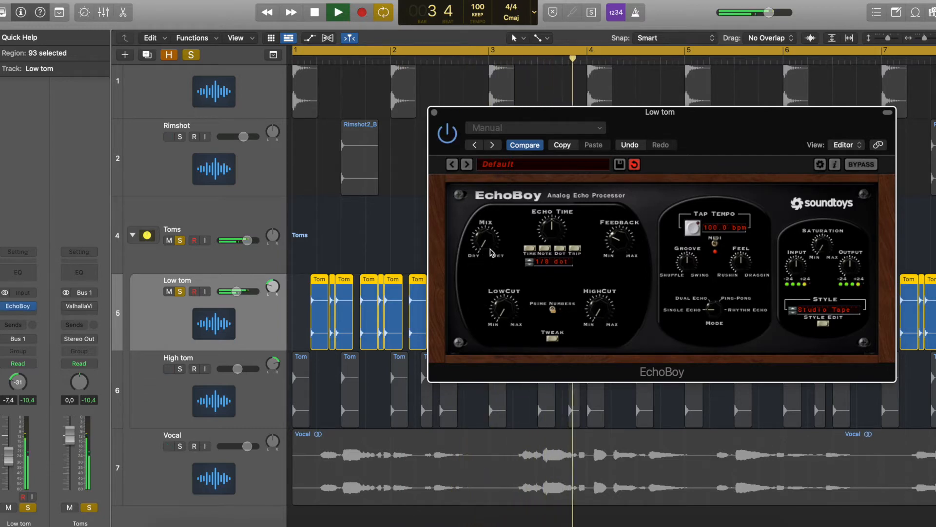
Raise EchoBoy's Mix to slightly below the middle while the Low tom plays, and return the playhead to the start.
{"action": "left_click_drag", "start_coordinate": [485, 251], "coordinate": [495, 140]}
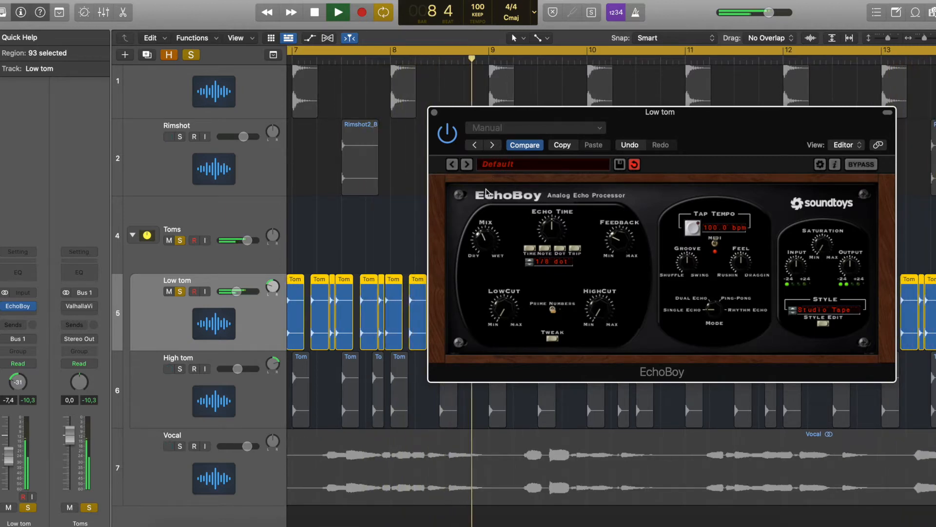
{"action": "key", "text": "space"}
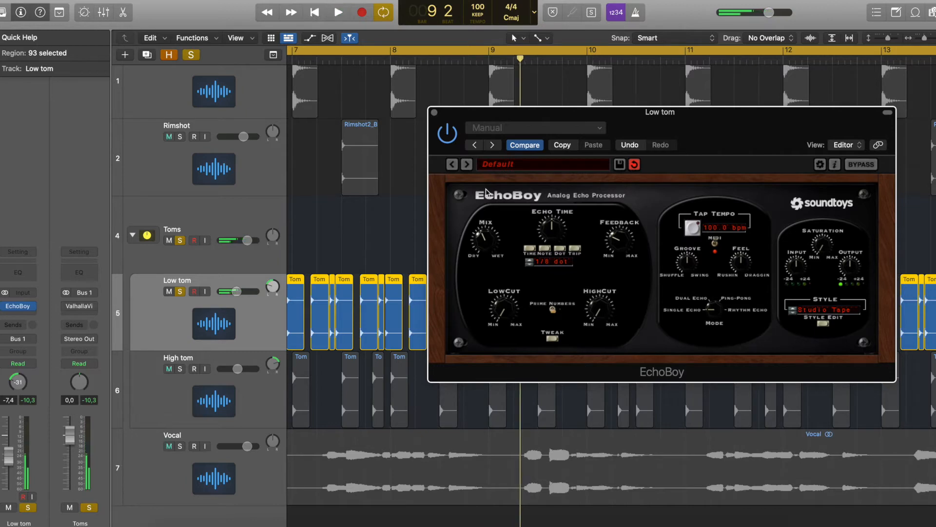
{"action": "key", "text": "Return"}
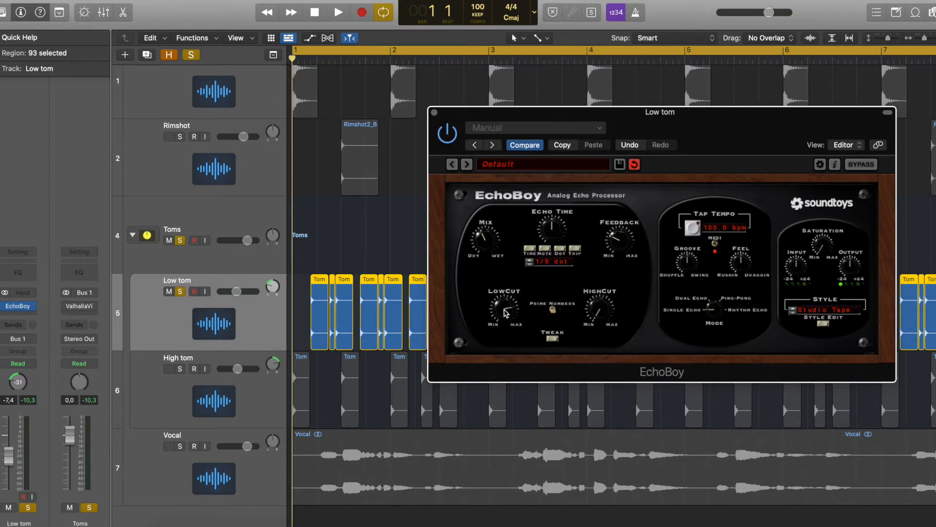
Audition LowCut and HighCut at maximum on the Low tom, leaving LowCut at minimum and HighCut near the middle.
{"action": "key", "text": "space"}
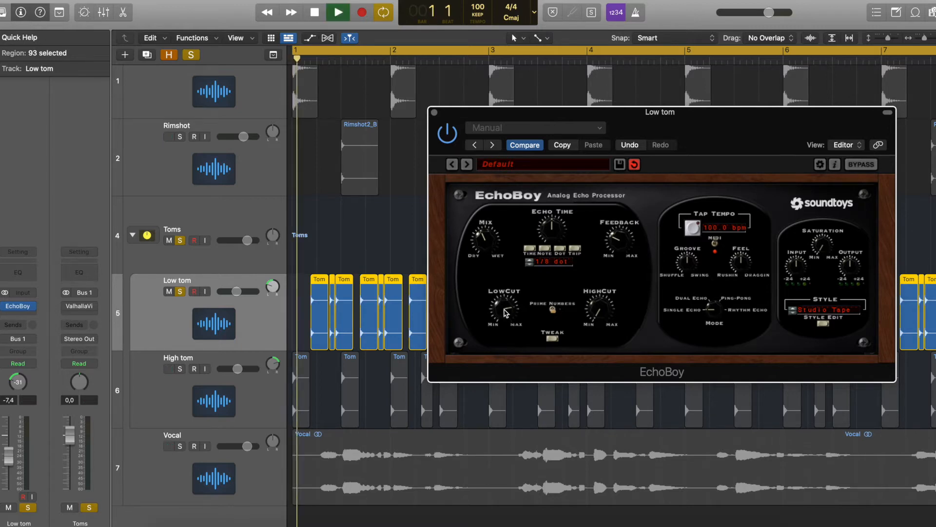
{"action": "left_click_drag", "start_coordinate": [506, 312], "coordinate": [536, 310]}
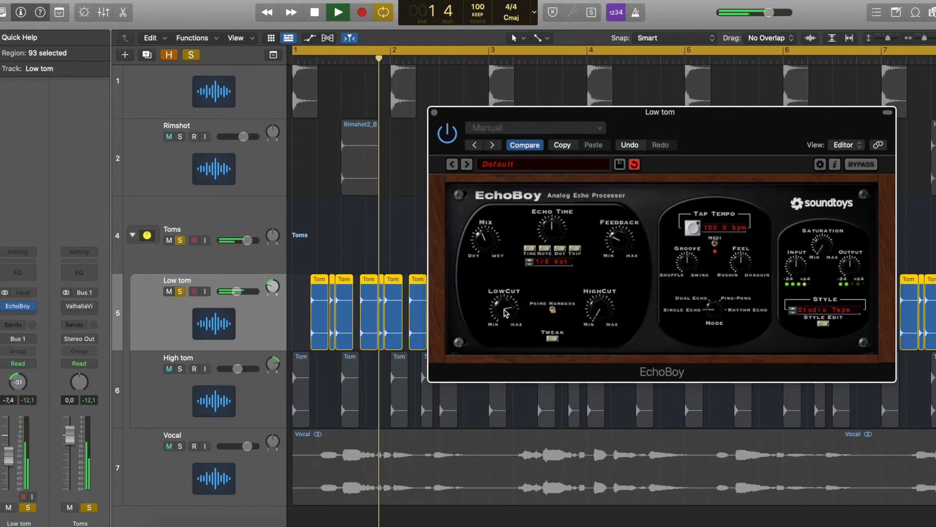
{"action": "left_click_drag", "start_coordinate": [608, 301], "coordinate": [603, 244]}
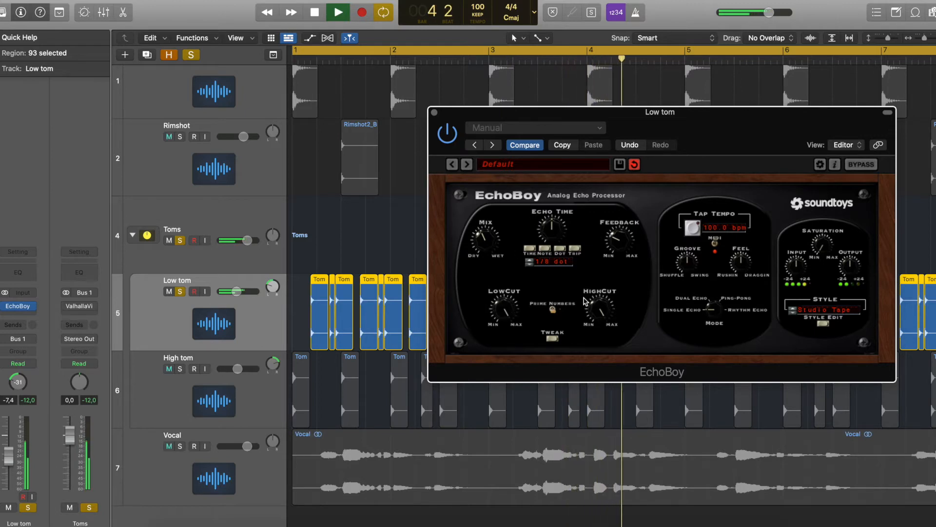
{"action": "left_click_drag", "start_coordinate": [603, 309], "coordinate": [593, 369]}
{"action": "left_click_drag", "start_coordinate": [507, 310], "coordinate": [510, 353]}
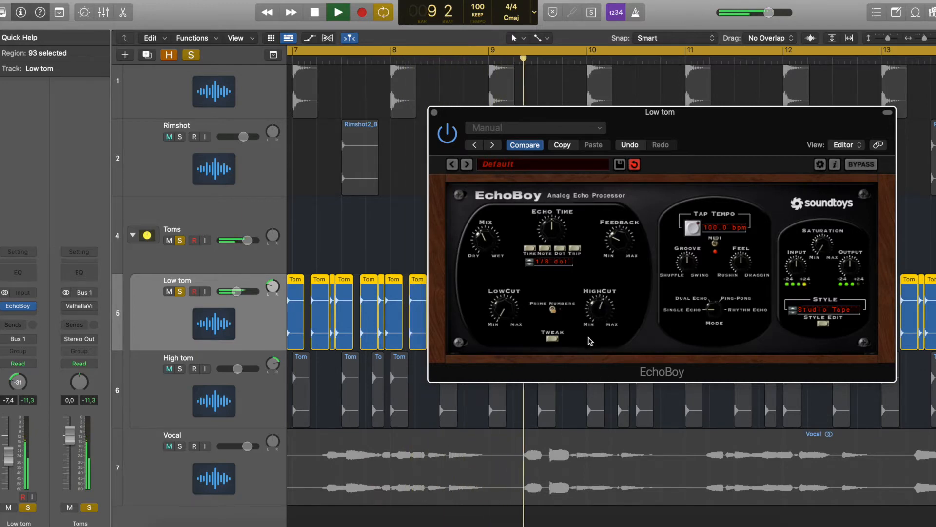
{"action": "key", "text": "space"}
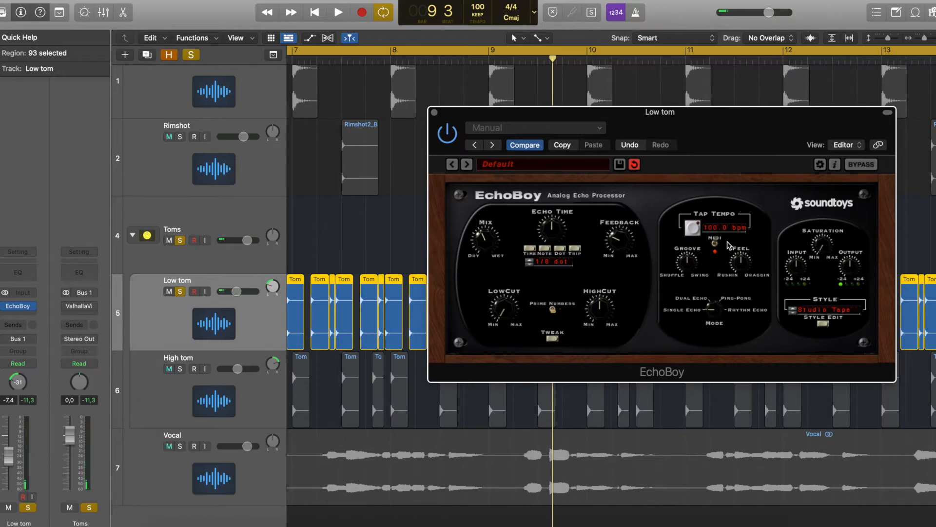
Play the Low tom from the start into bar 11 to hear the current echo settings.
{"action": "key", "text": "Return"}
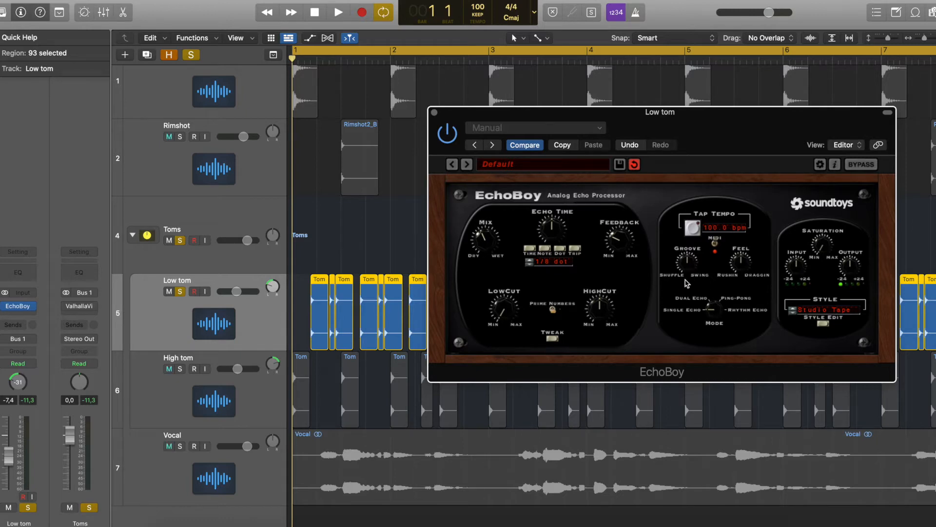
{"action": "key", "text": "space"}
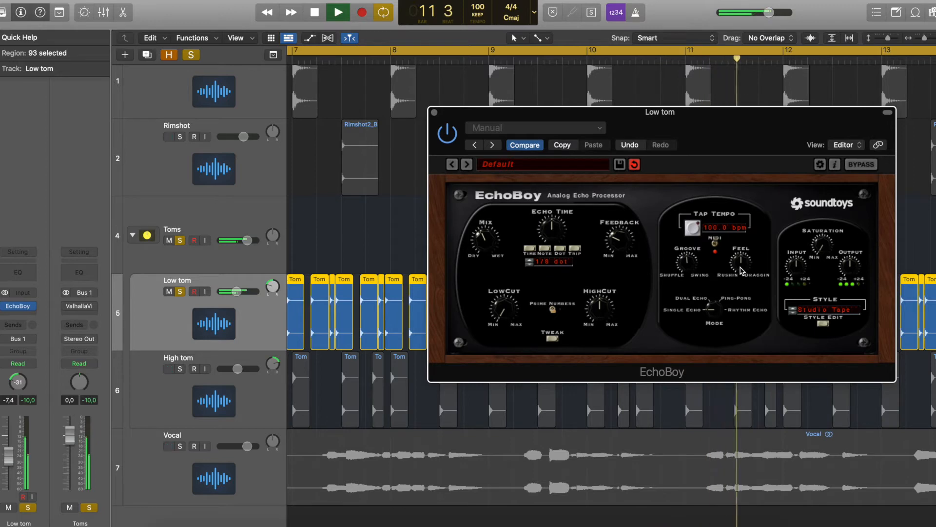
{"action": "key", "text": "space"}
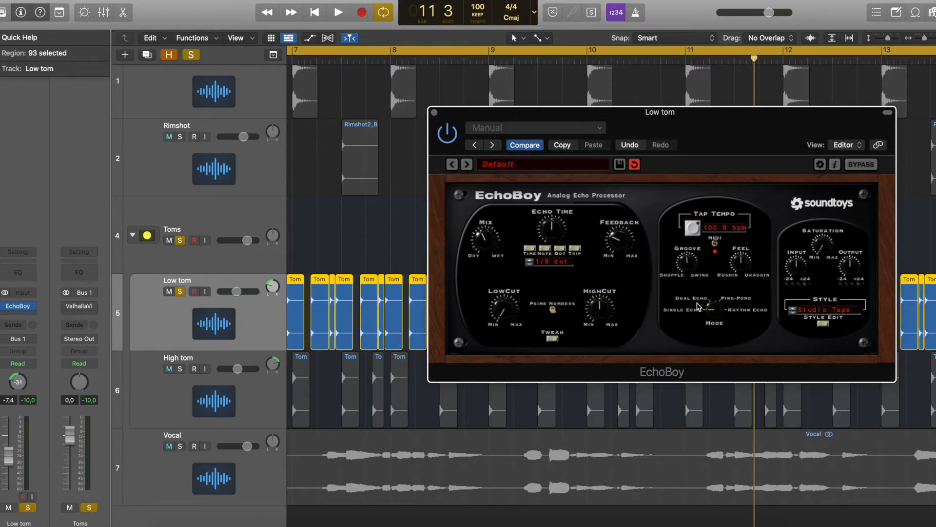
Play the Low tom briefly from the start in Single Echo mode and switch EchoBoy to Dual Echo.
{"action": "key", "text": "Return"}
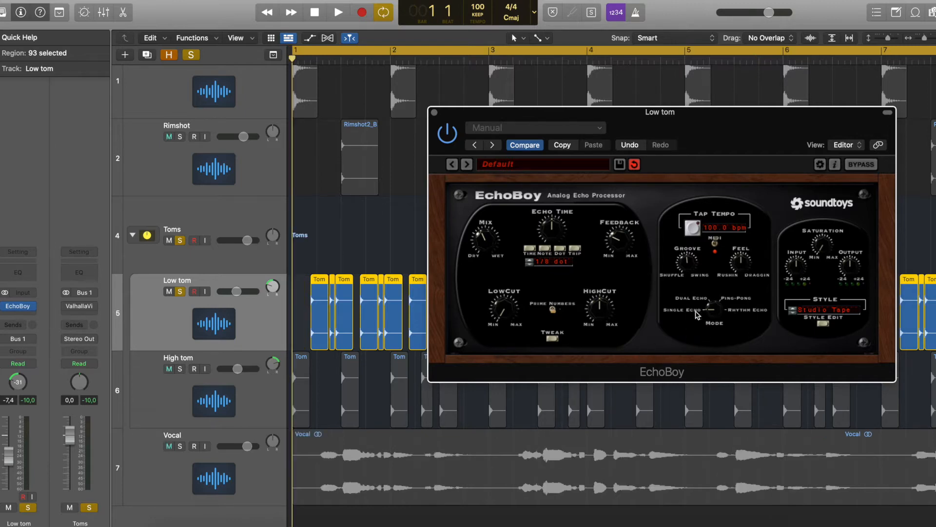
{"action": "key", "text": "space"}
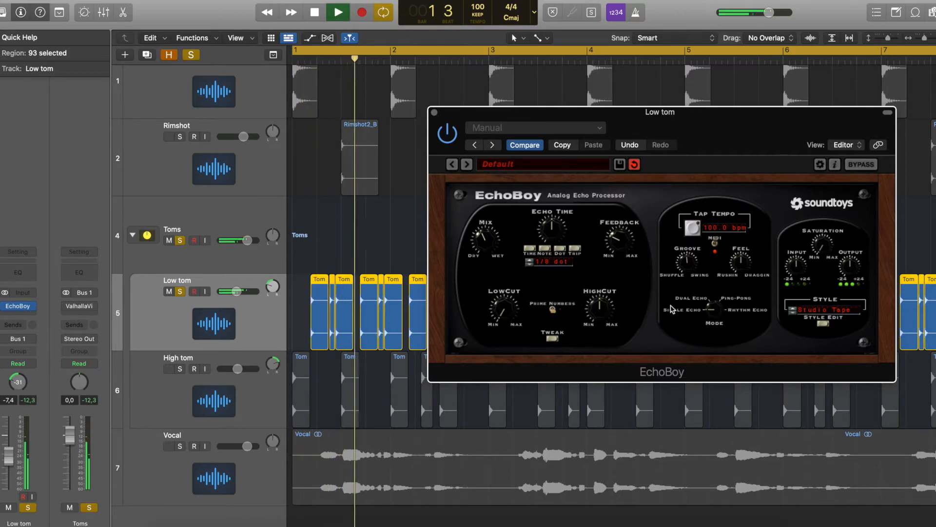
{"action": "key", "text": "space"}
{"action": "left_click_drag", "start_coordinate": [713, 300], "coordinate": [720, 293]}
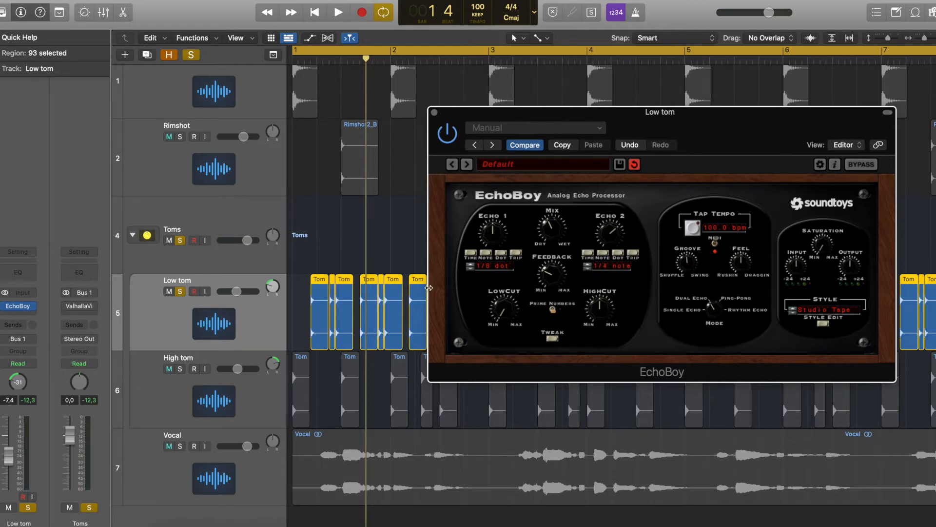
Try Echo 1 at dotted 1/64 and Echo 2 at a 1/1 note during playback, restoring dotted 1/8 and 1/4 note.
{"action": "key", "text": "space"}
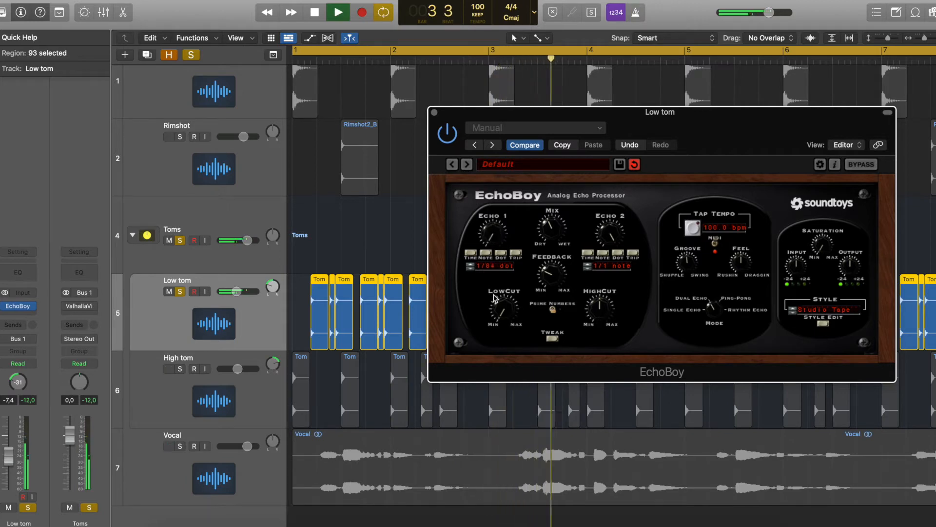
{"action": "left_click_drag", "start_coordinate": [494, 295], "coordinate": [486, 252]}
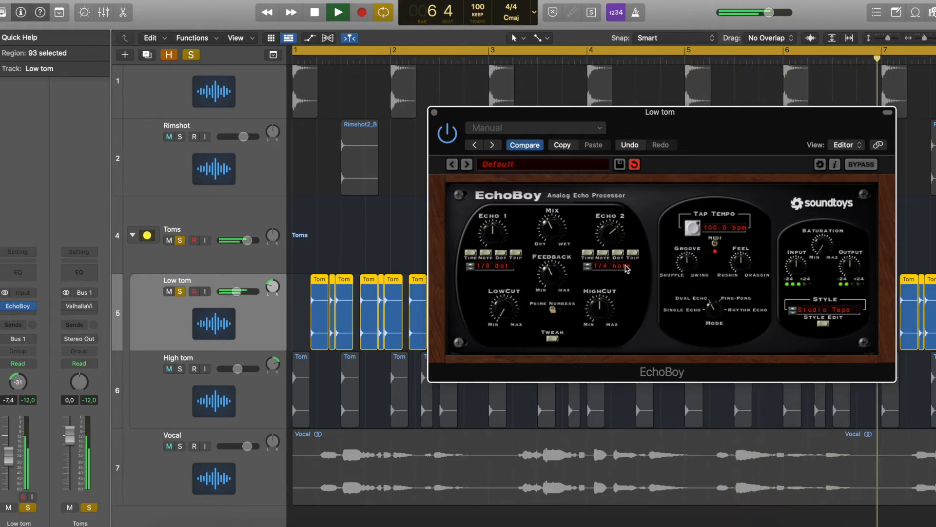
{"action": "key", "text": "space"}
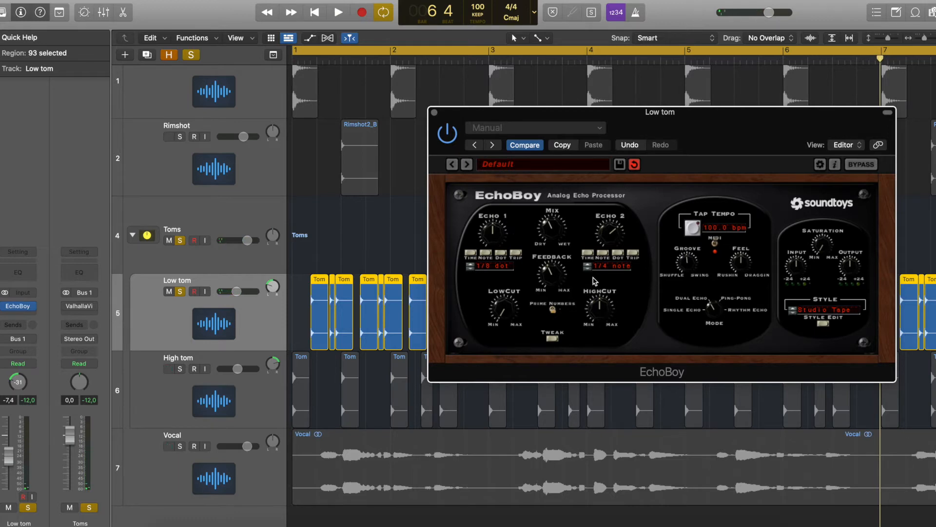
Switch EchoBoy to Ping-Pong mode and play the Low tom from the start.
{"action": "key", "text": "Return"}
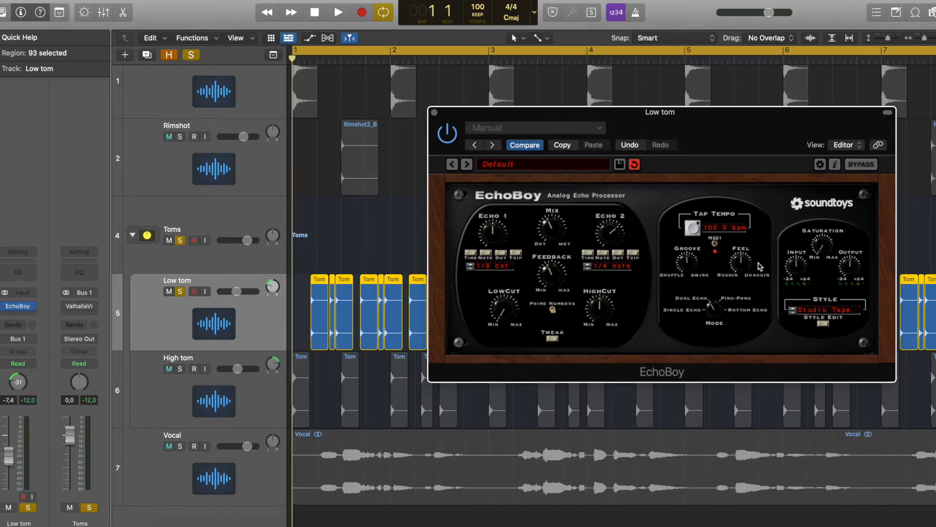
{"action": "left_click_drag", "start_coordinate": [719, 320], "coordinate": [718, 303]}
{"action": "key", "text": "space"}
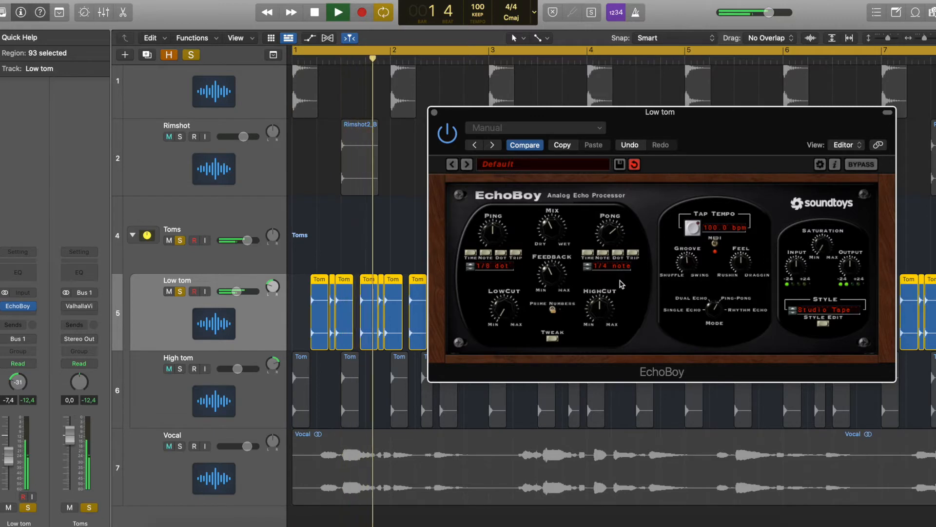
Set the Pong echo time to 1/8 and raise the Mix above the middle while the Low tom plays.
{"action": "left_click", "coordinate": [588, 266]}
{"action": "left_click", "coordinate": [588, 266]}
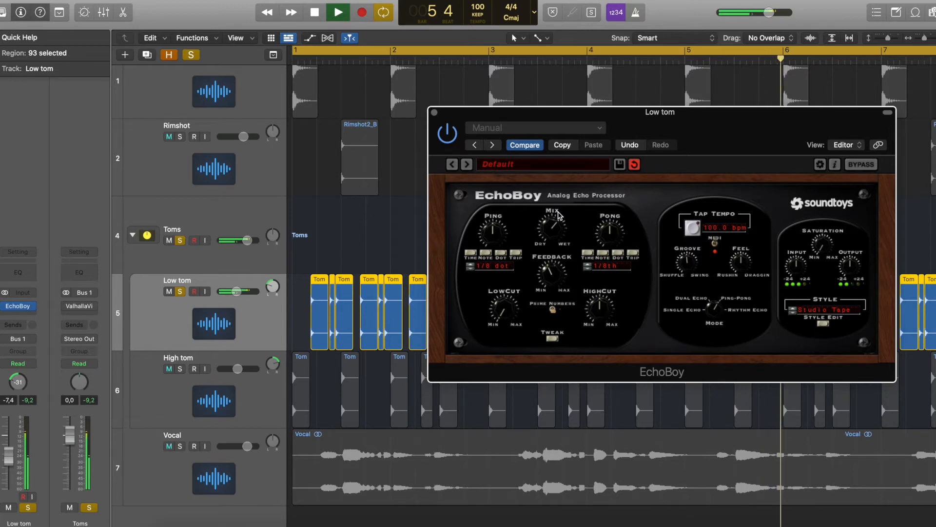
{"action": "key", "text": "space"}
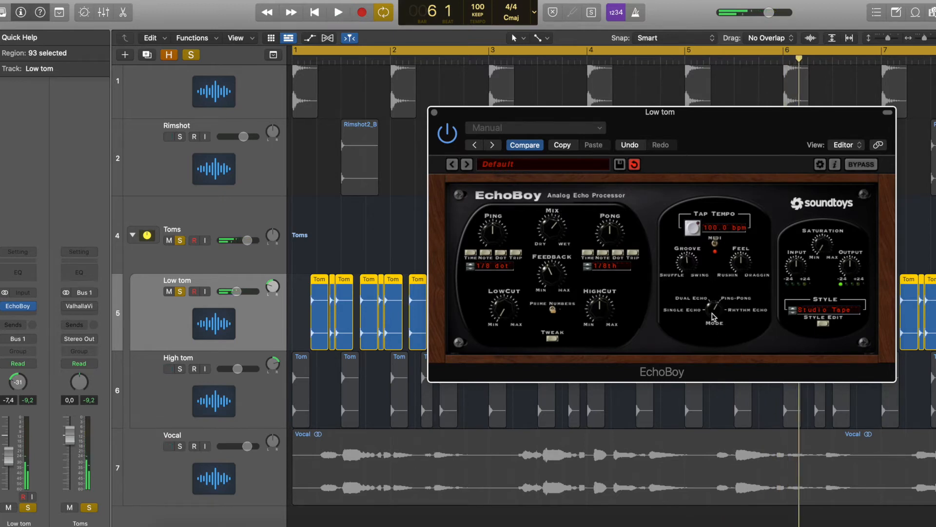
Switch EchoBoy to Rhythm Echo mode and build a custom beat by giving the pattern's echoes different levels.
{"action": "left_click_drag", "start_coordinate": [715, 315], "coordinate": [714, 283]}
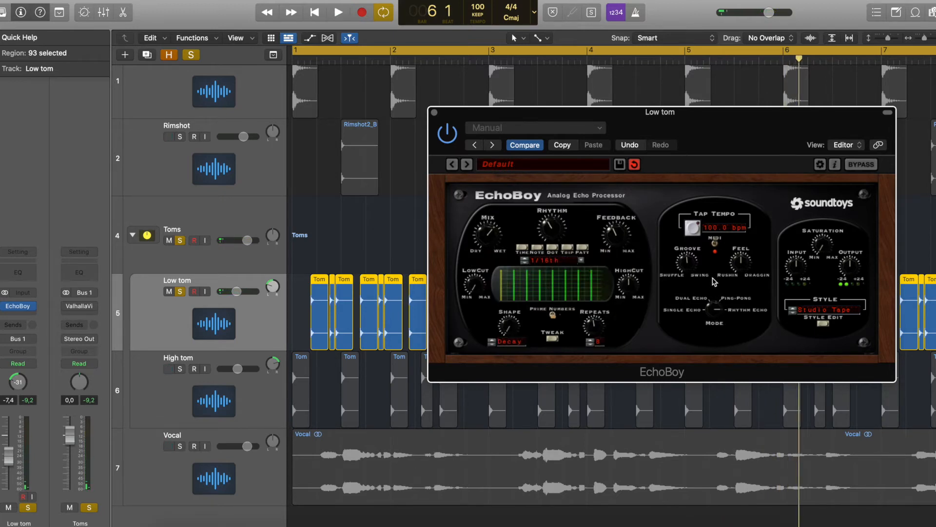
{"action": "left_click_drag", "start_coordinate": [525, 294], "coordinate": [534, 295]}
{"action": "left_click", "coordinate": [548, 289]}
{"action": "left_click", "coordinate": [560, 277]}
{"action": "left_click", "coordinate": [573, 296]}
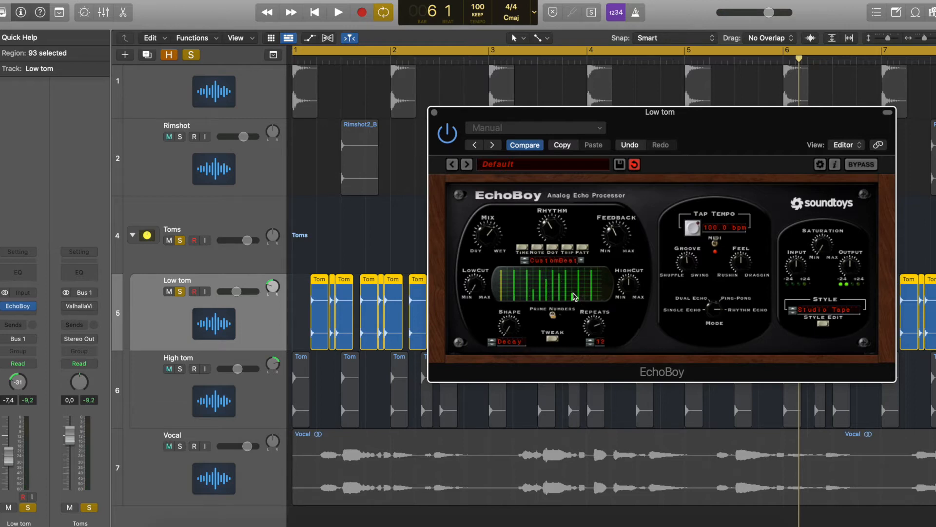
{"action": "left_click", "coordinate": [586, 283]}
Play the Low tom with the custom beat and lower some of the pattern's last echoes.
{"action": "key", "text": "space"}
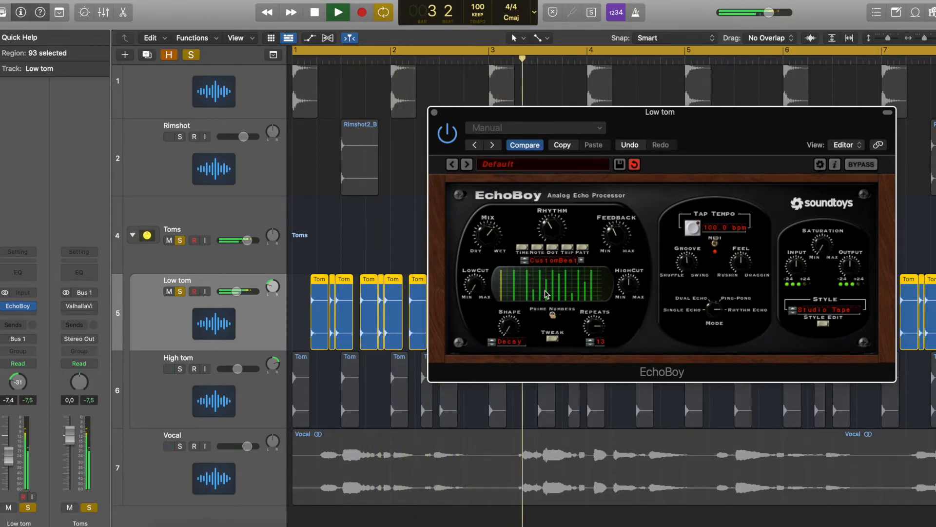
{"action": "key", "text": "space"}
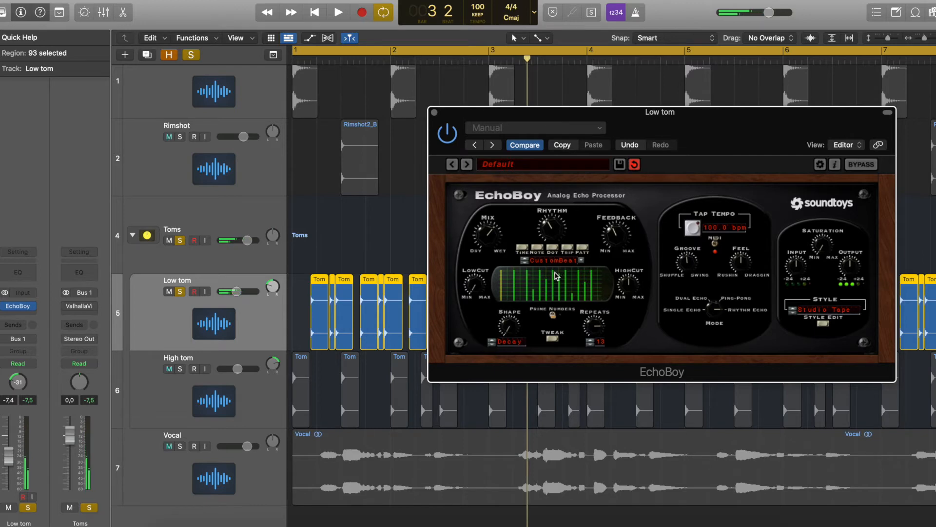
{"action": "left_click_drag", "start_coordinate": [574, 291], "coordinate": [581, 295]}
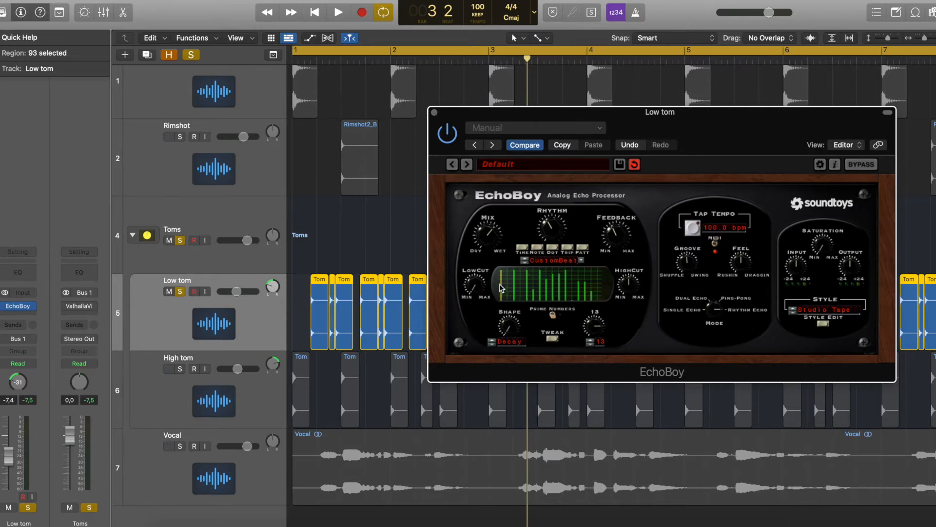
Reshape the custom beat with 15 repeats and play the Low tom from the start.
{"action": "key", "text": "Return"}
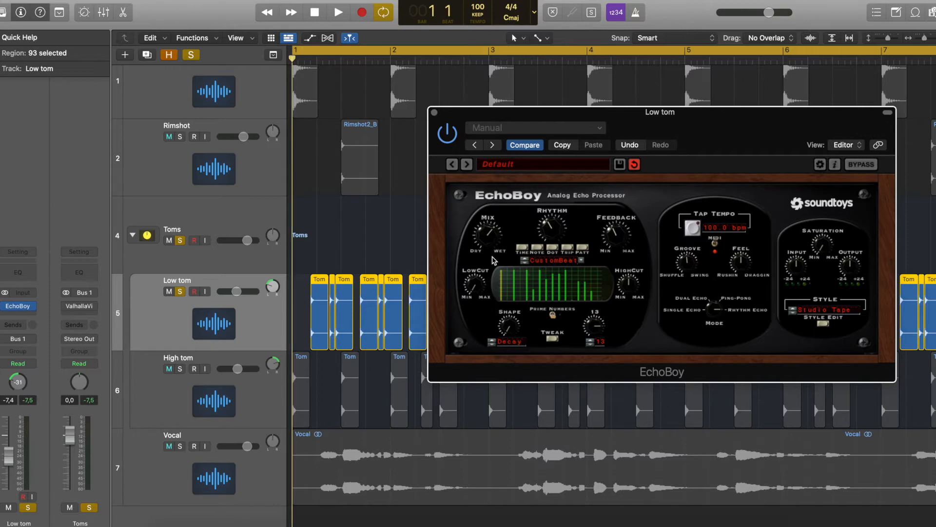
{"action": "left_click", "coordinate": [508, 288]}
{"action": "key", "text": "space"}
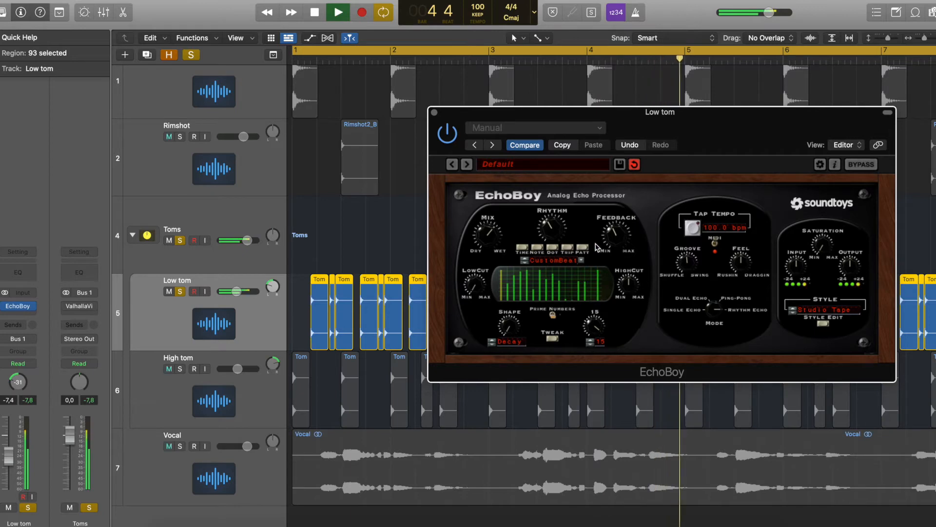
{"action": "key", "text": "space"}
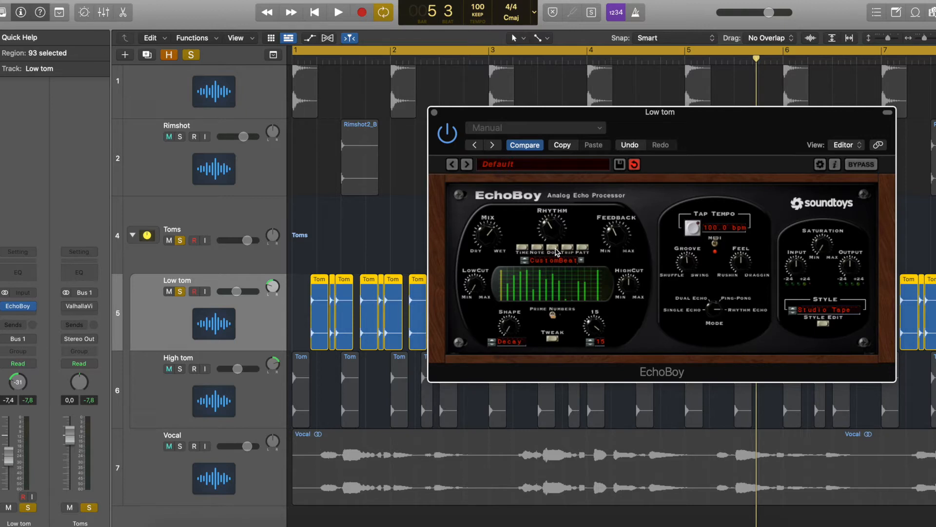
Switch the rhythm echo from the custom beat to the Default pattern.
{"action": "left_click", "coordinate": [584, 248]}
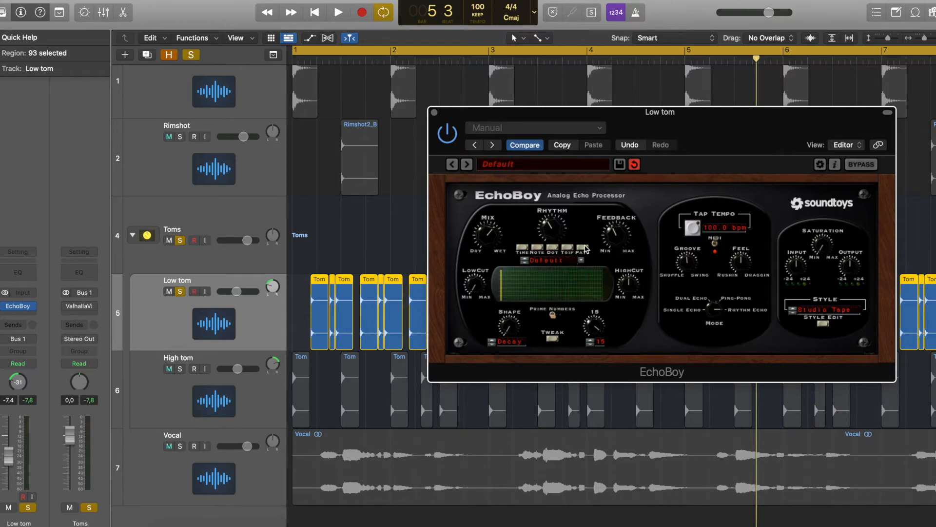
Build a custom beat of eight echoes at varied levels in the rhythm pattern and play the Low tom with it.
{"action": "left_click", "coordinate": [516, 288]}
{"action": "left_click", "coordinate": [530, 277]}
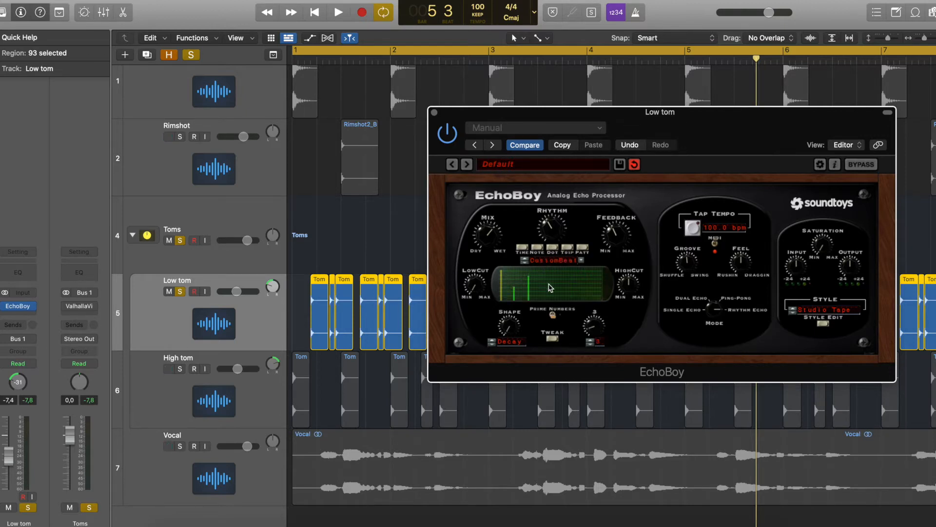
{"action": "left_click", "coordinate": [542, 272]}
{"action": "left_click", "coordinate": [584, 290]}
{"action": "key", "text": "space"}
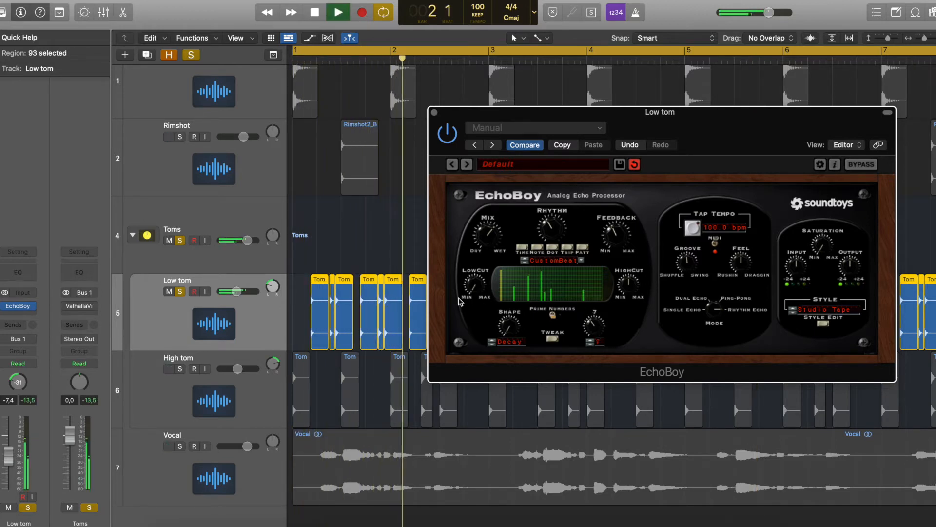
{"action": "left_click", "coordinate": [598, 276]}
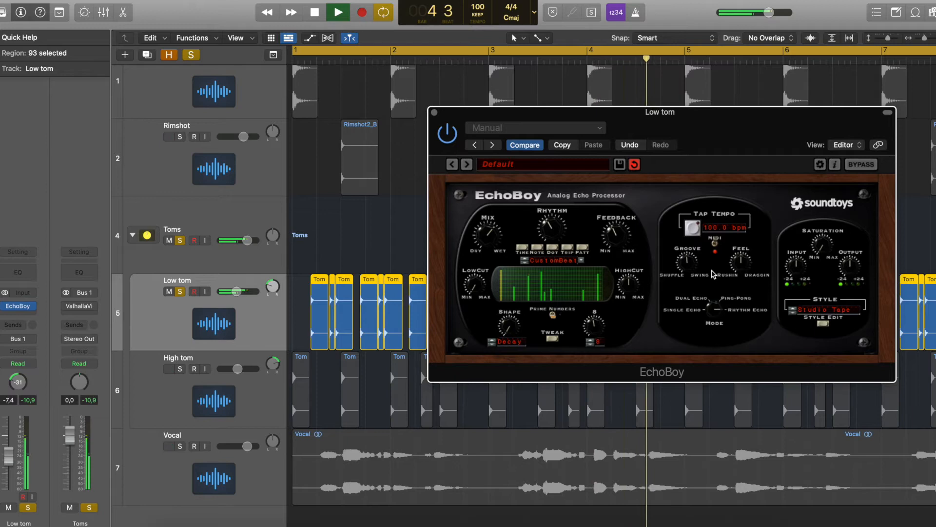
{"action": "key", "text": "space"}
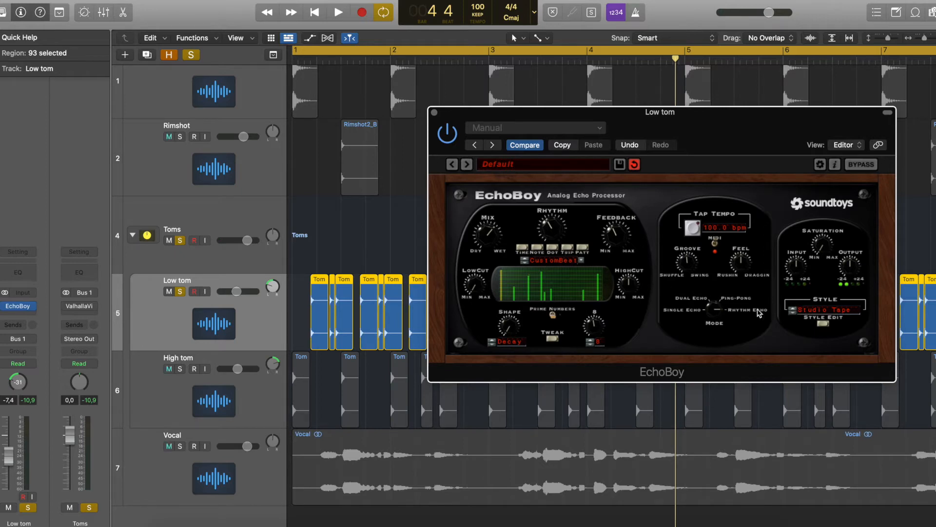
Switch the Low tom's EchoBoy to Ping-Pong mode and play the track from the start.
{"action": "left_click_drag", "start_coordinate": [717, 327], "coordinate": [718, 330]}
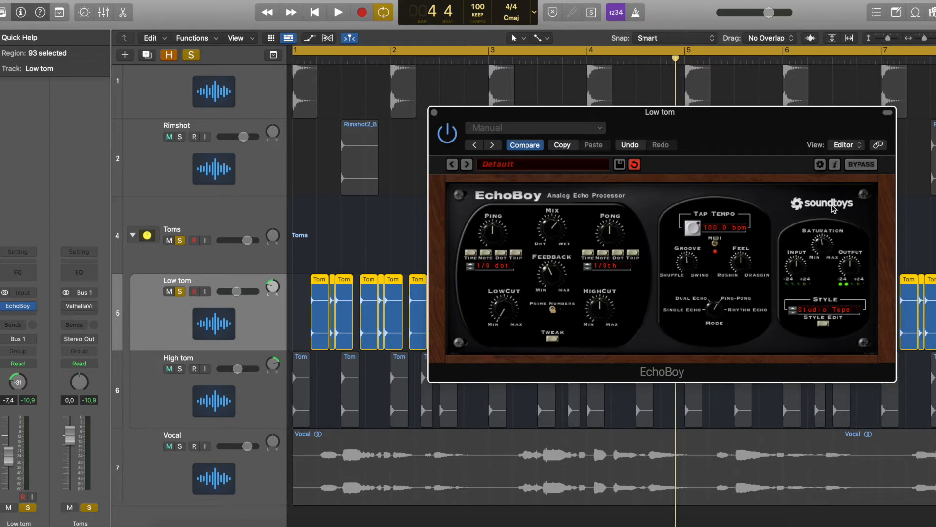
{"action": "key", "text": "Return"}
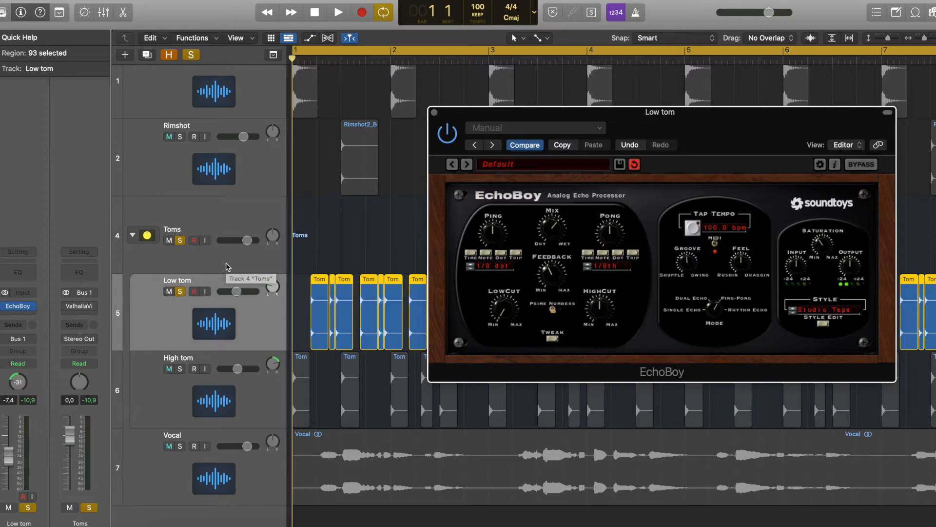
{"action": "key", "text": "space"}
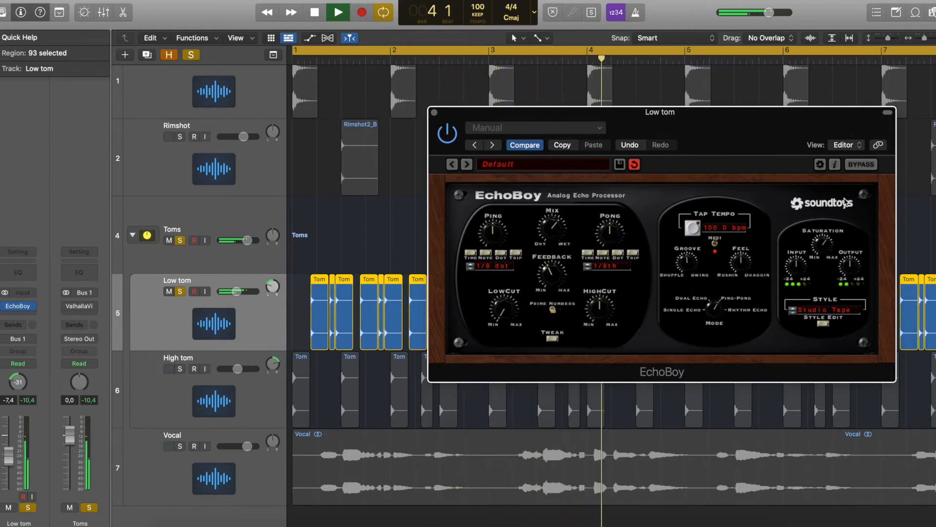
{"action": "key", "text": "space"}
Try the FM Radio echo style on the Low tom and play the track from the start.
{"action": "left_click", "coordinate": [793, 312]}
{"action": "left_click", "coordinate": [821, 311]}
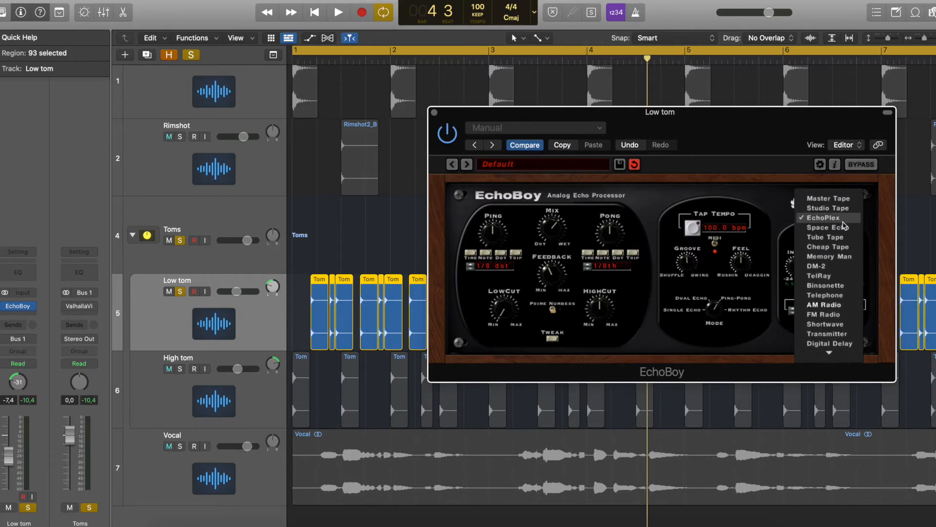
{"action": "left_click", "coordinate": [845, 319]}
{"action": "key", "text": "Return"}
{"action": "key", "text": "space"}
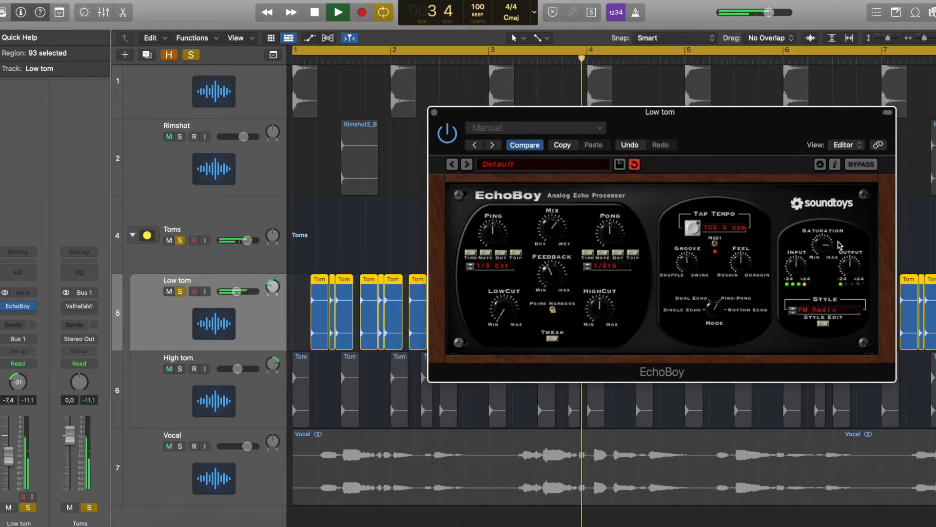
{"action": "key", "text": "space"}
Set the Low tom's echo style back to Studio Tape, play the track and close the plugin.
{"action": "left_click", "coordinate": [793, 312]}
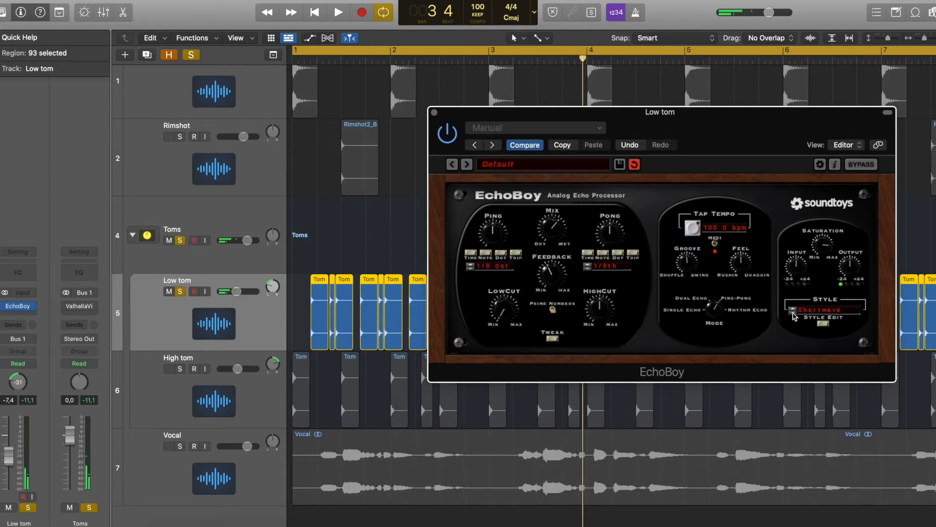
{"action": "left_click", "coordinate": [793, 312]}
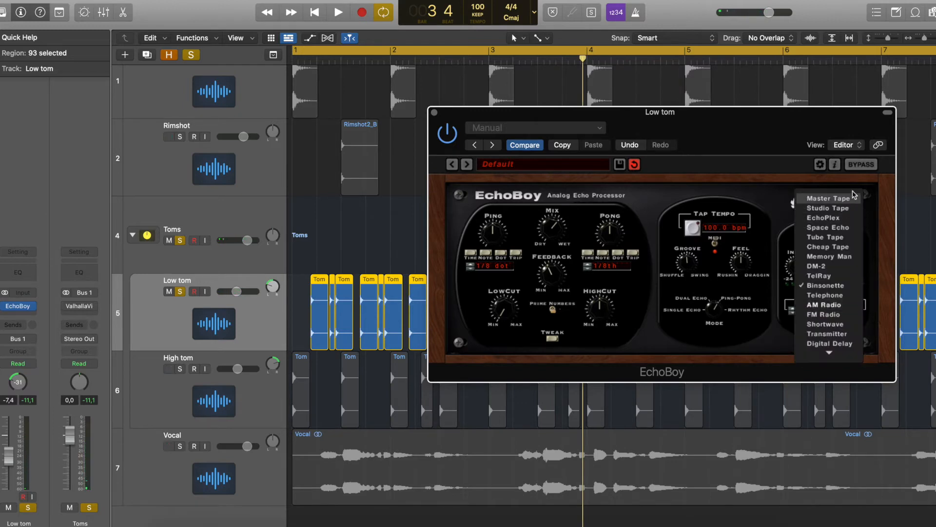
{"action": "left_click", "coordinate": [840, 208]}
{"action": "key", "text": "space"}
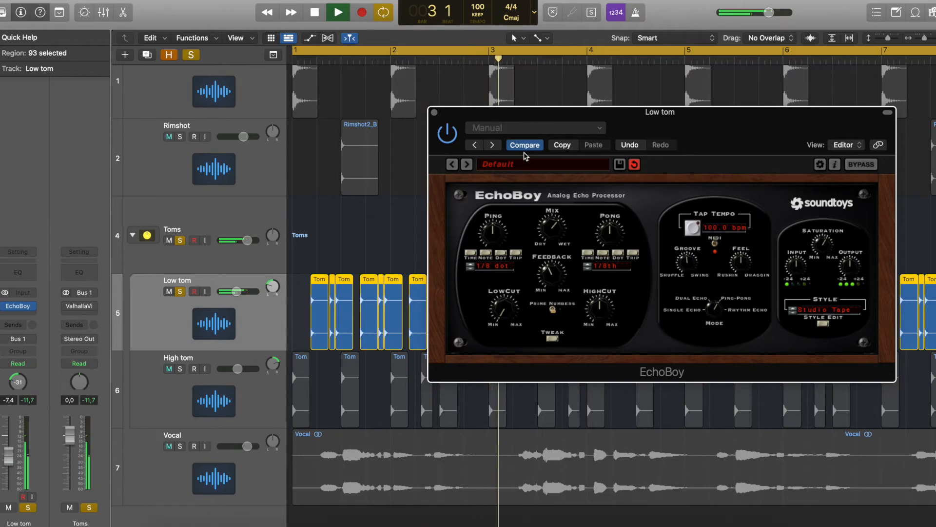
{"action": "key", "text": "space"}
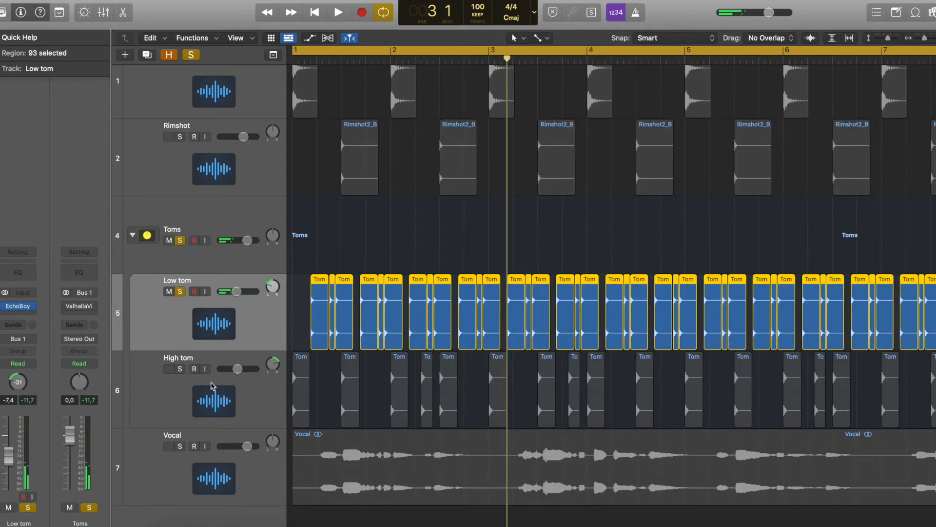
Solo the High tom as well, enable its EchoBoy and play both toms from the start.
{"action": "left_click", "coordinate": [180, 370]}
{"action": "left_click", "coordinate": [236, 385]}
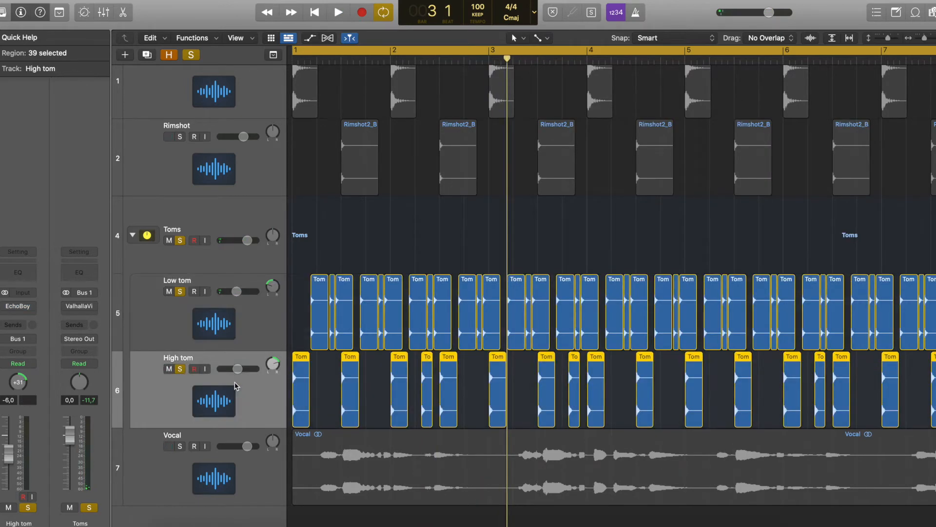
{"action": "left_click", "coordinate": [19, 306]}
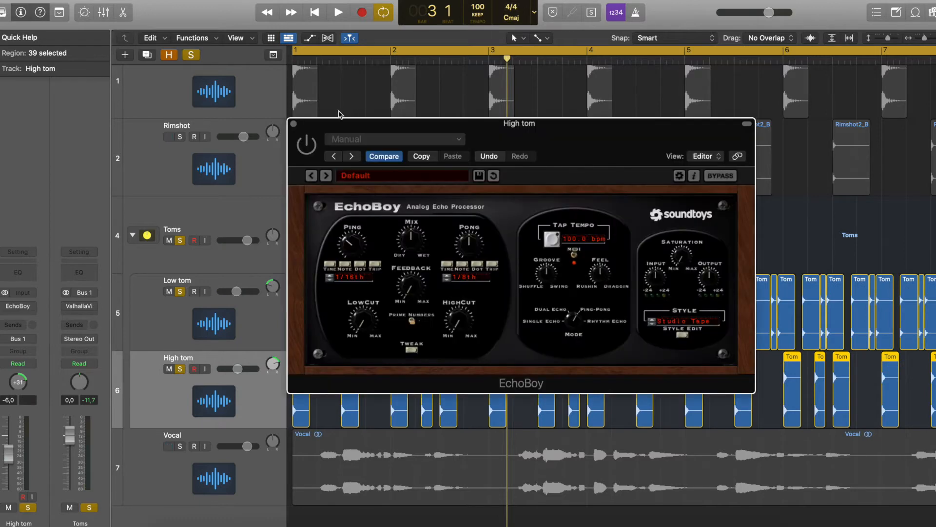
{"action": "key", "text": "space"}
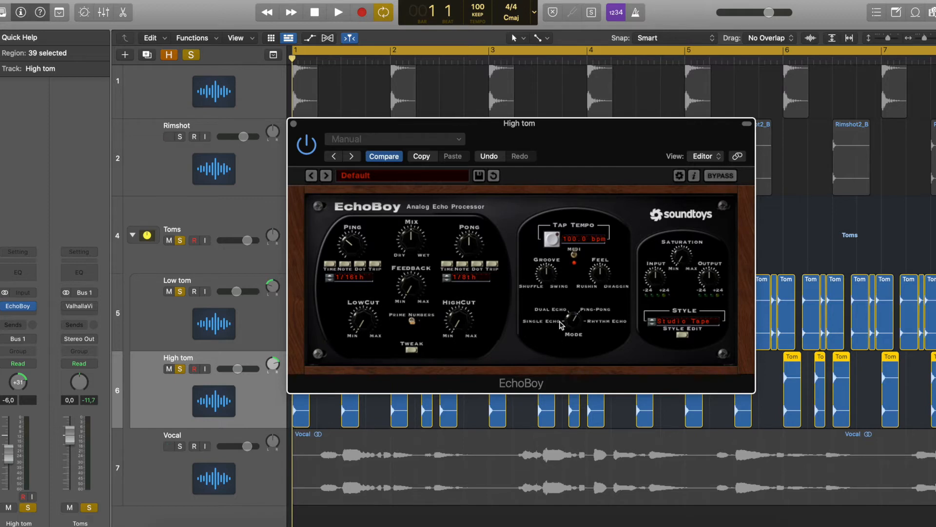
{"action": "key", "text": "space"}
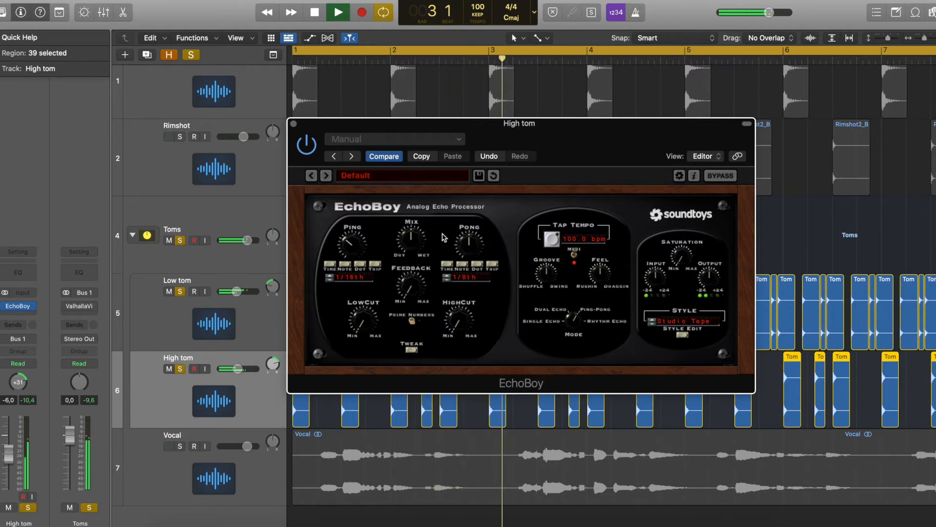
Adjust the saturation and mix of the High tom's EchoBoy during playback, close the plugin and stop.
{"action": "left_click_drag", "start_coordinate": [690, 259], "coordinate": [688, 251]}
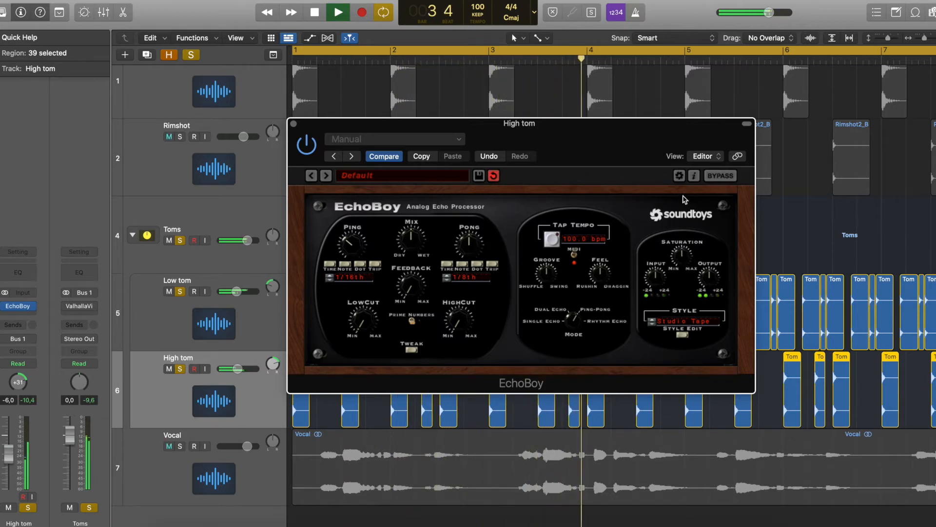
{"action": "left_click_drag", "start_coordinate": [411, 239], "coordinate": [408, 267]}
{"action": "key", "text": "super+w"}
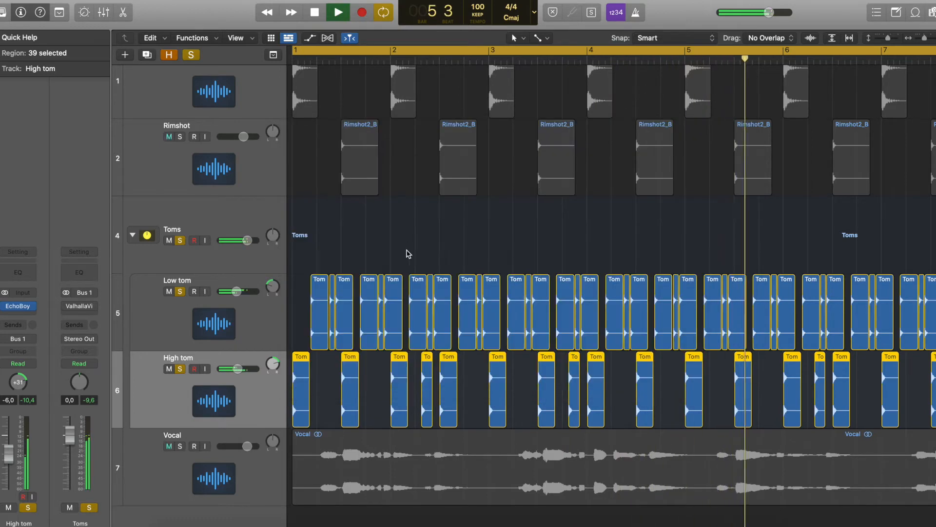
{"action": "scroll", "coordinate": [404, 253], "scroll_direction": "down", "scroll_amount": 1}
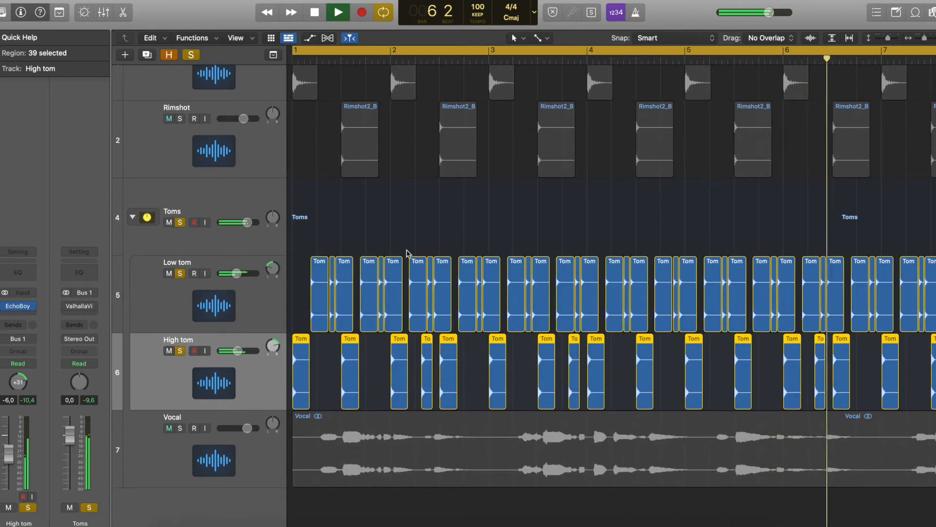
{"action": "key", "text": "space"}
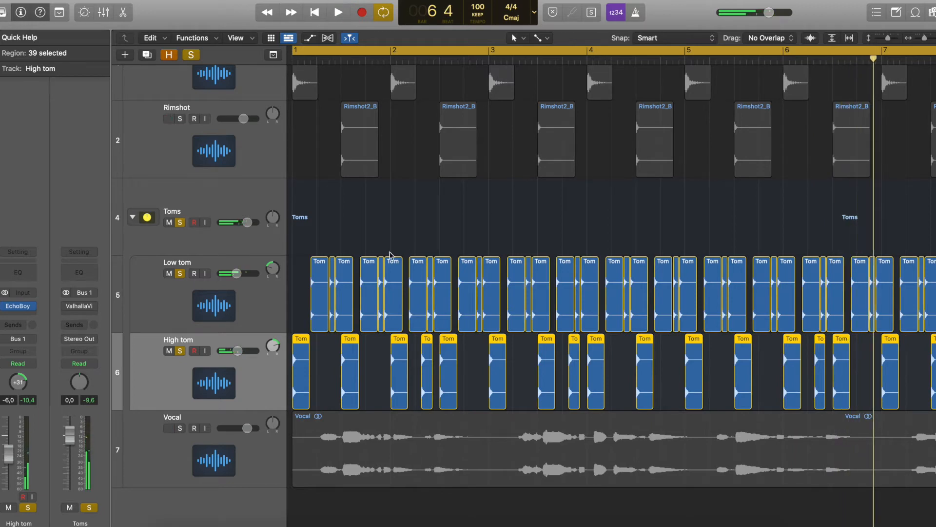
Bypass EchoBoy on the Low tom and High tom and play them dry from the start.
{"action": "left_click", "coordinate": [236, 190]}
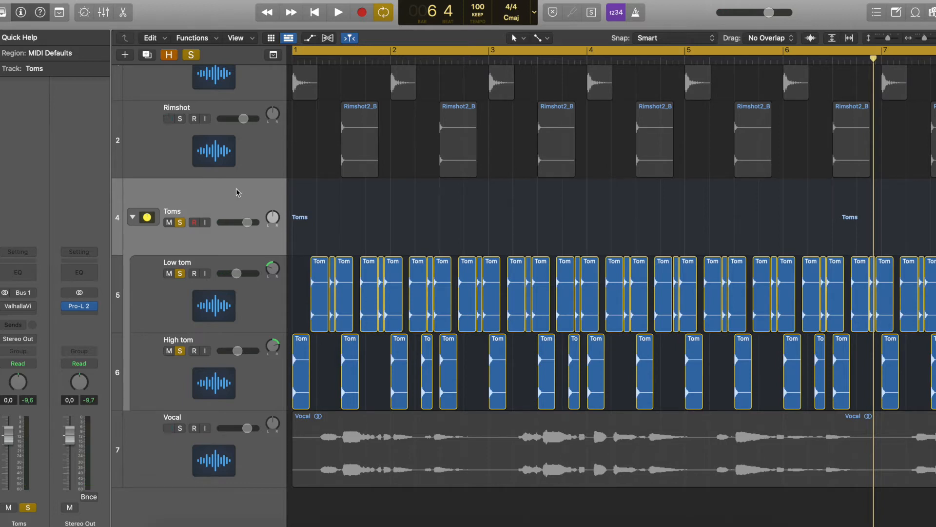
{"action": "left_click", "coordinate": [238, 284]}
{"action": "mouse_move", "coordinate": [10, 308]}
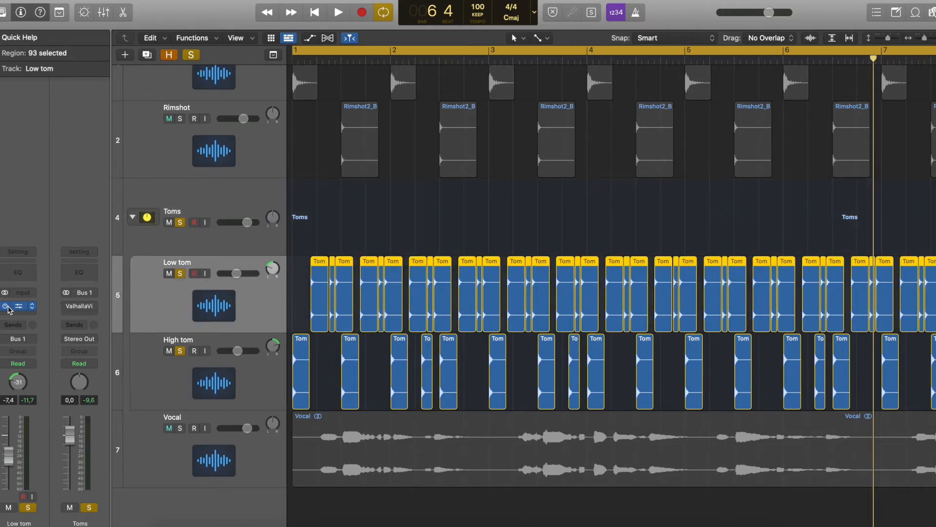
{"action": "key", "text": "Down"}
{"action": "key", "text": "Return"}
{"action": "key", "text": "space"}
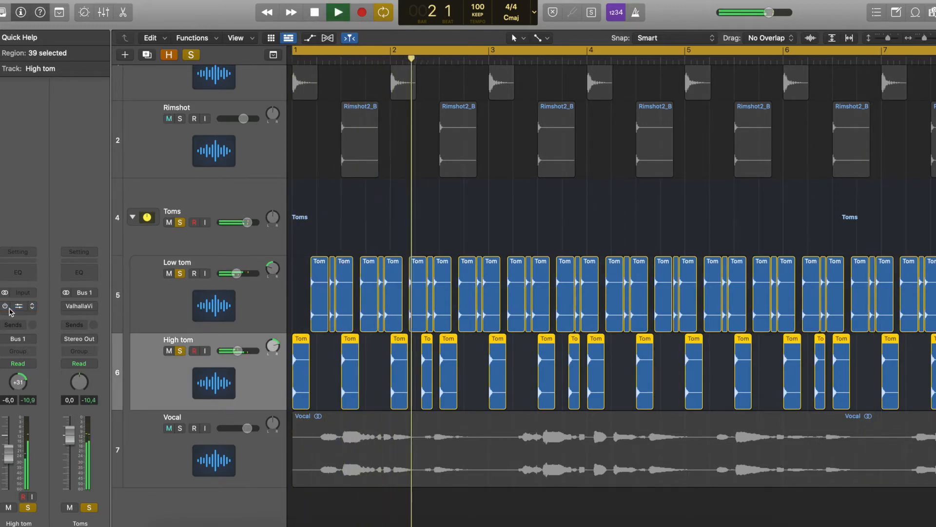
{"action": "key", "text": "space"}
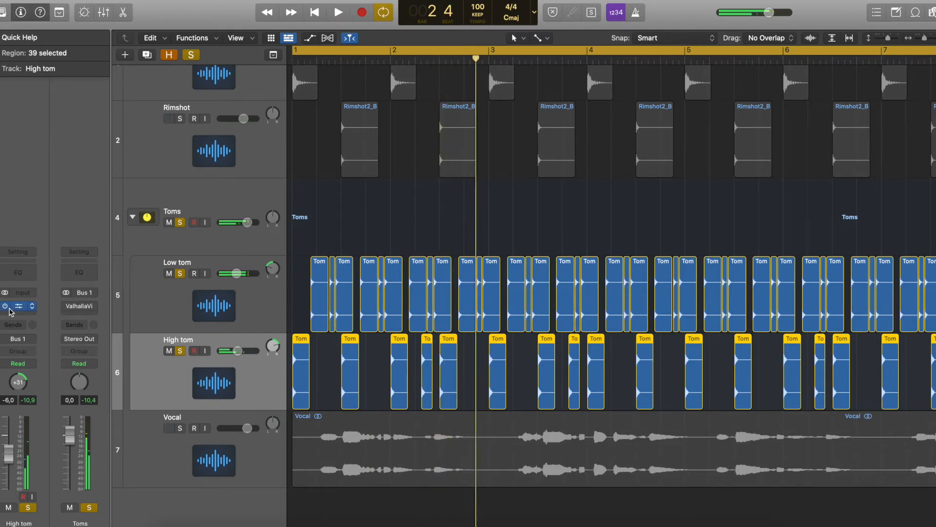
Turn EchoBoy back on for both toms and play them from the start for comparison.
{"action": "left_click", "coordinate": [153, 308]}
{"action": "key", "text": "Return"}
{"action": "key", "text": "space"}
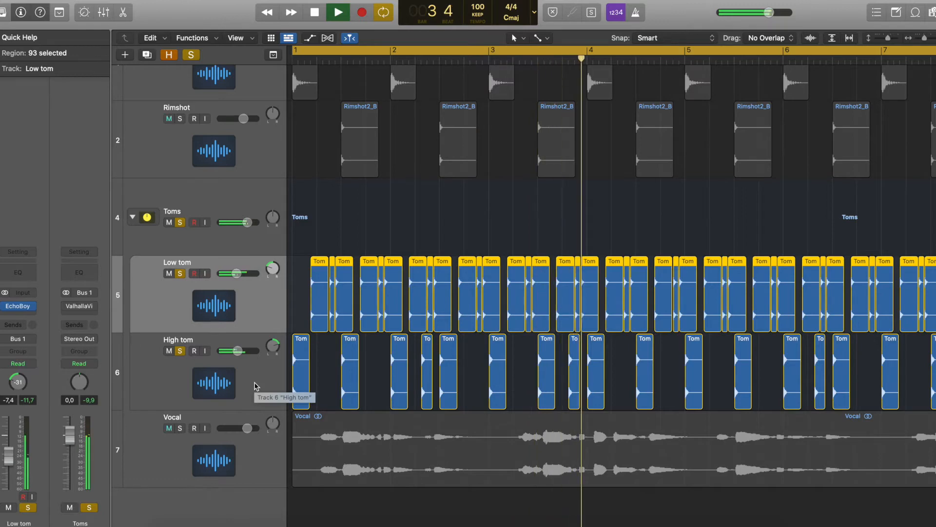
{"action": "key", "text": "space"}
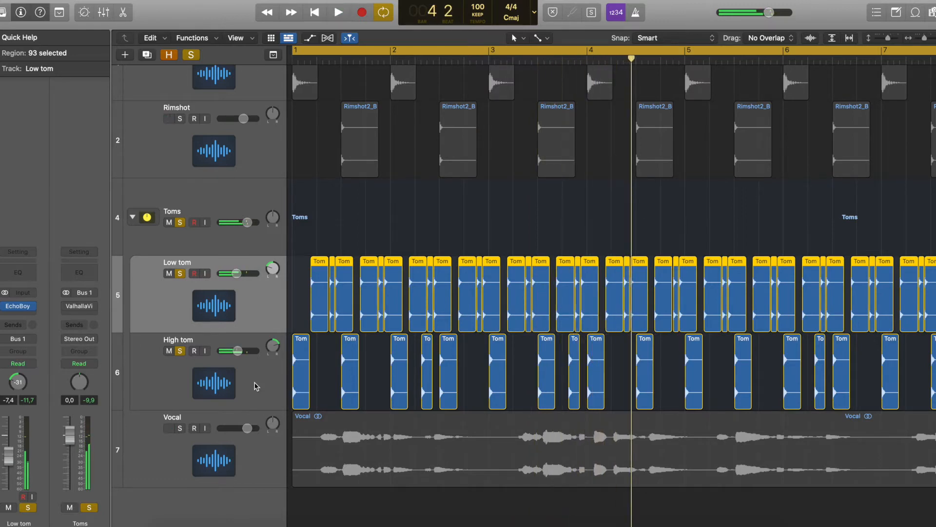
Remove the solo from the Low tom and High tom and solo the Vocal track instead.
{"action": "left_click", "coordinate": [246, 465]}
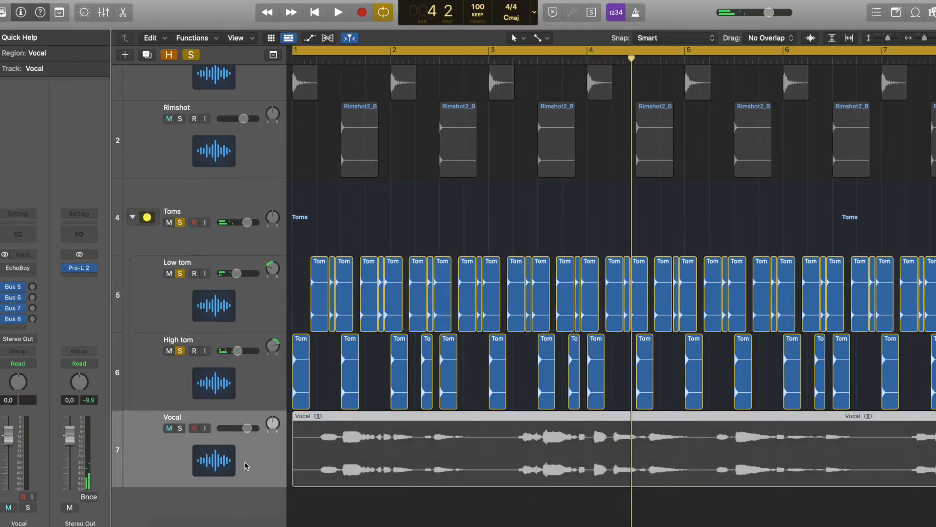
{"action": "left_click", "coordinate": [180, 427]}
{"action": "left_click", "coordinate": [179, 428]}
{"action": "left_click", "coordinate": [181, 273]}
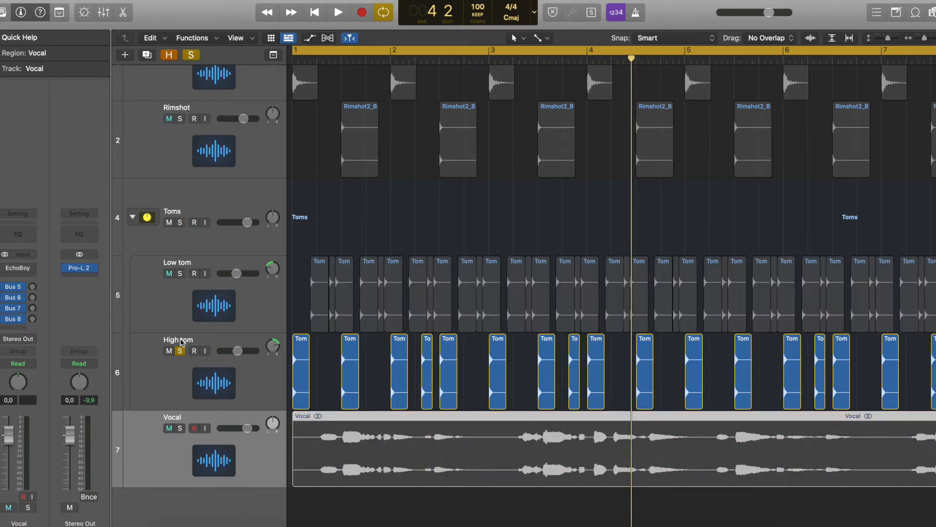
{"action": "left_click", "coordinate": [179, 352]}
{"action": "left_click", "coordinate": [180, 429]}
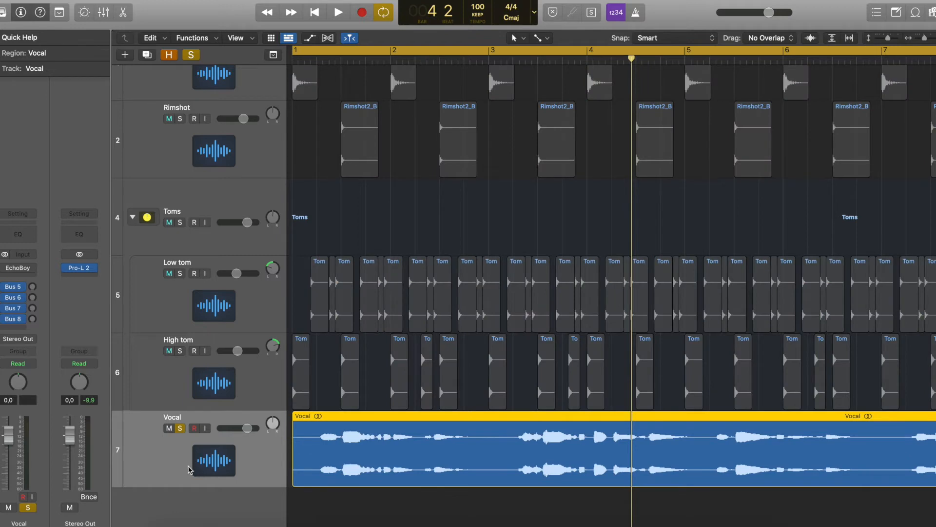
Open and enable EchoBoy on the Vocal track and play the vocal from the start.
{"action": "key", "text": "Return"}
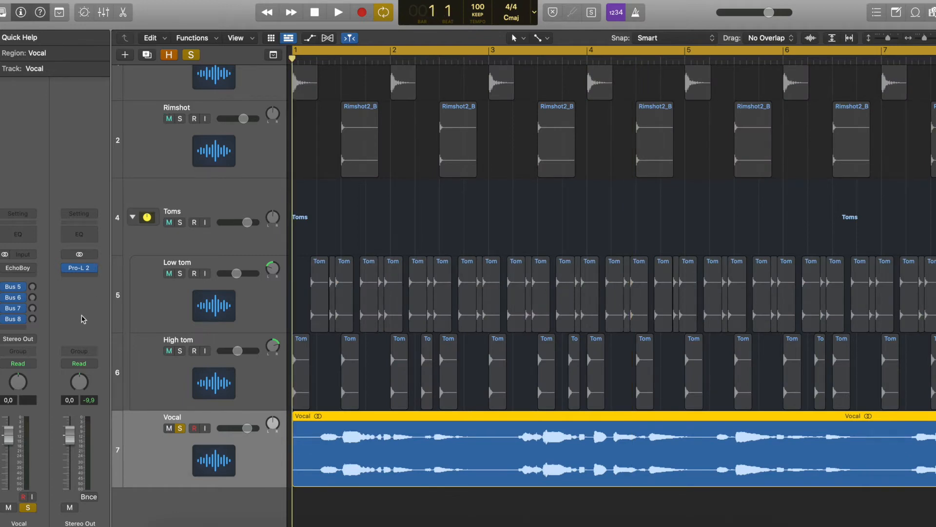
{"action": "mouse_move", "coordinate": [12, 269]}
{"action": "left_click", "coordinate": [19, 269]}
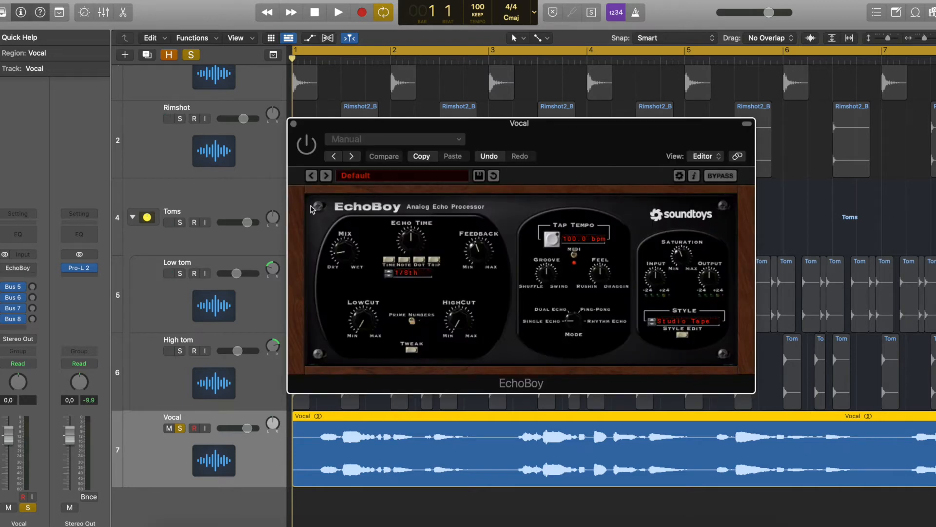
{"action": "left_click", "coordinate": [305, 152]}
{"action": "key", "text": "space"}
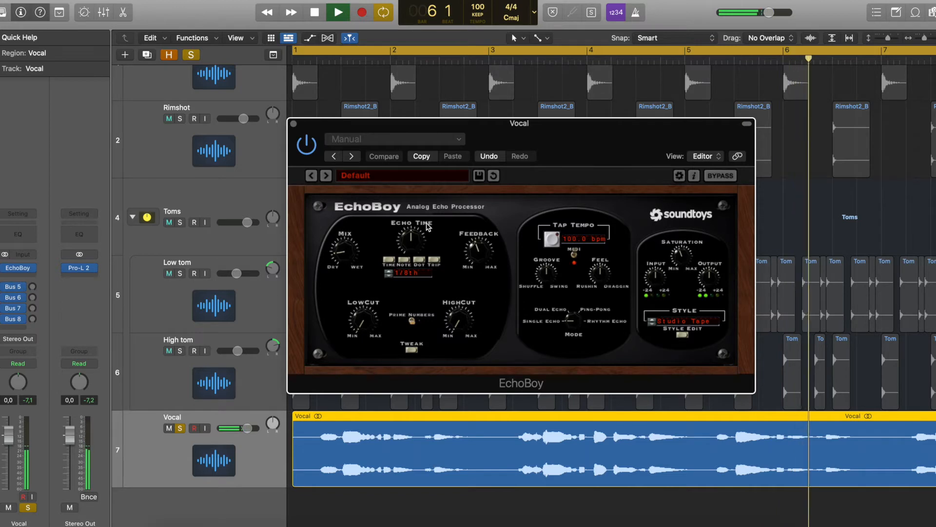
{"action": "key", "text": "space"}
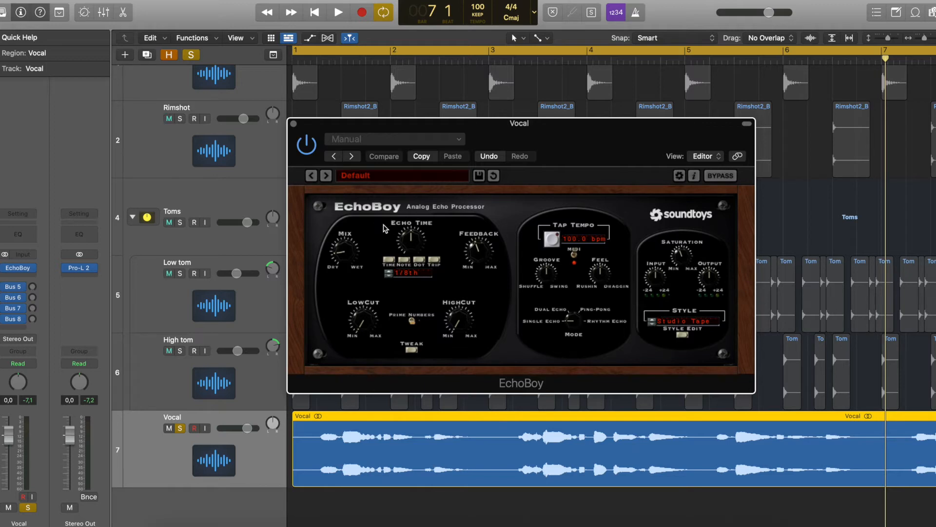
Play the vocal again from the start and turn its EchoBoy Mix down towards dry.
{"action": "left_click", "coordinate": [76, 300]}
{"action": "key", "text": "space"}
{"action": "left_click_drag", "start_coordinate": [345, 253], "coordinate": [349, 274]}
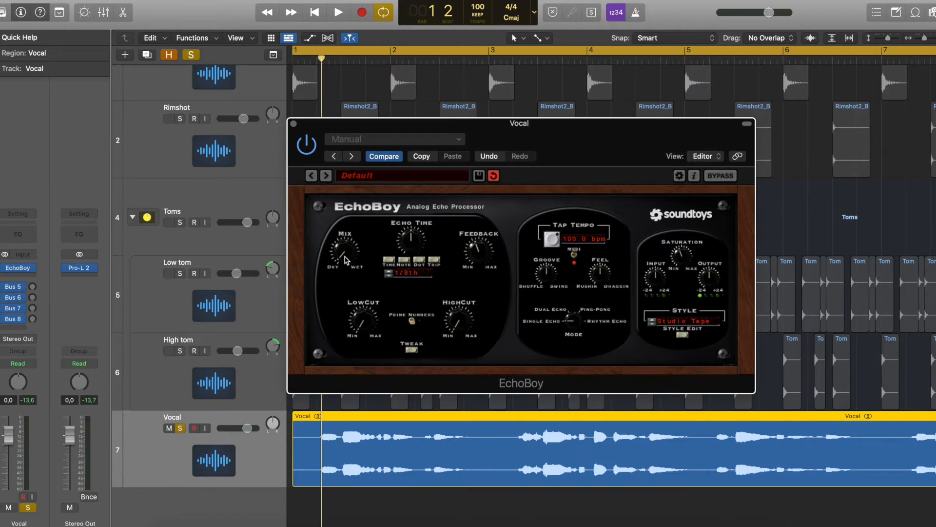
Turn EchoBoy's Mix fully down to dry and set the Vocal track's automation mode to Latch.
{"action": "left_click_drag", "start_coordinate": [344, 242], "coordinate": [350, 269]}
{"action": "left_click", "coordinate": [17, 363]}
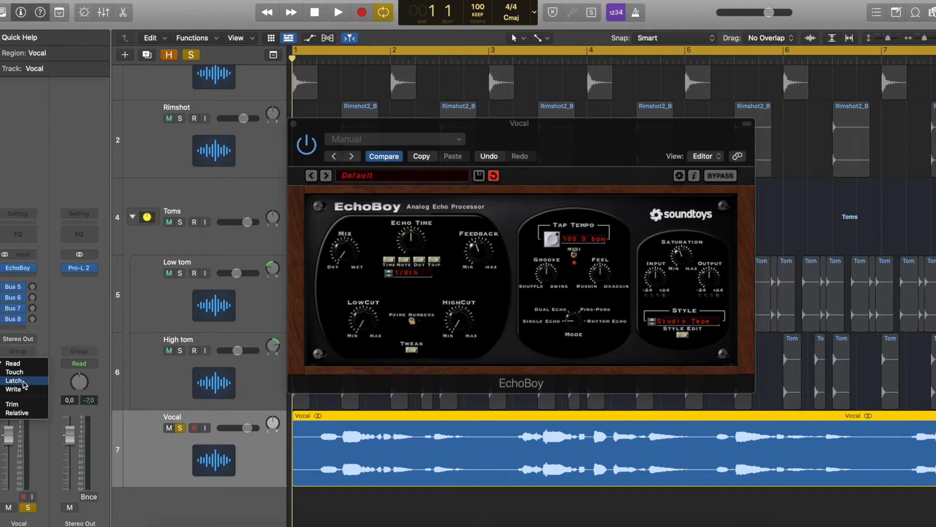
{"action": "left_click", "coordinate": [23, 382]}
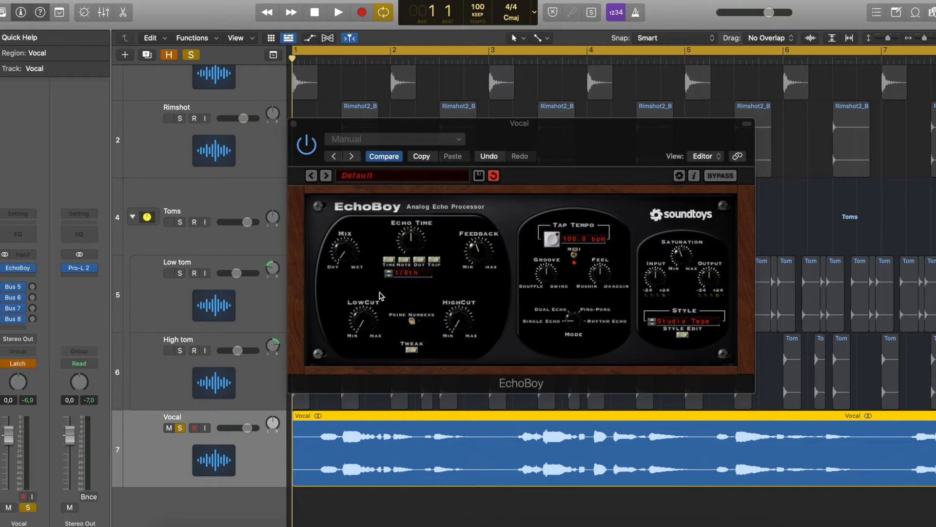
Record Mix automation on the Vocal by playing from the start while riding EchoBoy's Mix up and down, stopping at bar 7.
{"action": "left_click", "coordinate": [336, 292]}
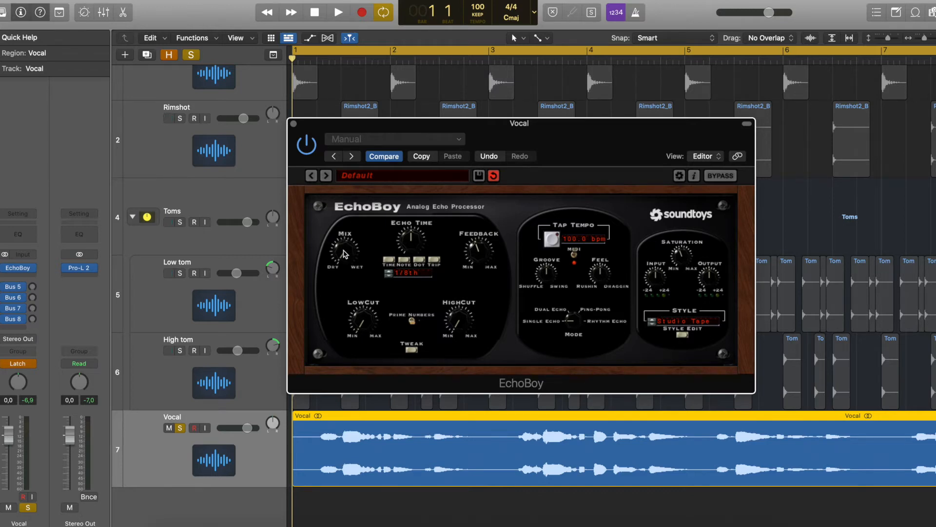
{"action": "key", "text": "space"}
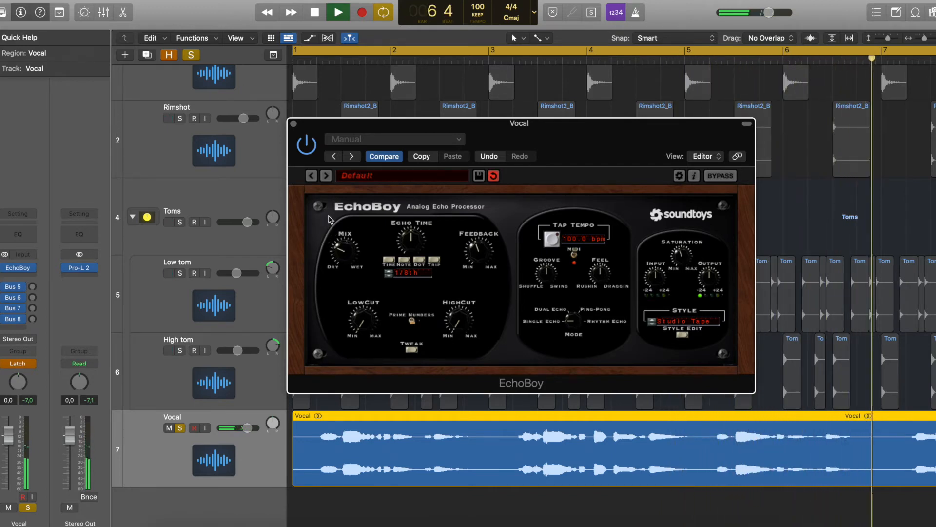
{"action": "key", "text": "space"}
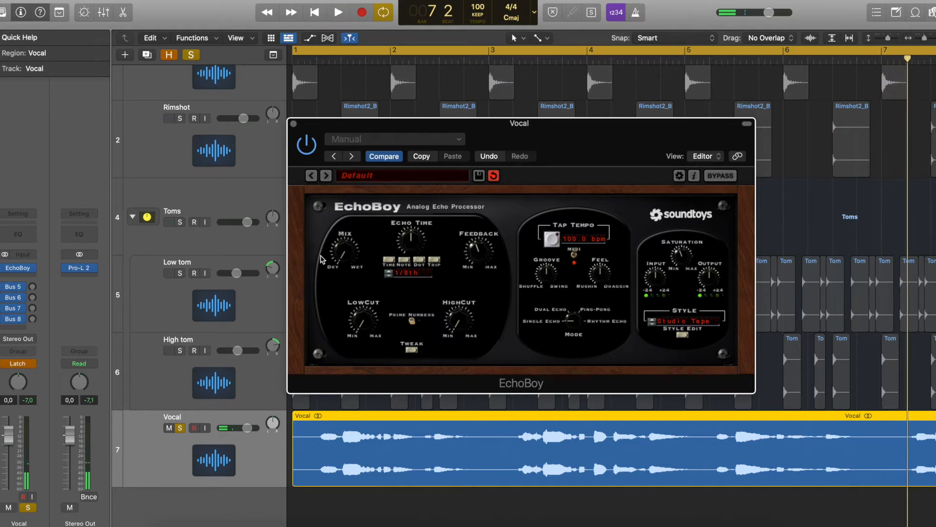
Return the playhead to the start and set the Vocal track's automation mode back to Read.
{"action": "key", "text": "Return"}
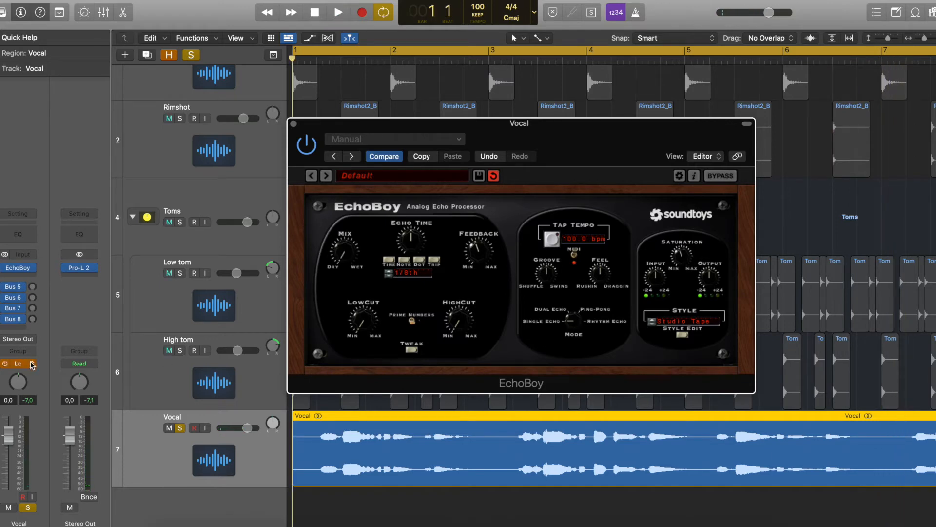
{"action": "left_click", "coordinate": [17, 364]}
{"action": "left_click", "coordinate": [22, 349]}
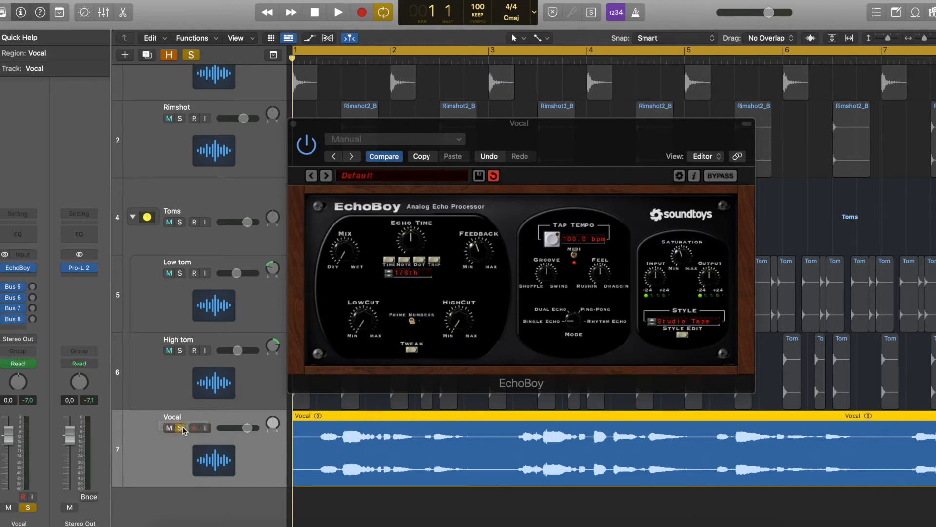
Remove the solo from the Vocal track and close its EchoBoy window.
{"action": "key", "text": "s"}
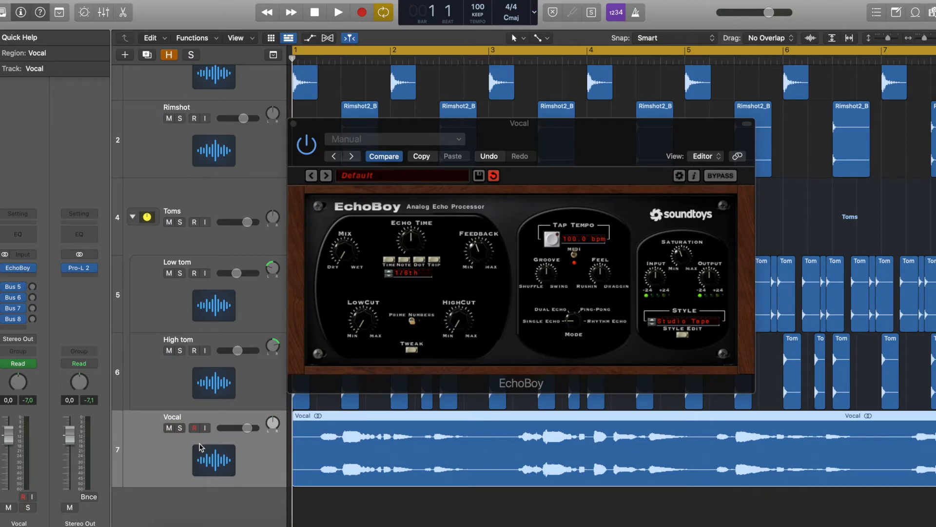
{"action": "scroll", "coordinate": [250, 467], "scroll_direction": "down", "scroll_amount": 2}
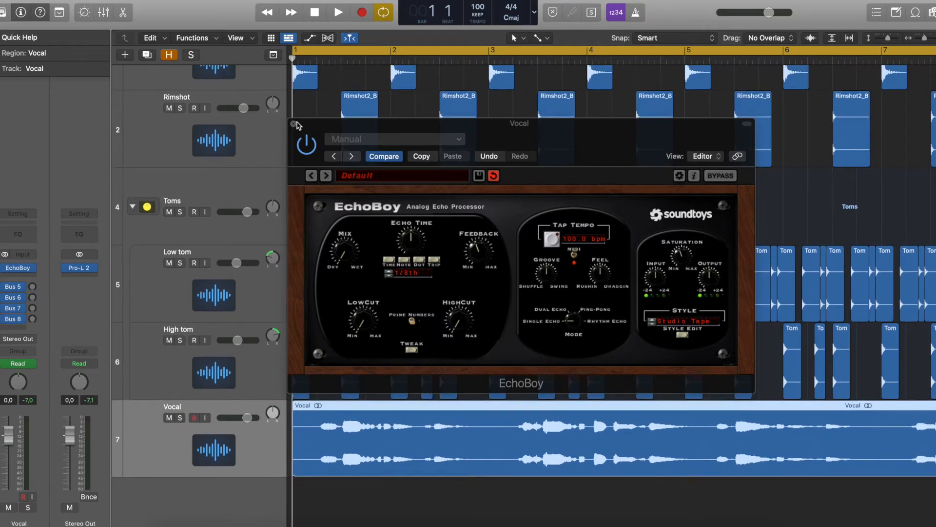
{"action": "left_click", "coordinate": [294, 124]}
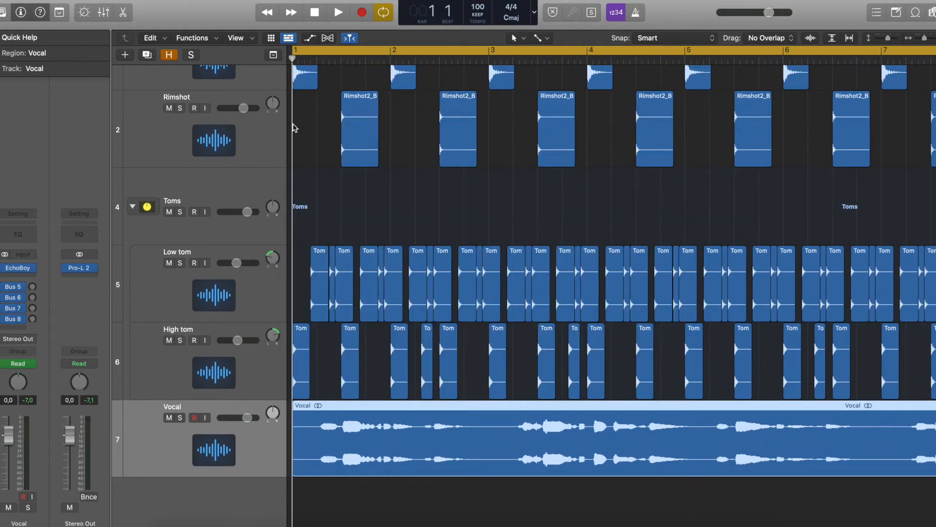
Show track automation and display the EchoBoy Mix curve on the Vocal track.
{"action": "left_click", "coordinate": [310, 38]}
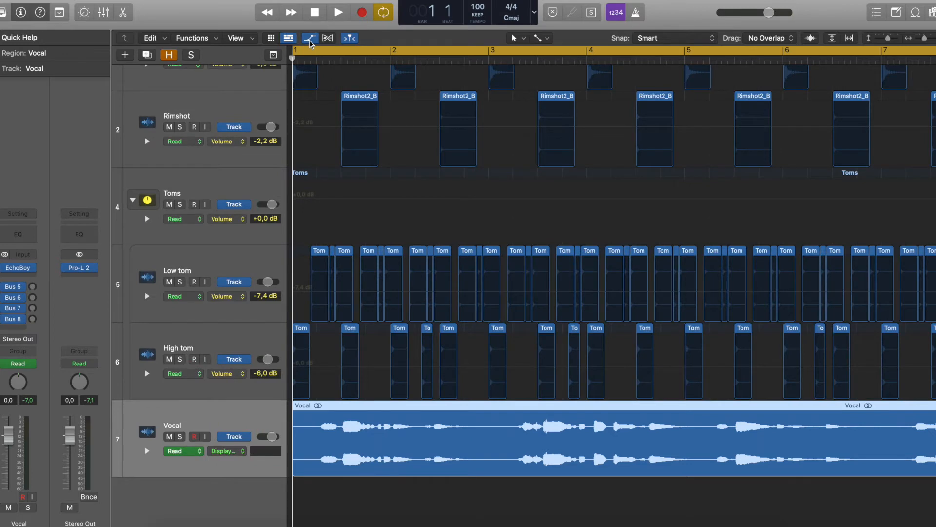
{"action": "left_click", "coordinate": [240, 453]}
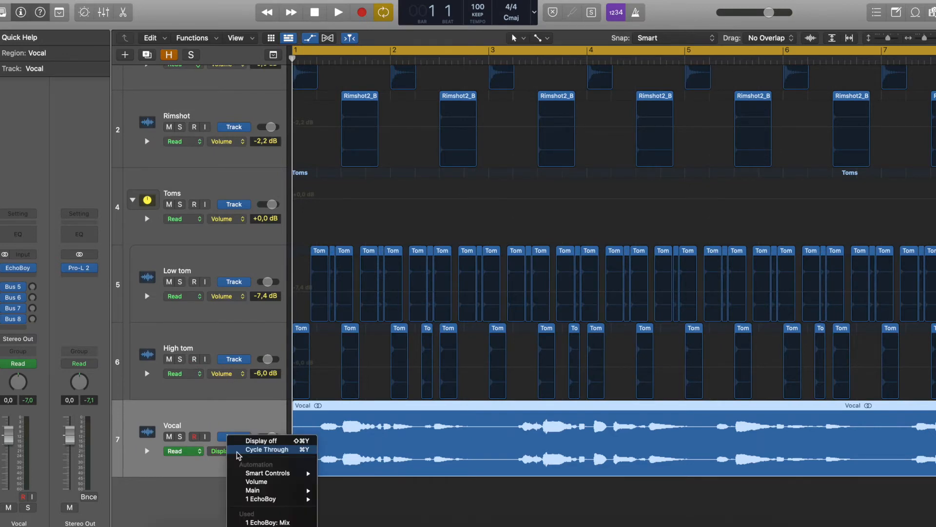
{"action": "mouse_move", "coordinate": [257, 501]}
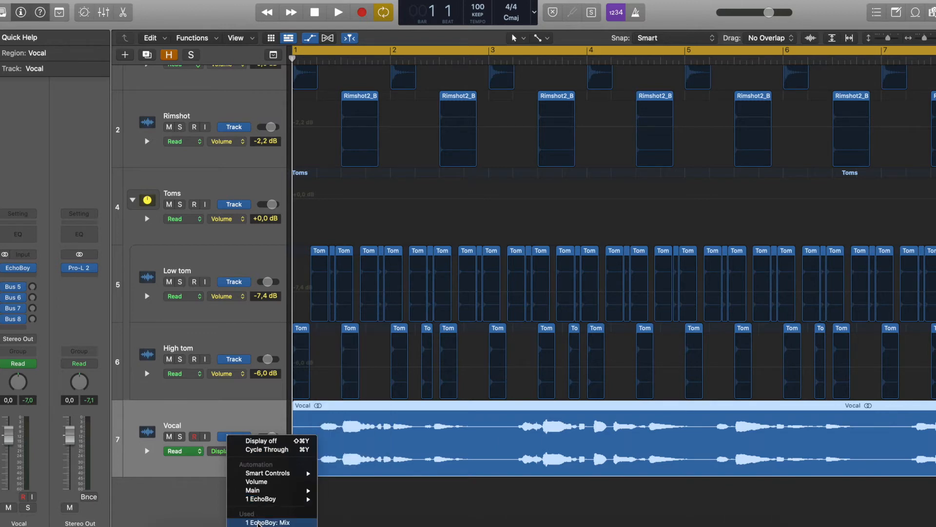
{"action": "left_click", "coordinate": [258, 523]}
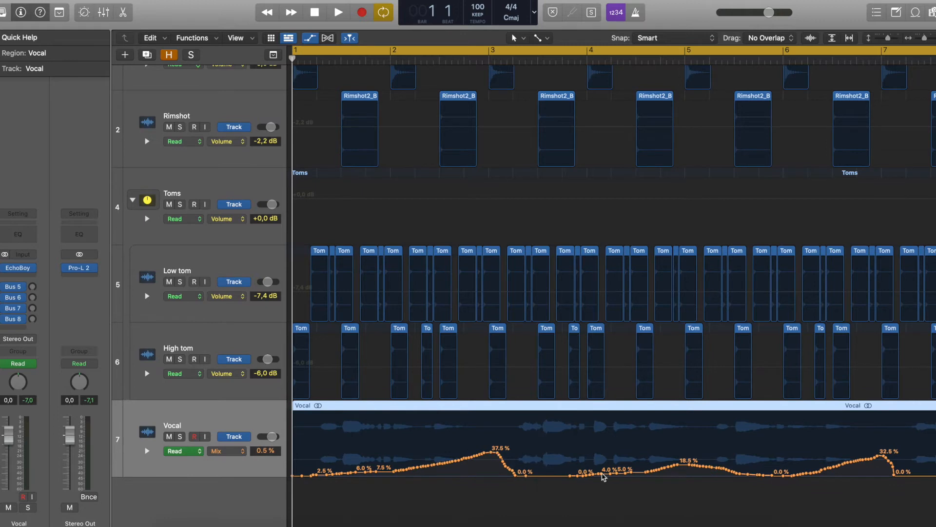
Play the full arrangement from the start with the Mix automation, solo the Vocal during playback, and stop at bar 7.
{"action": "key", "text": "space"}
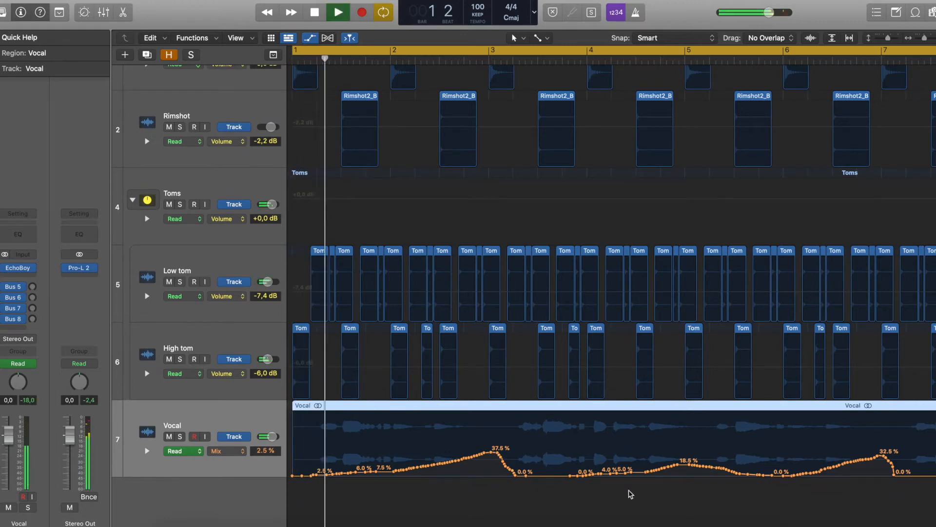
{"action": "left_click", "coordinate": [180, 437]}
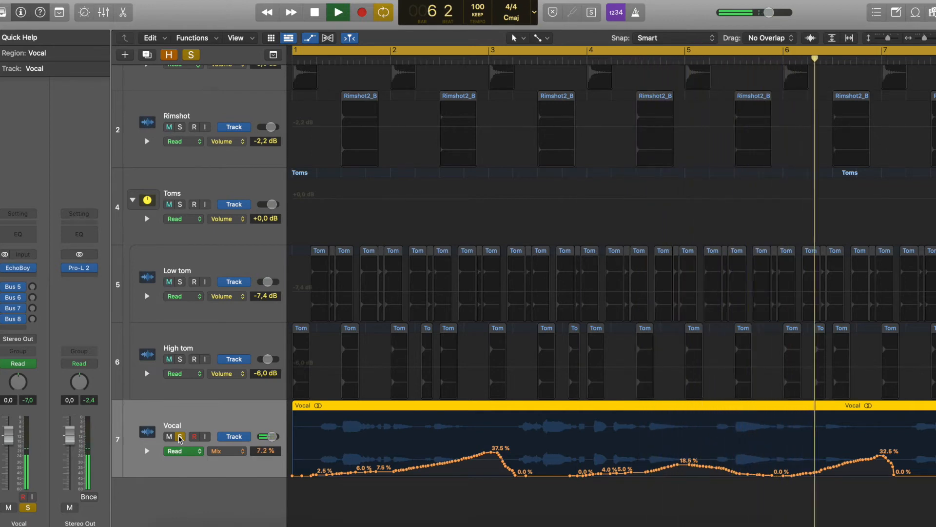
{"action": "key", "text": "space"}
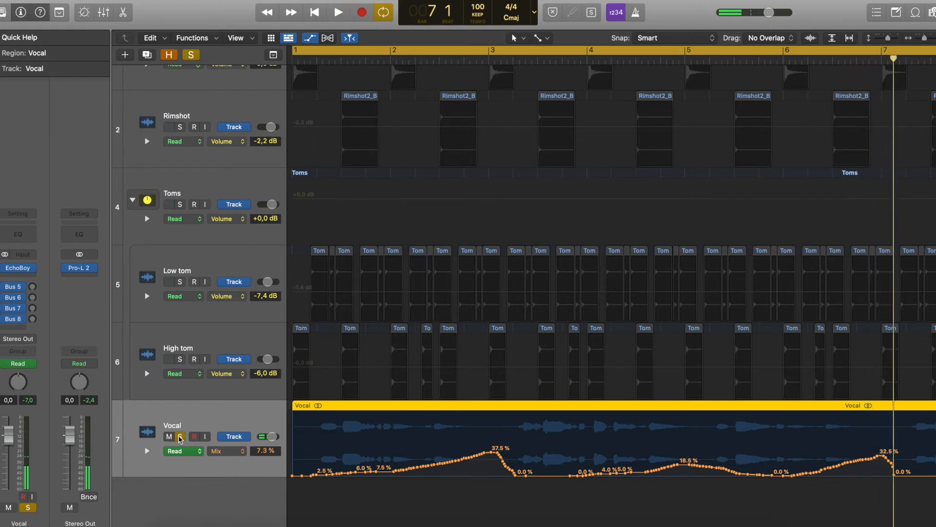
Remove the Vocal's solo and hide track automation, returning the playhead to the start.
{"action": "left_click", "coordinate": [180, 437]}
{"action": "key", "text": "a"}
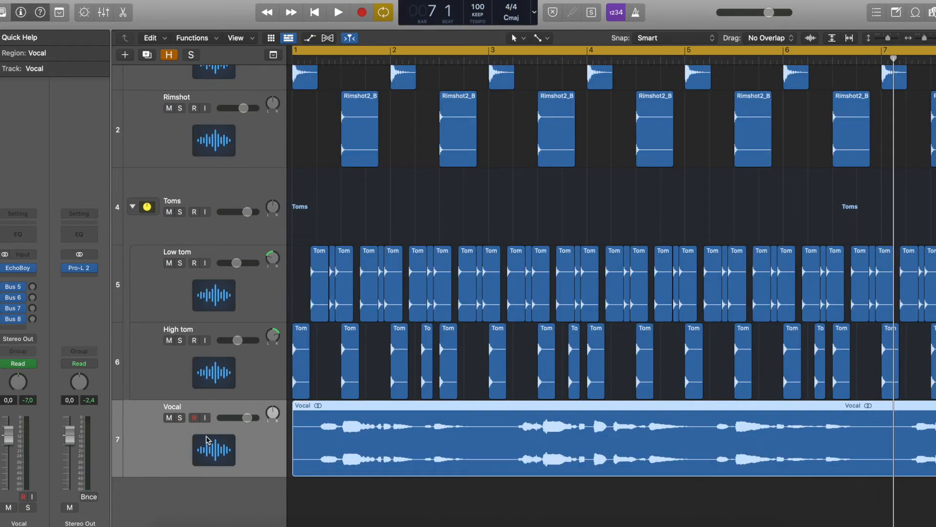
{"action": "key", "text": "Return"}
Solo the Vocal track and bypass its EchoBoy.
{"action": "left_click", "coordinate": [180, 418]}
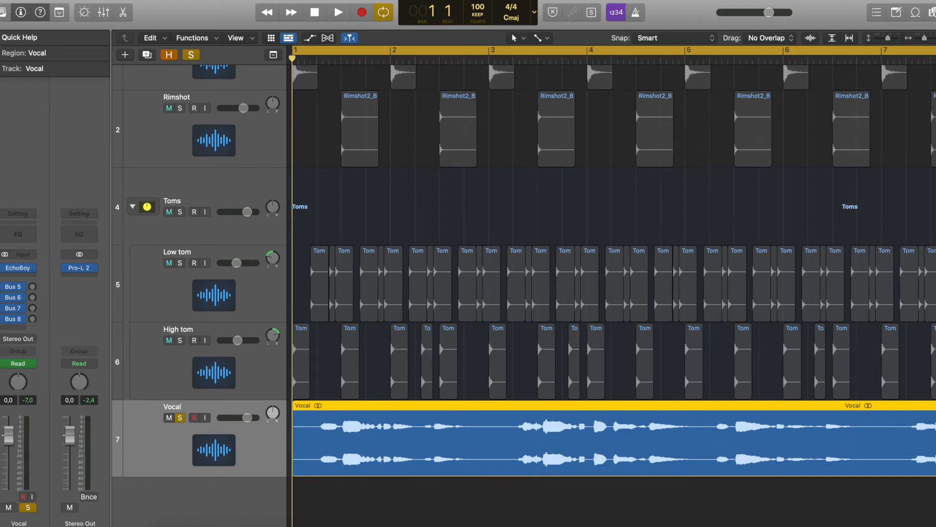
{"action": "left_click", "coordinate": [6, 268]}
Go to the Tape slap delay channel through the Vocal's Bus 5 send and open its J37 plug-in.
{"action": "left_click", "coordinate": [14, 287]}
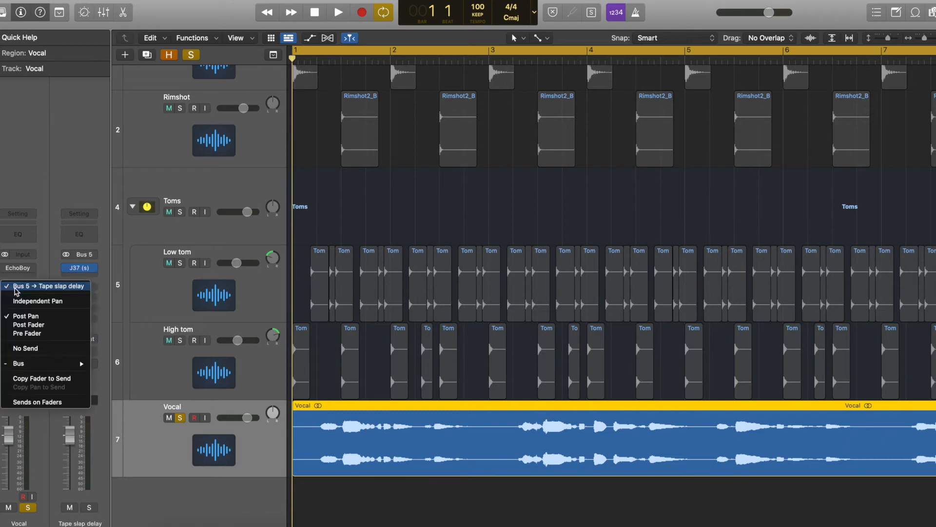
{"action": "left_click", "coordinate": [17, 288]}
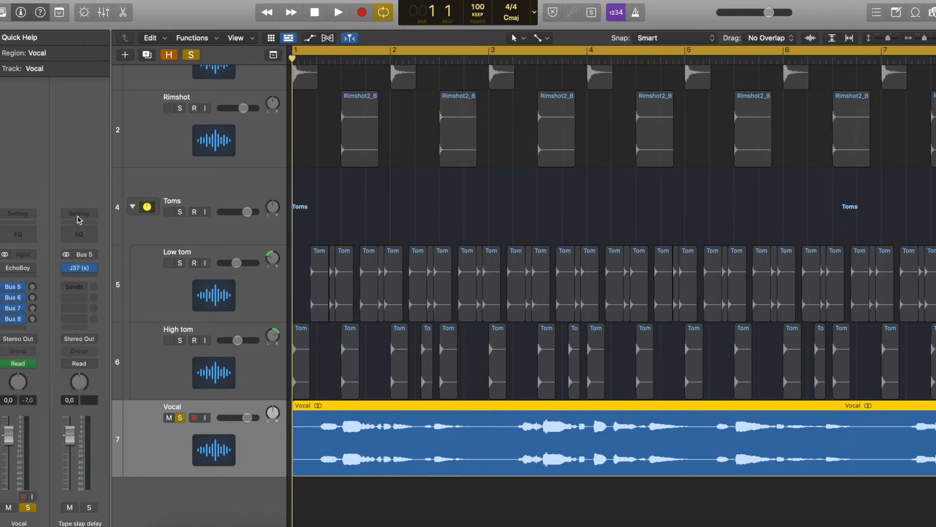
{"action": "mouse_move", "coordinate": [79, 272]}
{"action": "left_click", "coordinate": [79, 272]}
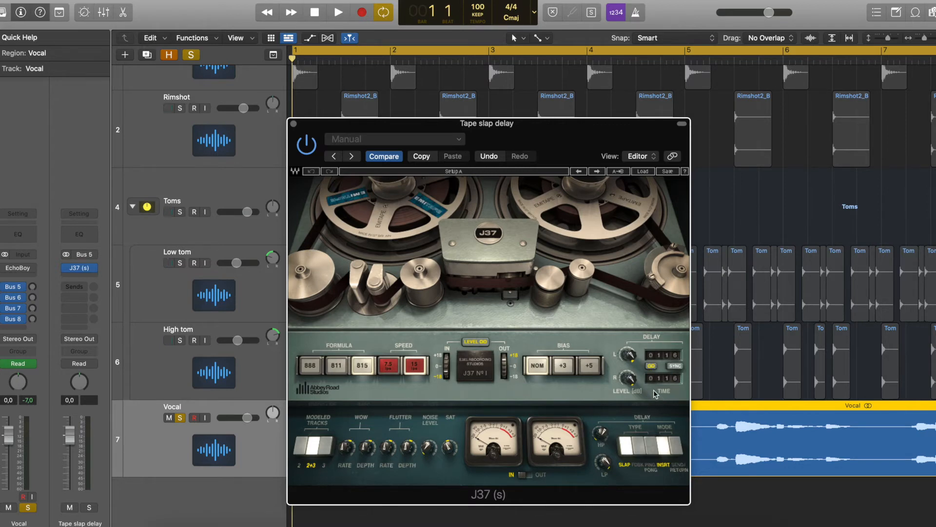
Sync the J37 delay time to tempo at 1/32T, and switch sync back off.
{"action": "left_click", "coordinate": [675, 366]}
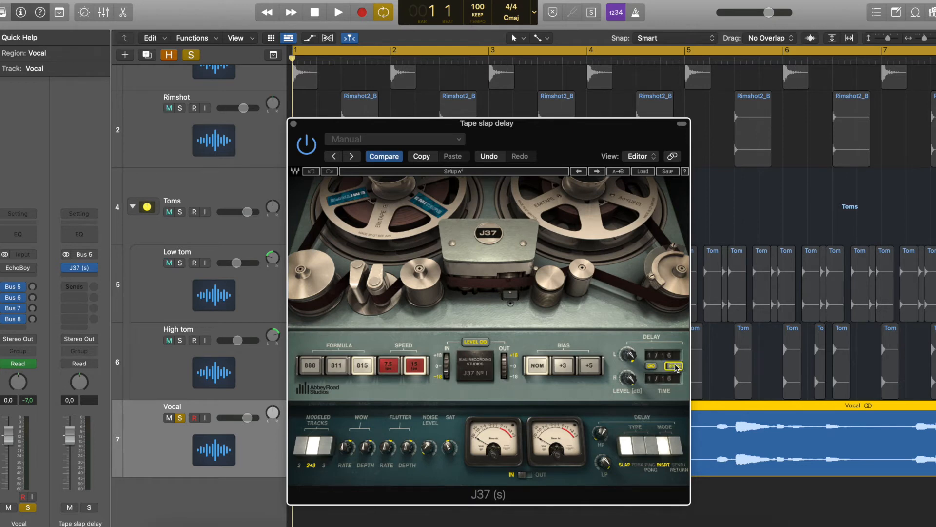
{"action": "left_click", "coordinate": [663, 355]}
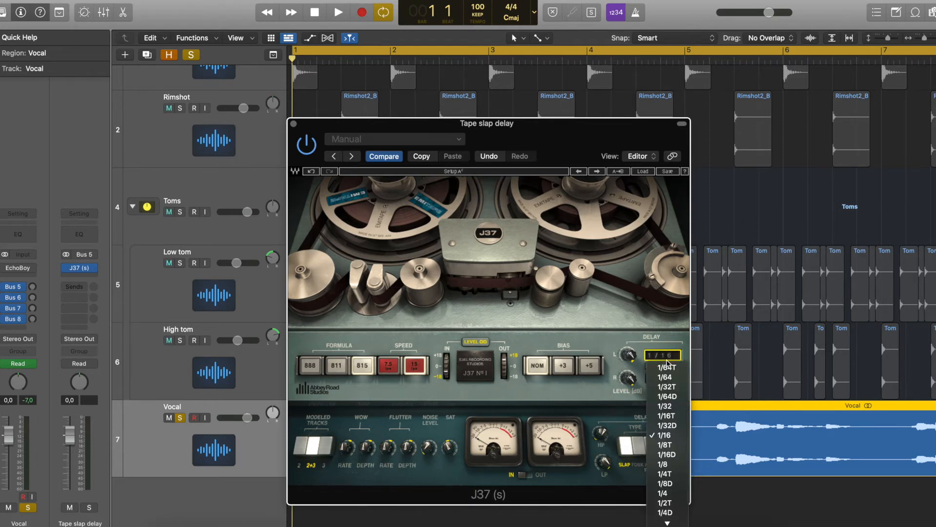
{"action": "left_click", "coordinate": [667, 386]}
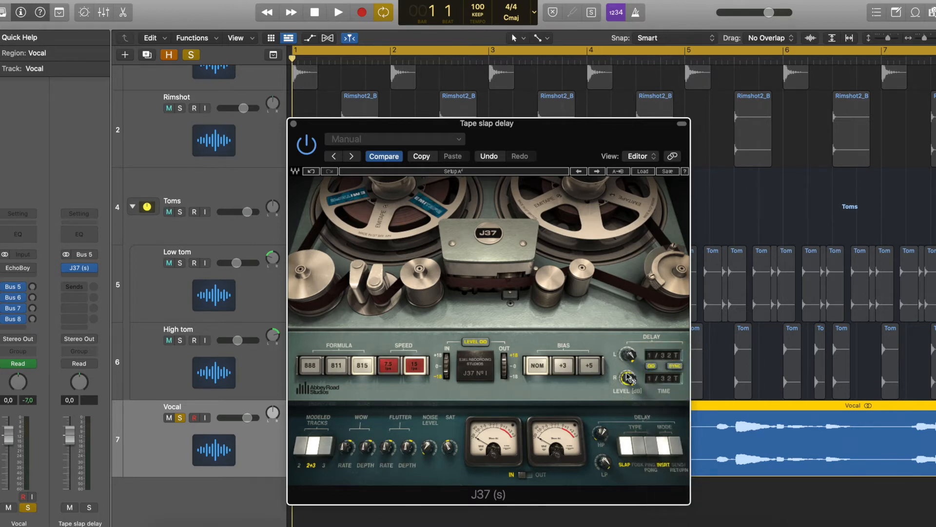
{"action": "left_click", "coordinate": [675, 366]}
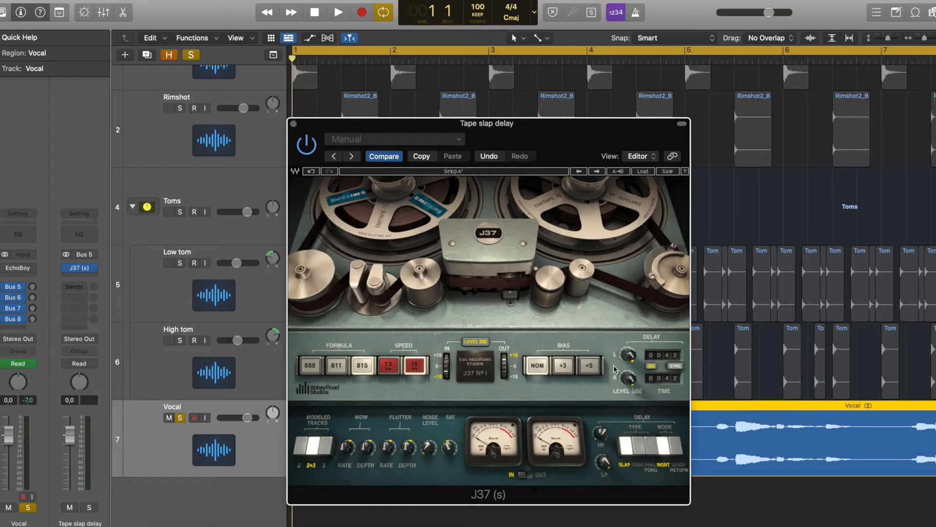
Set the J37 delay time to 110 ms, check its left delay level, and raise the Vocal's Bus 5 send.
{"action": "left_click_drag", "start_coordinate": [674, 359], "coordinate": [674, 342]}
{"action": "left_click", "coordinate": [629, 353]}
{"action": "left_click_drag", "start_coordinate": [629, 351], "coordinate": [629, 400]}
{"action": "left_click_drag", "start_coordinate": [630, 359], "coordinate": [630, 356]}
{"action": "left_click_drag", "start_coordinate": [34, 289], "coordinate": [40, 224]}
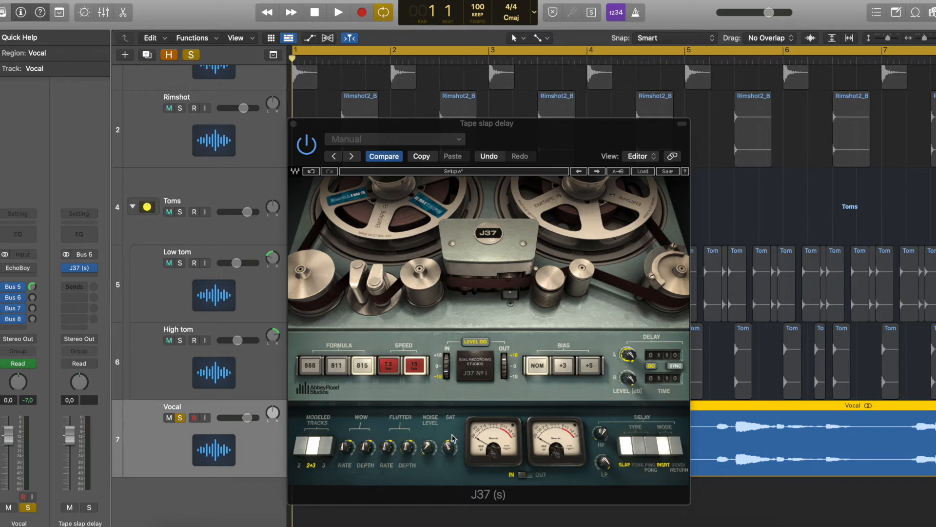
Point out the J37's saturation control and play the soloed vocal from the start through the slap delay.
{"action": "left_click", "coordinate": [449, 453]}
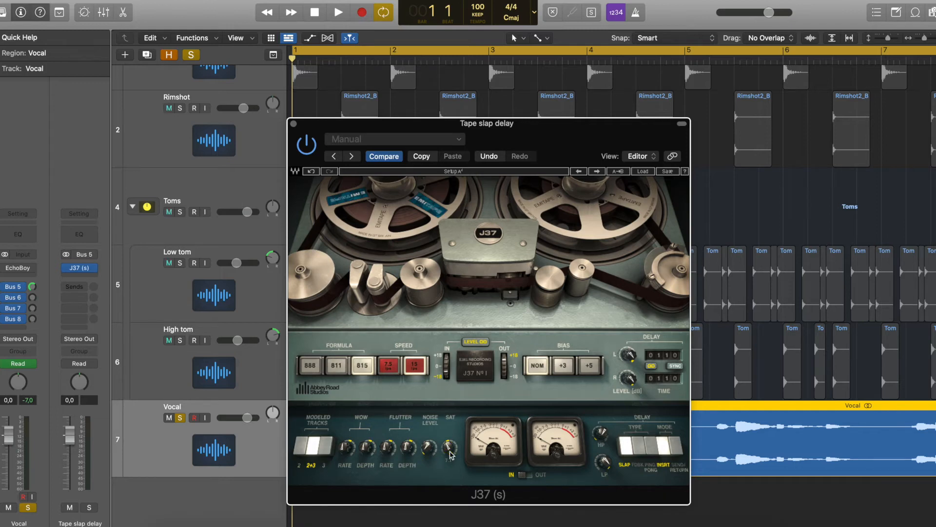
{"action": "key", "text": "space"}
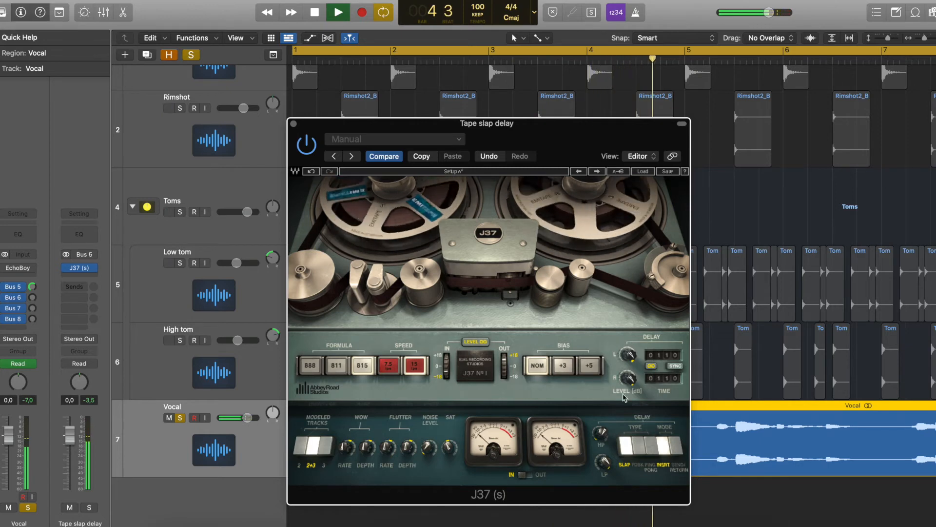
{"action": "key", "text": "space"}
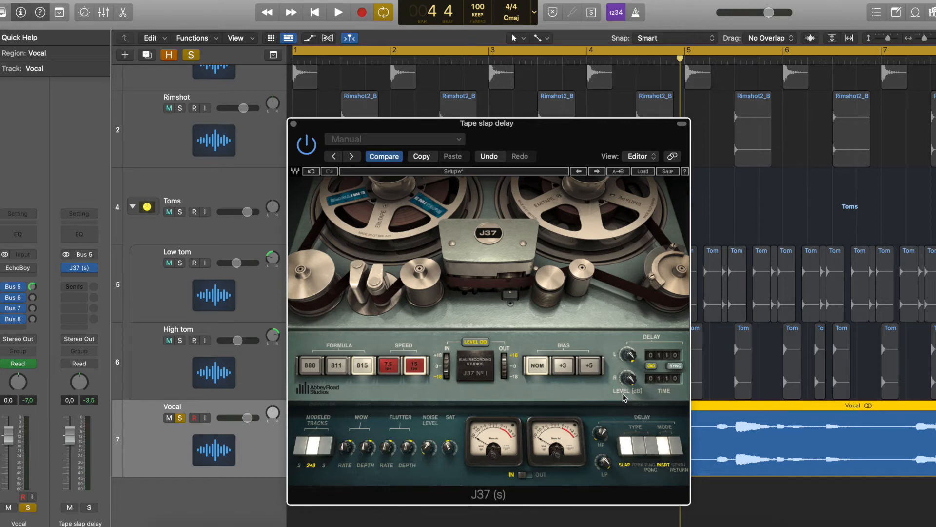
Shorten the J37 delay time to 75 ms while listening to the soloed vocal, and stop playback.
{"action": "left_click", "coordinate": [663, 354]}
{"action": "type", "text": "1"}
{"action": "left_click_drag", "start_coordinate": [663, 354], "coordinate": [664, 356]}
{"action": "key", "text": "space"}
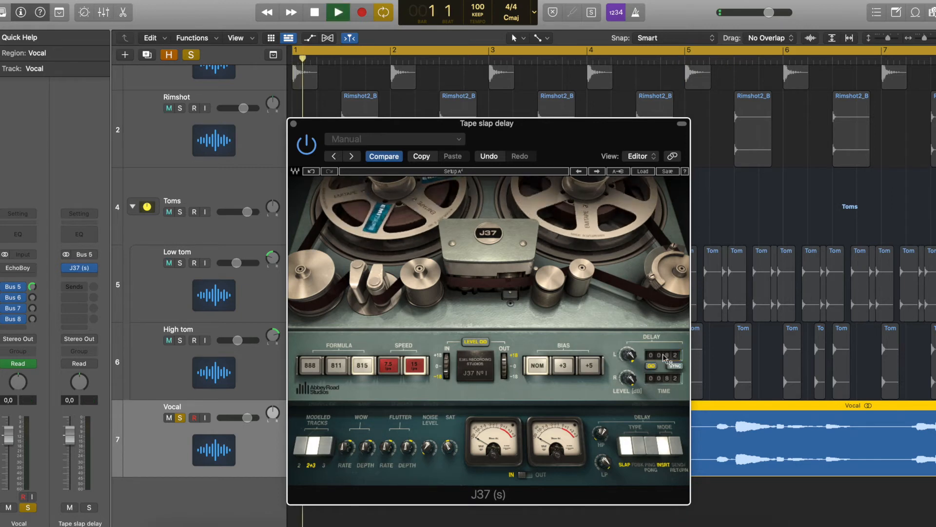
{"action": "left_click_drag", "start_coordinate": [663, 355], "coordinate": [663, 358]}
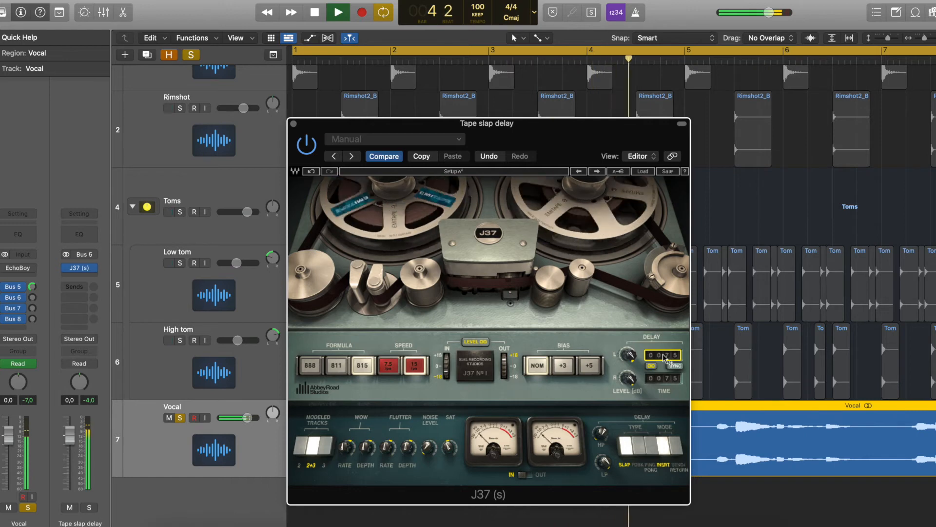
{"action": "key", "text": "space"}
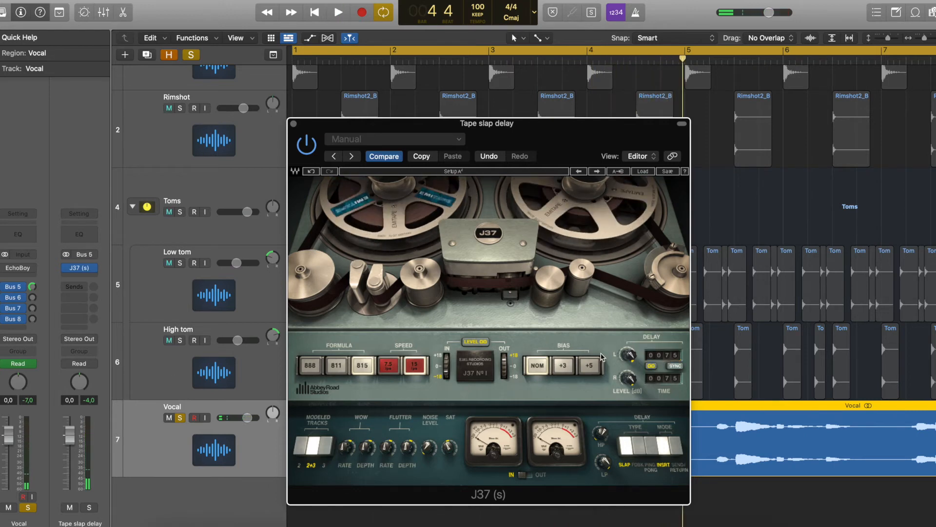
Lower the Vocal's Bus 5 send and raise it slightly again while playing the vocal from the start.
{"action": "left_click_drag", "start_coordinate": [31, 288], "coordinate": [50, 328]}
{"action": "key", "text": "space"}
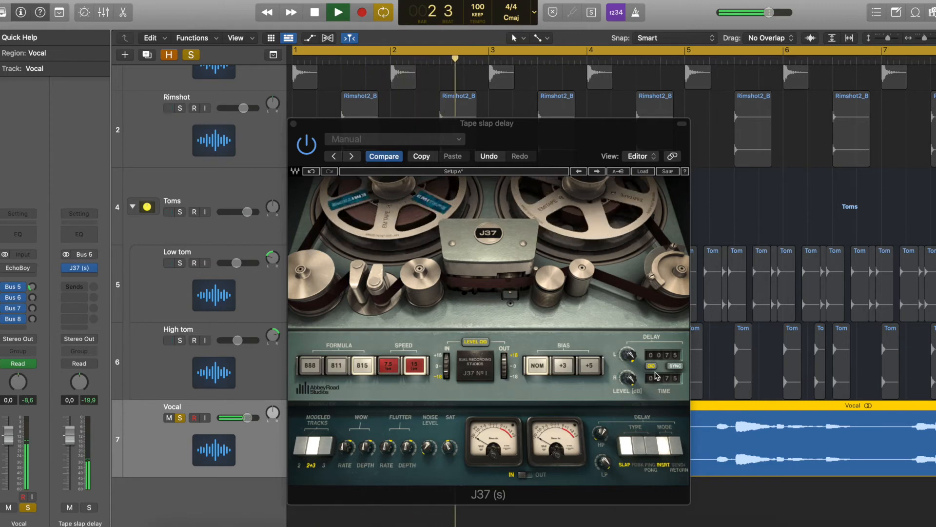
{"action": "left_click_drag", "start_coordinate": [34, 285], "coordinate": [34, 281]}
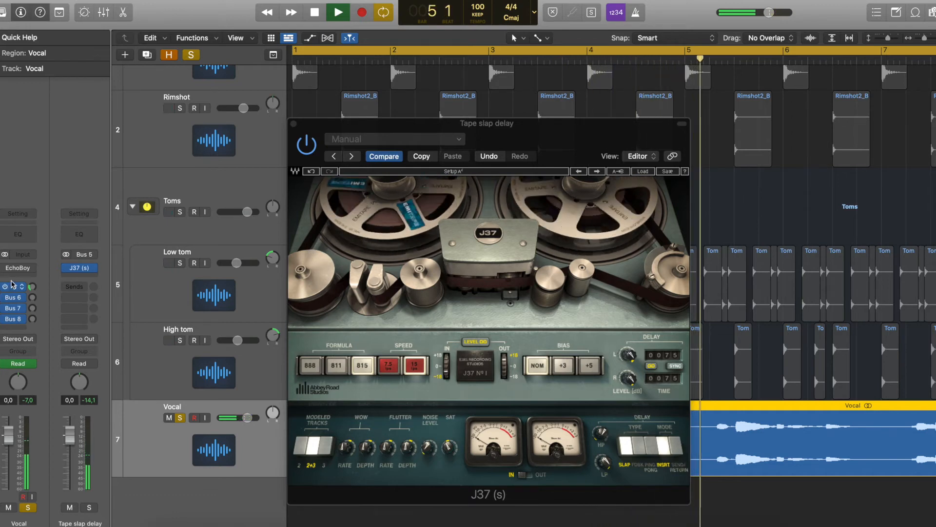
Set the J37 delay time to 132 ms, listen to the soloed vocal with it, and close the plug-in window.
{"action": "mouse_move", "coordinate": [628, 347]}
{"action": "key", "text": "space"}
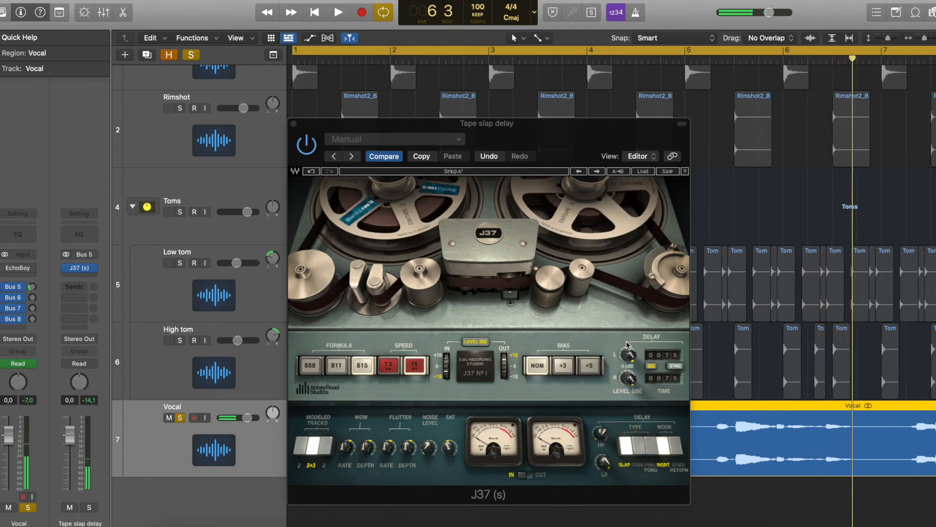
{"action": "left_click_drag", "start_coordinate": [671, 355], "coordinate": [671, 329]}
{"action": "key", "text": "space"}
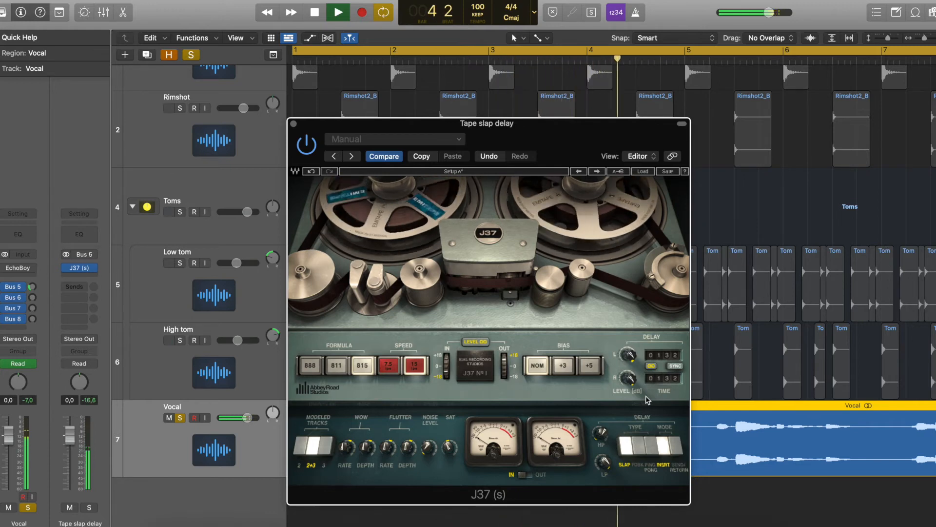
{"action": "key", "text": "space"}
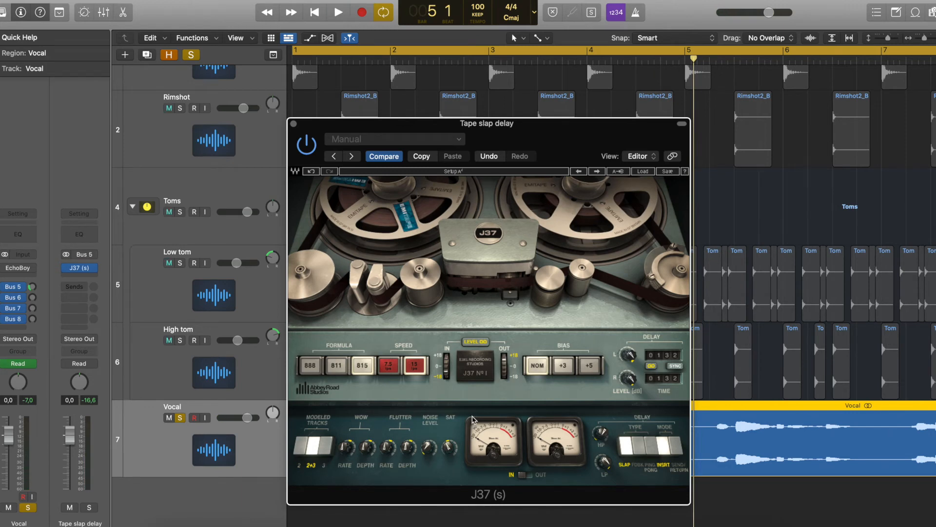
{"action": "key", "text": "super+w"}
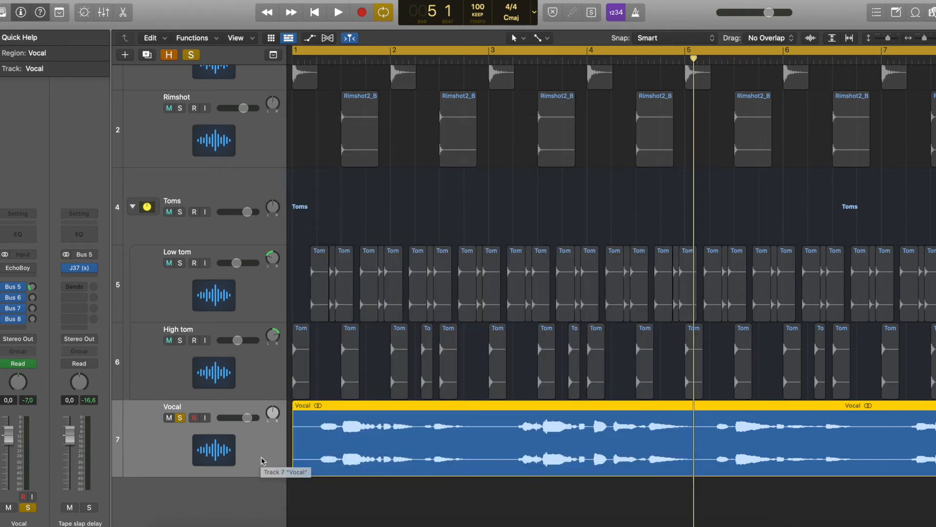
Bypass the Vocal's Bus 5 send and play the soloed vocal from the start without the slap delay.
{"action": "left_click", "coordinate": [180, 418]}
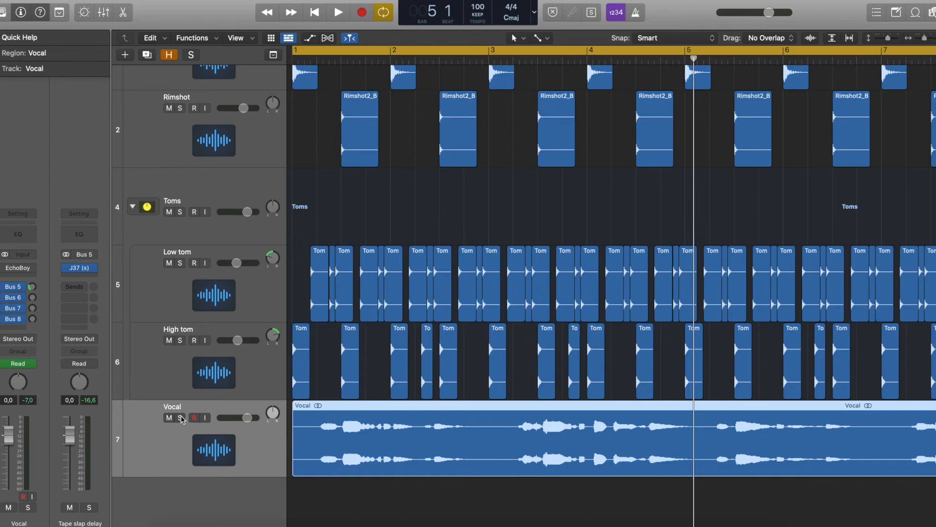
{"action": "key", "text": "Return"}
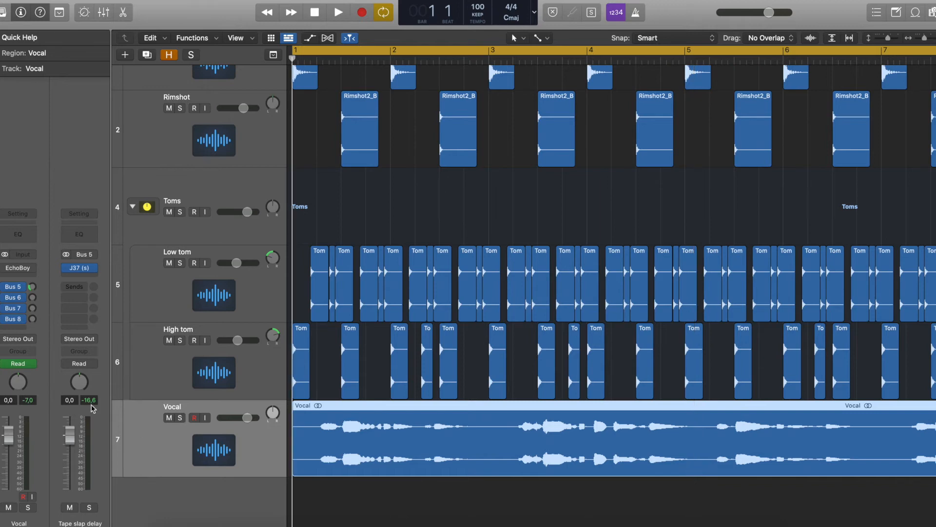
{"action": "left_click", "coordinate": [7, 286]}
{"action": "key", "text": "s"}
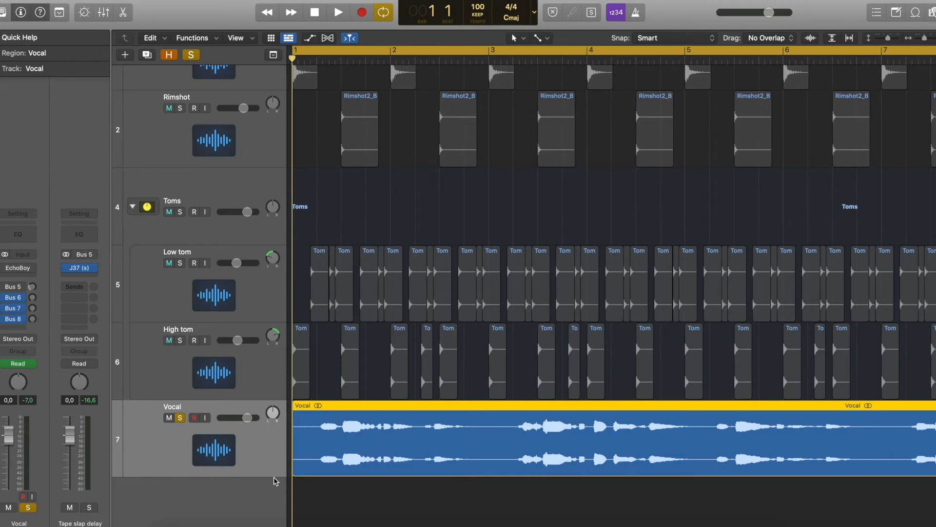
{"action": "key", "text": "space"}
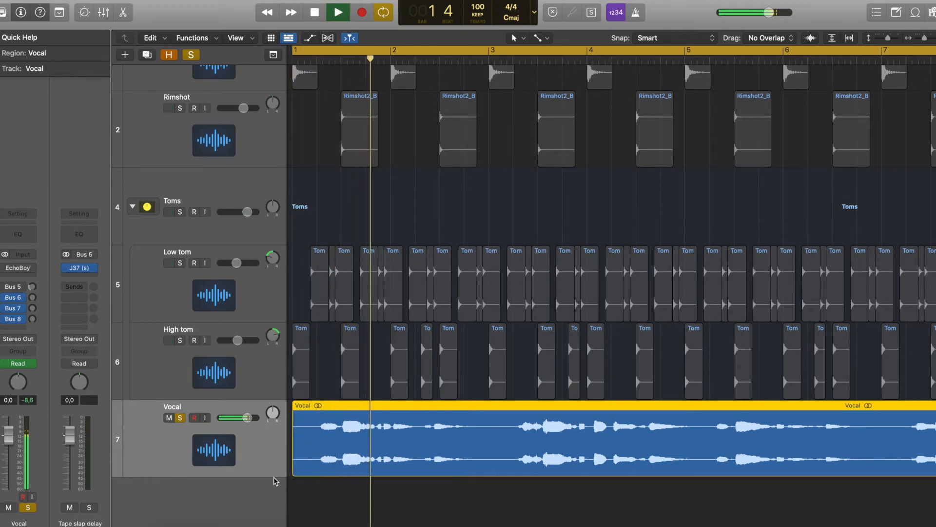
{"action": "key", "text": "space"}
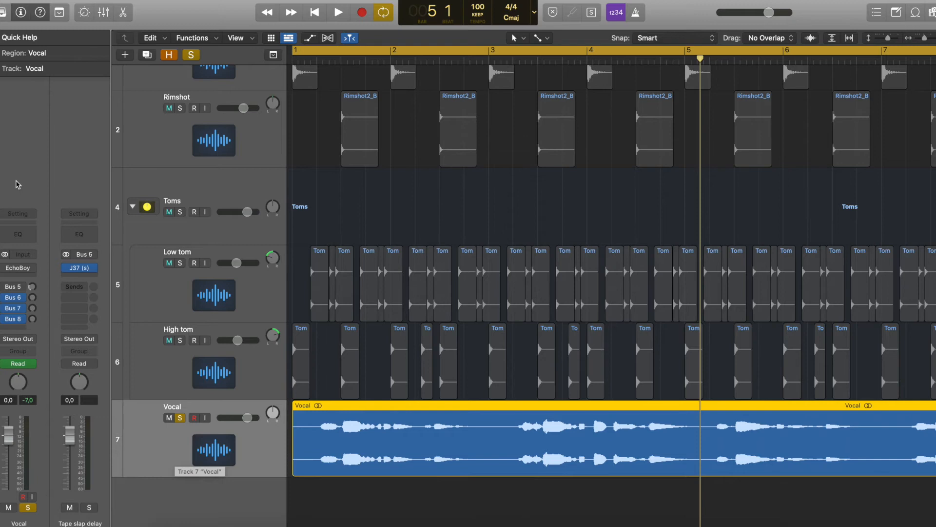
Open the Pro-R reverb on the Vocal's Bus 6 Room return and choose the Subtle Room preset from the Small presets.
{"action": "left_click", "coordinate": [13, 298]}
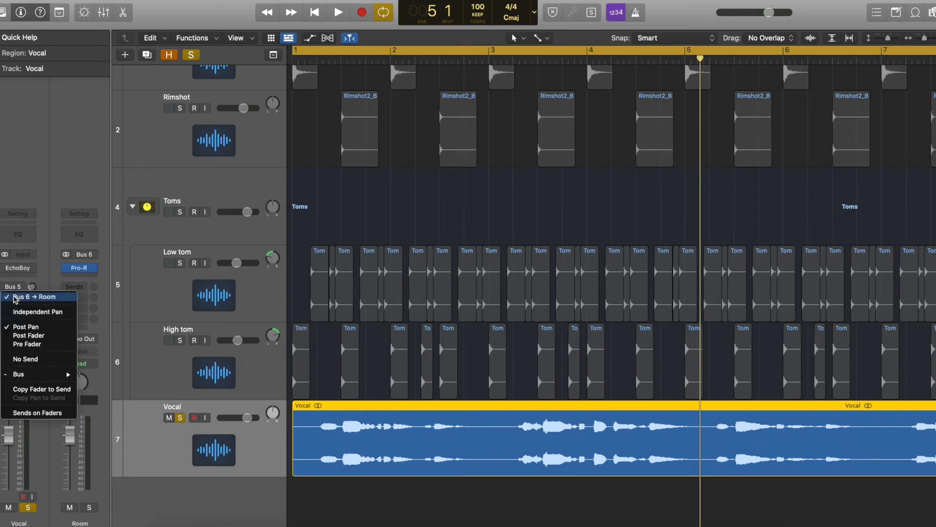
{"action": "left_click", "coordinate": [49, 260]}
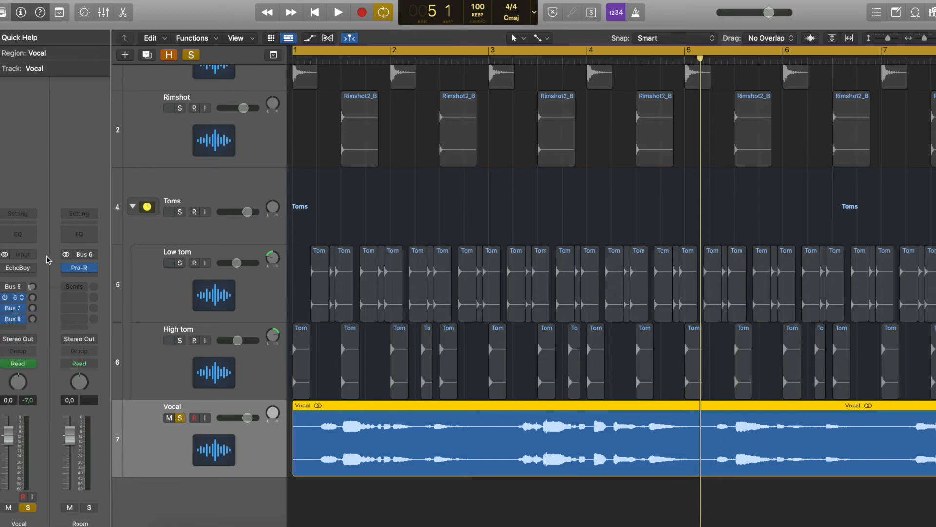
{"action": "left_click", "coordinate": [80, 270]}
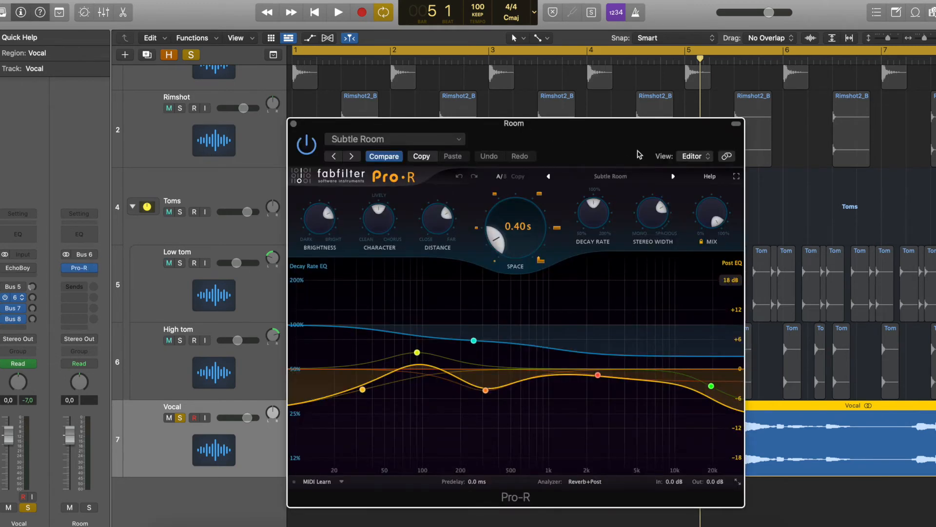
{"action": "left_click", "coordinate": [619, 176]}
{"action": "mouse_move", "coordinate": [631, 200]}
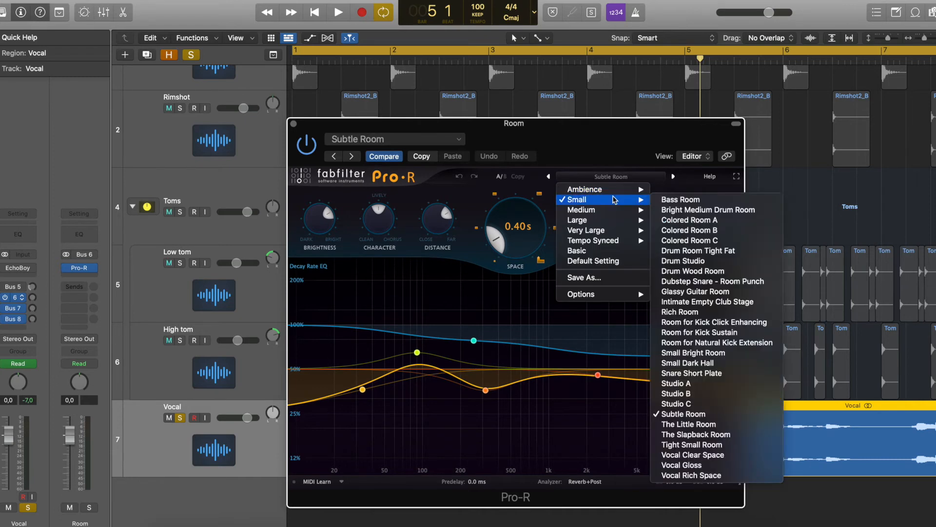
{"action": "left_click", "coordinate": [721, 417]}
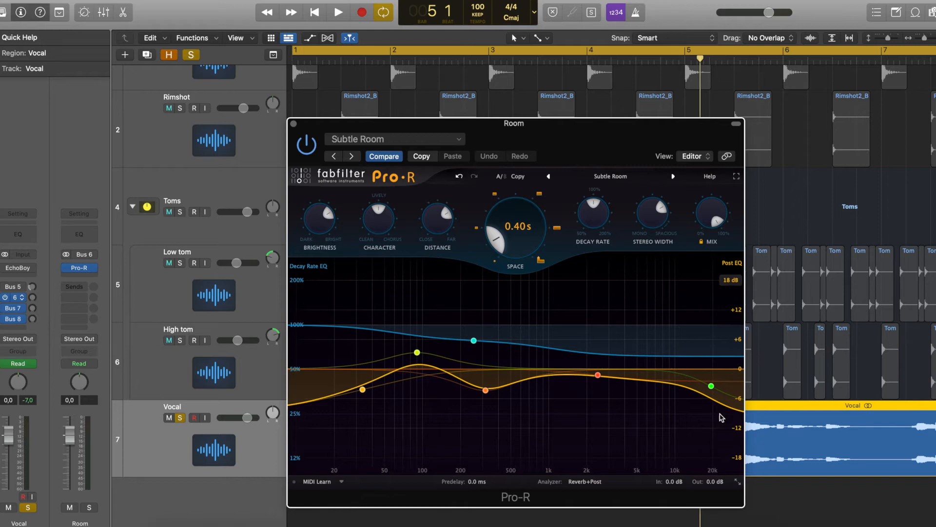
Raise the Vocal's Bus 6 send while the soloed vocal plays, and replay it from the start through the room reverb.
{"action": "key", "text": "space"}
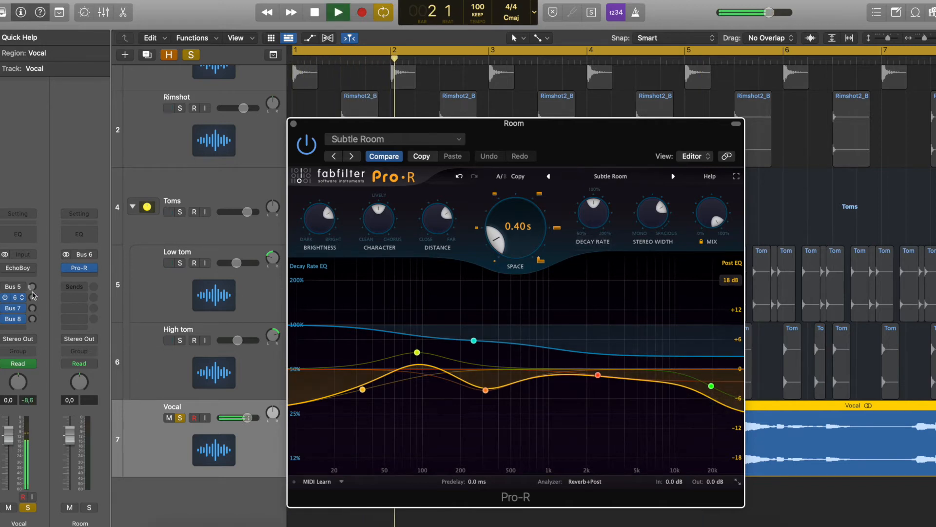
{"action": "left_click_drag", "start_coordinate": [32, 297], "coordinate": [33, 288]}
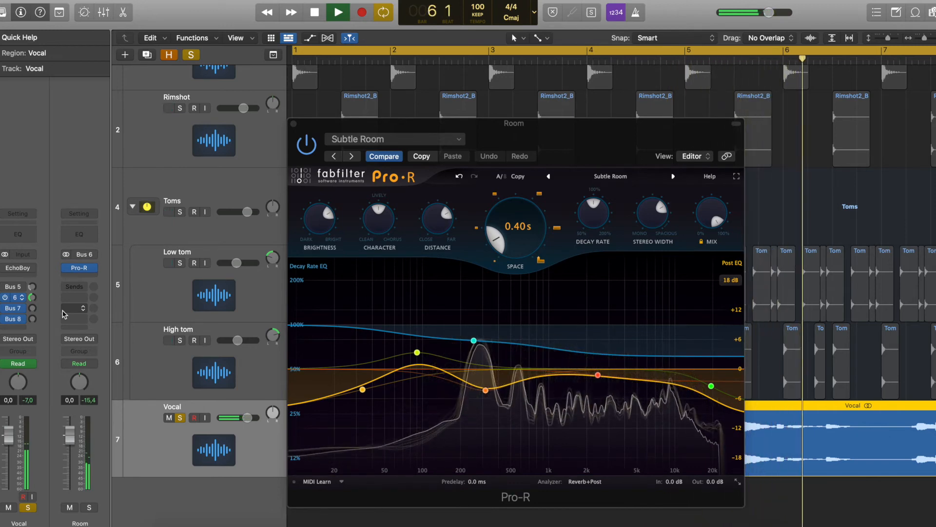
{"action": "key", "text": "space"}
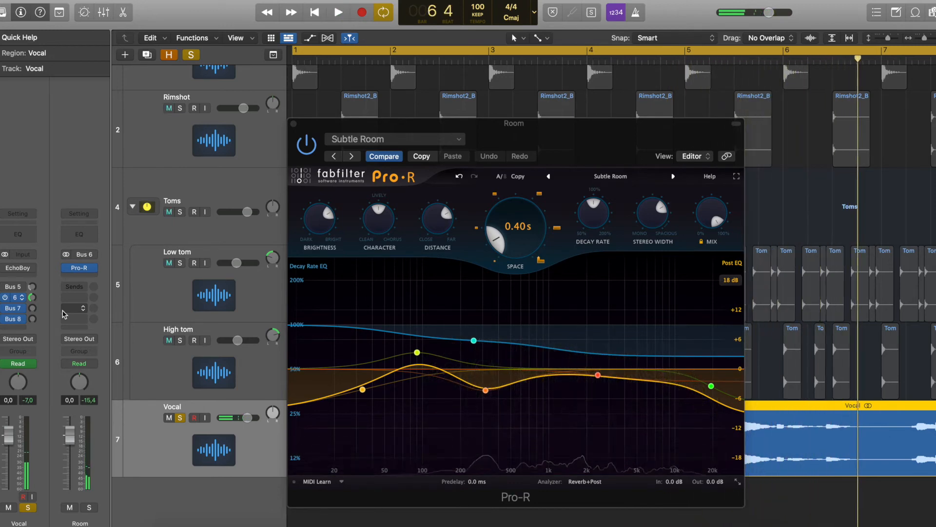
{"action": "key", "text": "Return"}
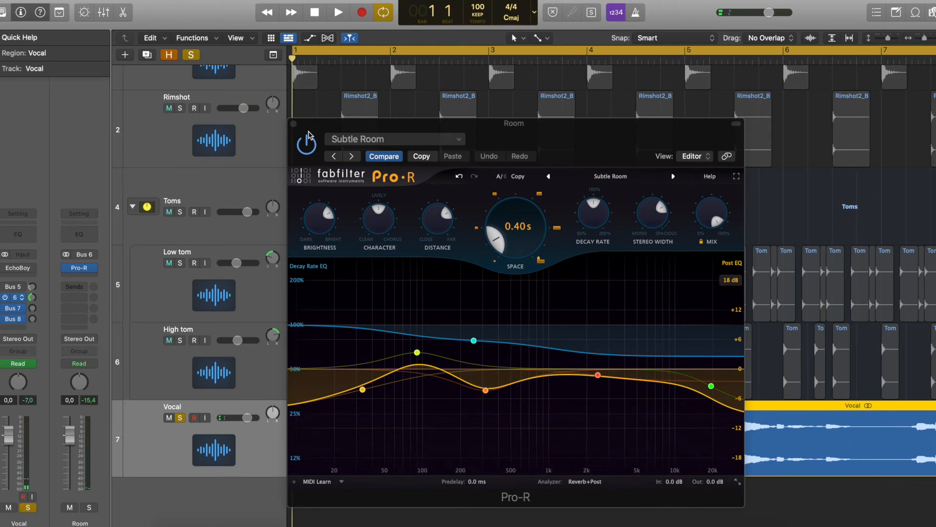
{"action": "left_click", "coordinate": [300, 152]}
{"action": "key", "text": "space"}
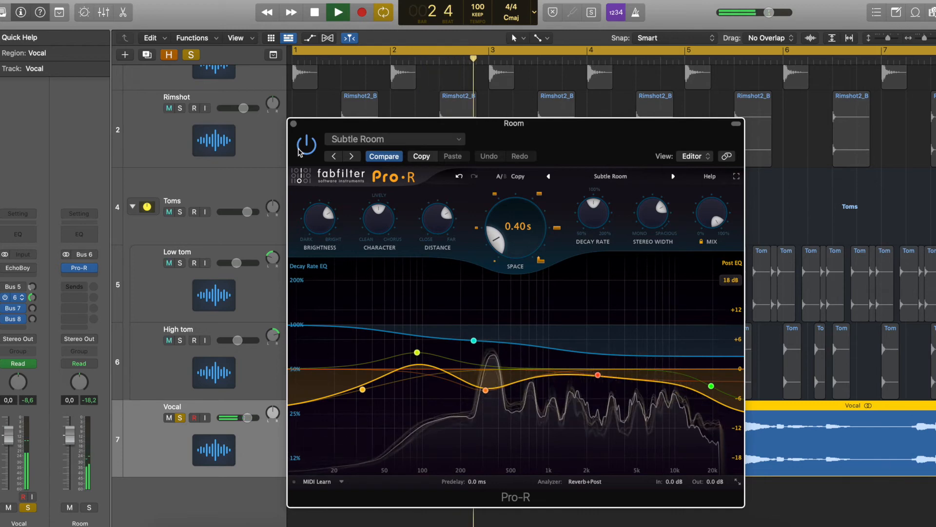
{"action": "key", "text": "space"}
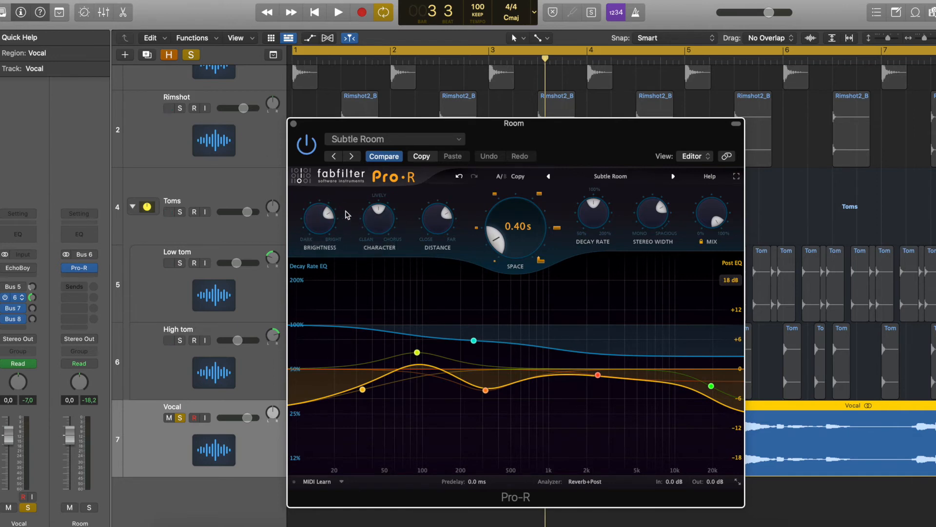
Play the vocal from the start, darken the Pro-R Brightness slightly, and stop playback.
{"action": "mouse_move", "coordinate": [327, 226]}
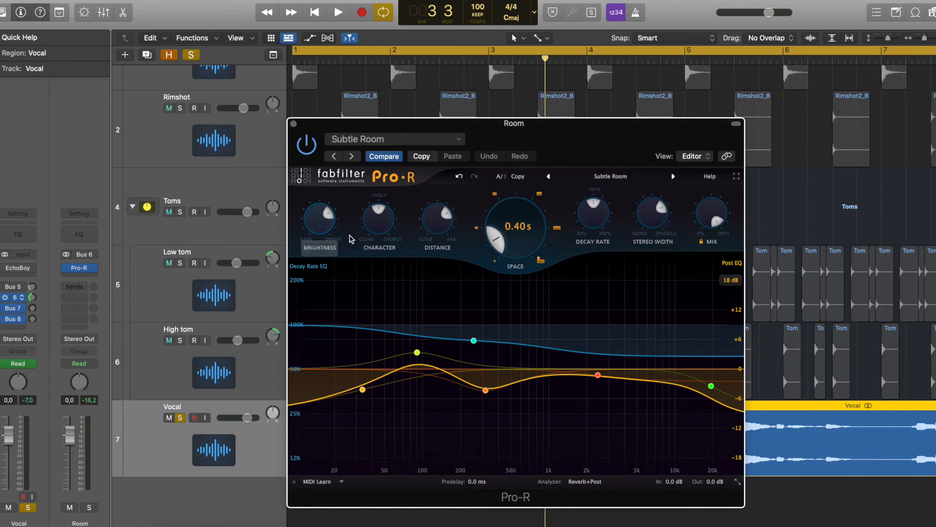
{"action": "key", "text": "Return"}
{"action": "key", "text": "space"}
{"action": "left_click_drag", "start_coordinate": [329, 228], "coordinate": [313, 259]}
{"action": "key", "text": "space"}
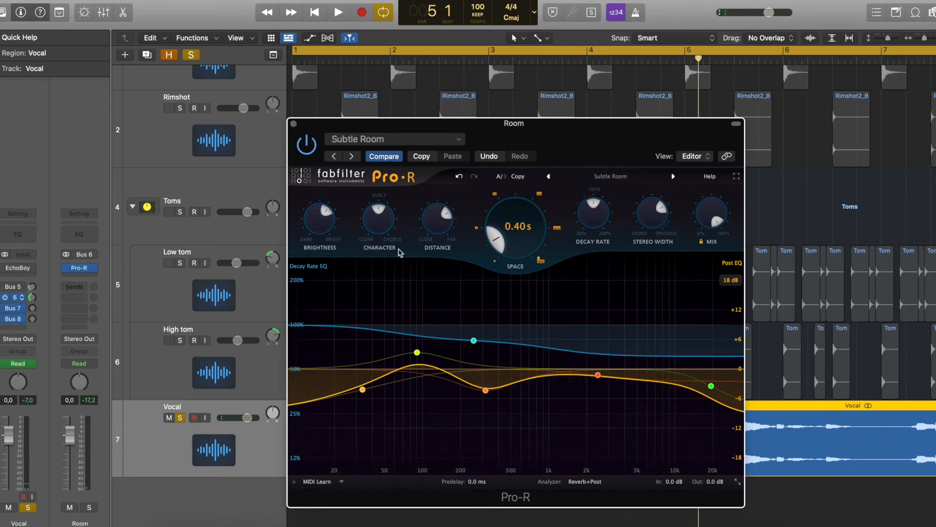
Audition the Pro-R Character at its maximum and at about 80% during playback, and settle it toward the clean side.
{"action": "key", "text": "space"}
{"action": "left_click_drag", "start_coordinate": [379, 222], "coordinate": [371, 153]}
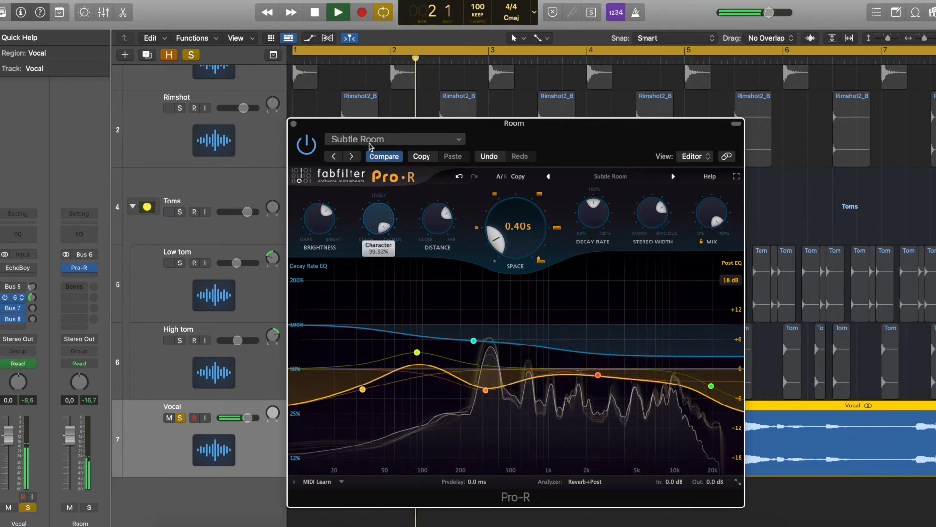
{"action": "left_click_drag", "start_coordinate": [375, 198], "coordinate": [384, 227]}
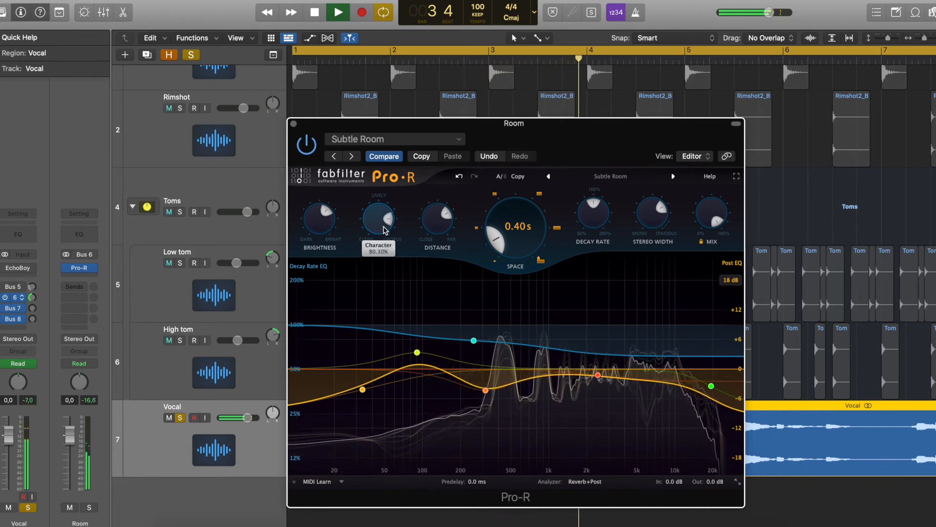
{"action": "key", "text": "space"}
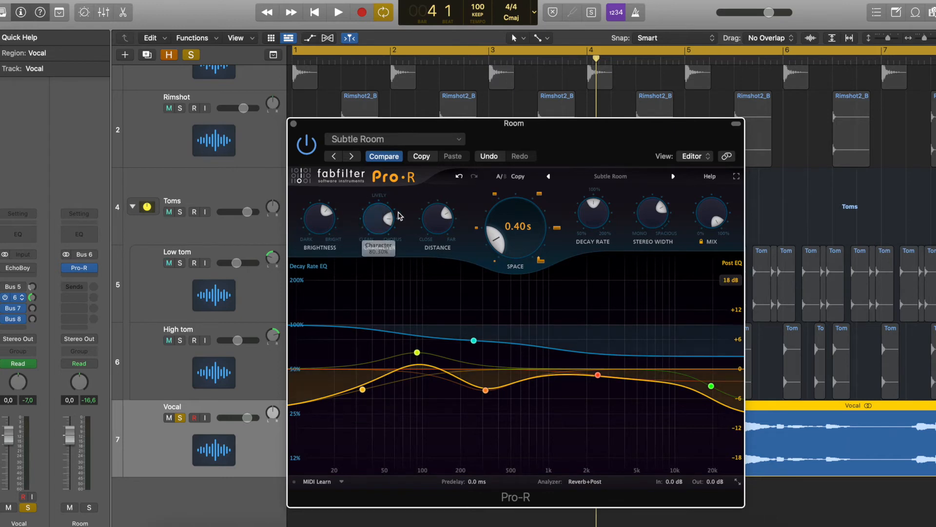
{"action": "left_click_drag", "start_coordinate": [391, 262], "coordinate": [386, 250]}
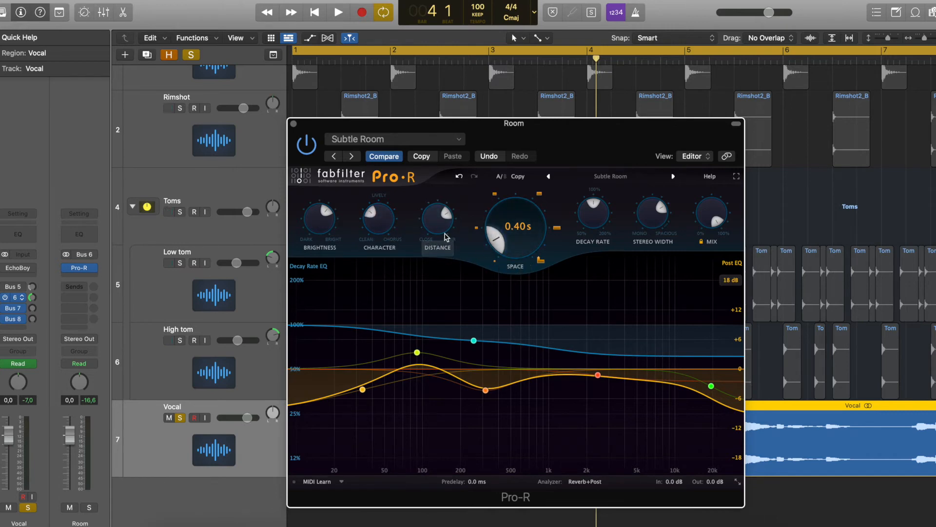
Audition the Pro-R Space at 9.99 s on the playing vocal, settle it at 0.65 s, and stop playback.
{"action": "mouse_move", "coordinate": [443, 235]}
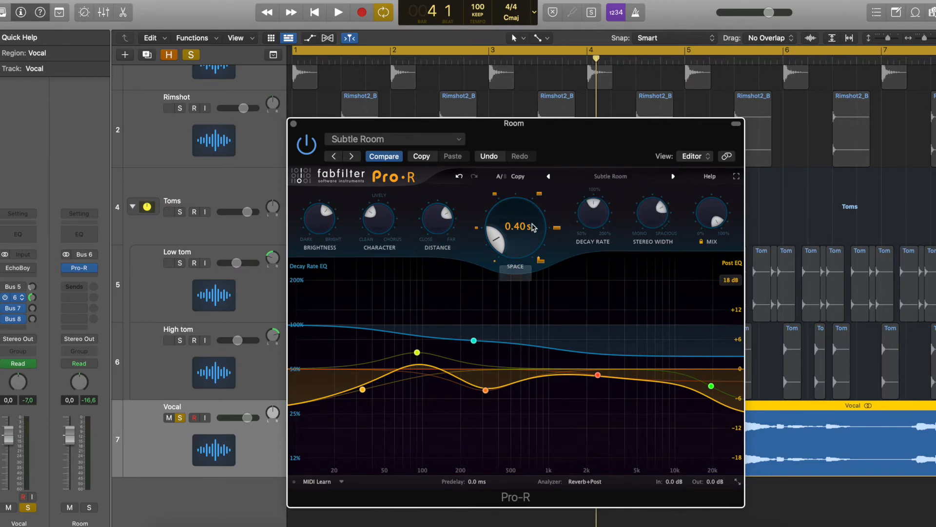
{"action": "mouse_move", "coordinate": [515, 241]}
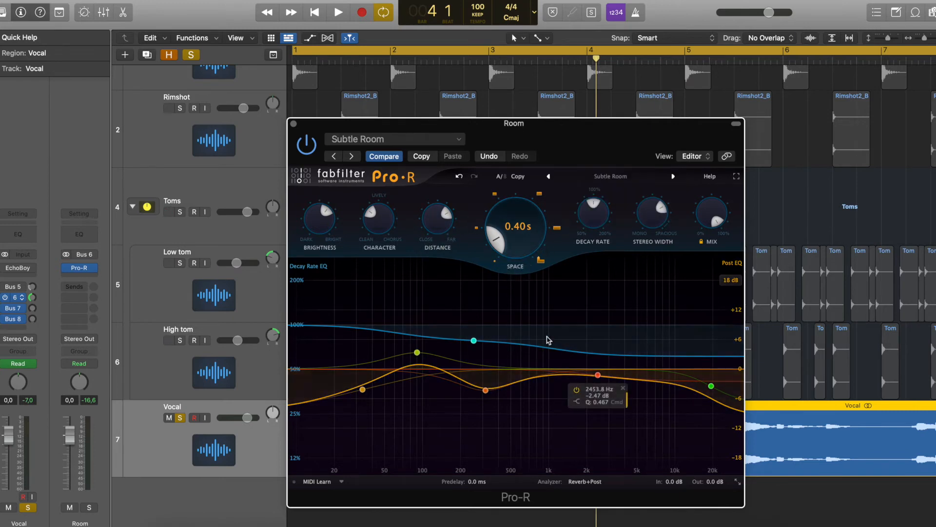
{"action": "left_click_drag", "start_coordinate": [512, 248], "coordinate": [502, 236]}
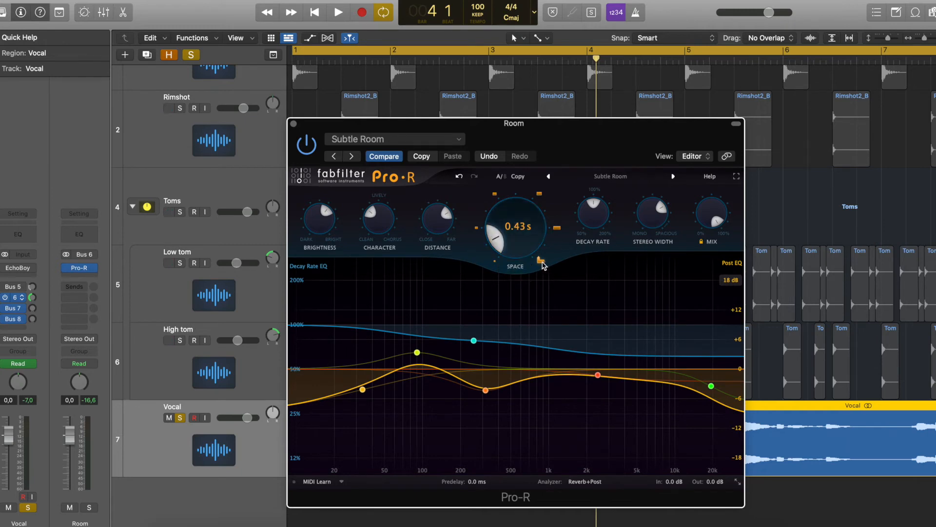
{"action": "key", "text": "space"}
{"action": "left_click_drag", "start_coordinate": [511, 240], "coordinate": [527, 1]}
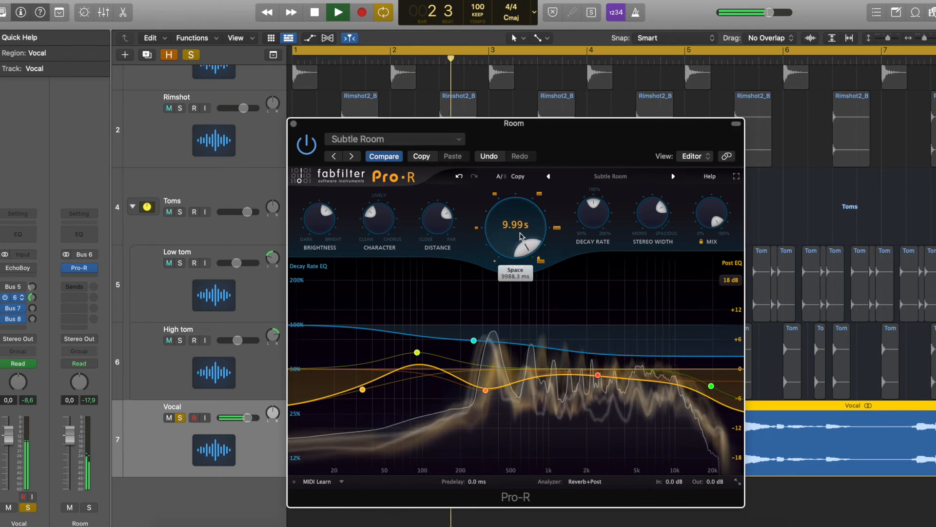
{"action": "mouse_move", "coordinate": [521, 236]}
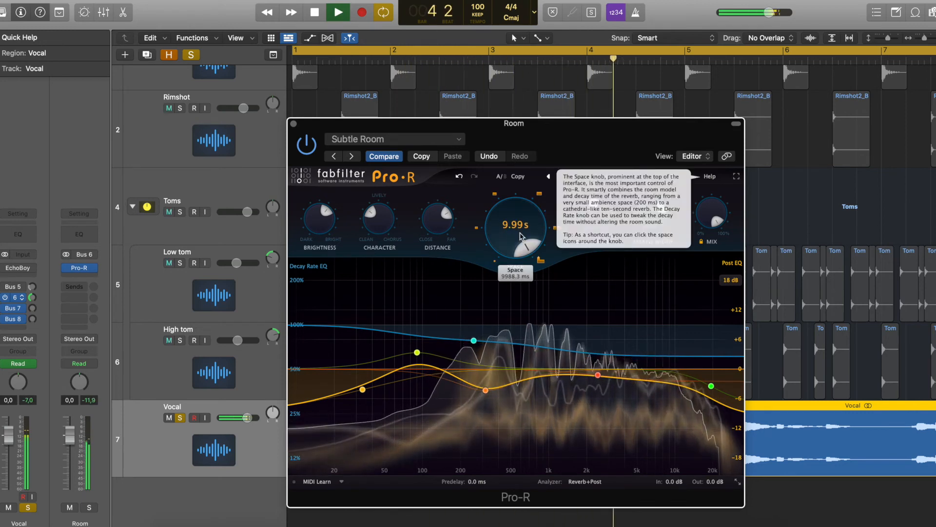
{"action": "left_click_drag", "start_coordinate": [515, 215], "coordinate": [504, 231]}
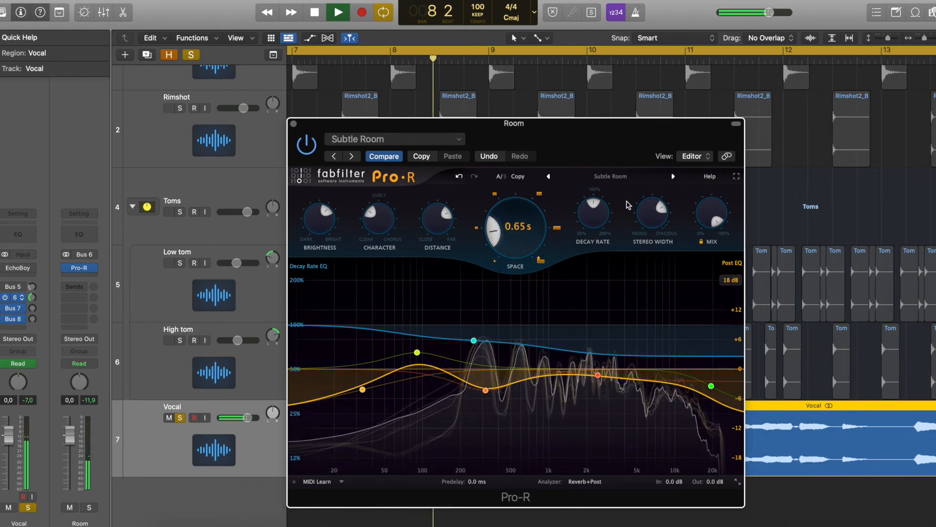
{"action": "key", "text": "space"}
Audition the Pro-R Decay Rate at 200% on the vocal from the start, settle it at 113%, and stop playback.
{"action": "key", "text": "Return"}
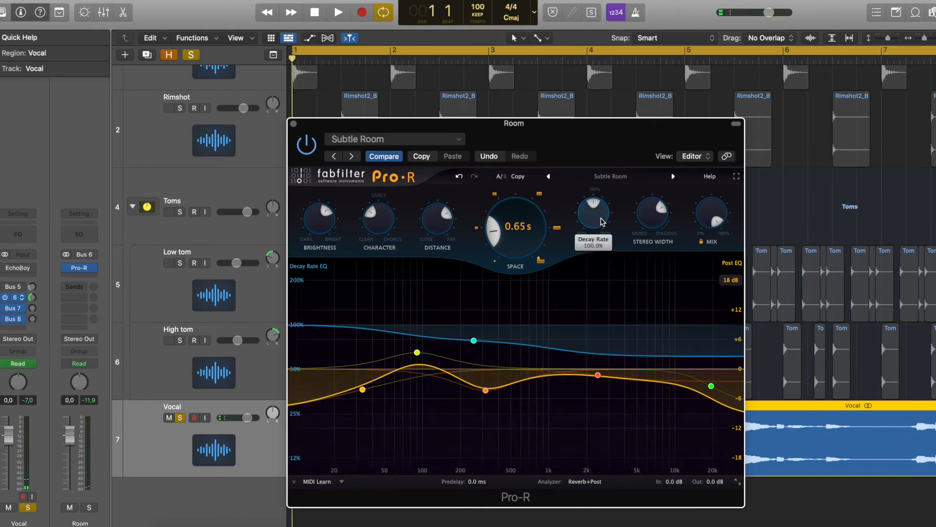
{"action": "mouse_move", "coordinate": [603, 222]}
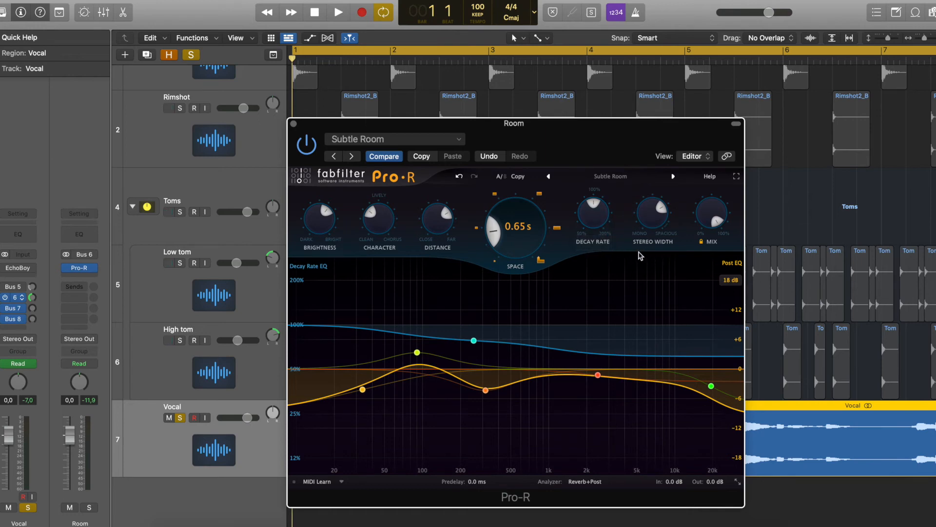
{"action": "key", "text": "space"}
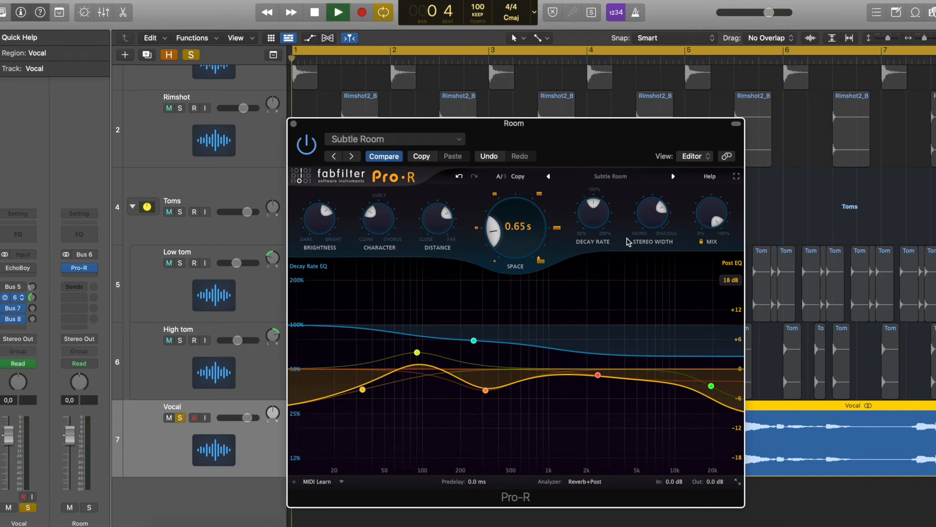
{"action": "scroll", "coordinate": [600, 219], "scroll_direction": "up", "scroll_amount": 5}
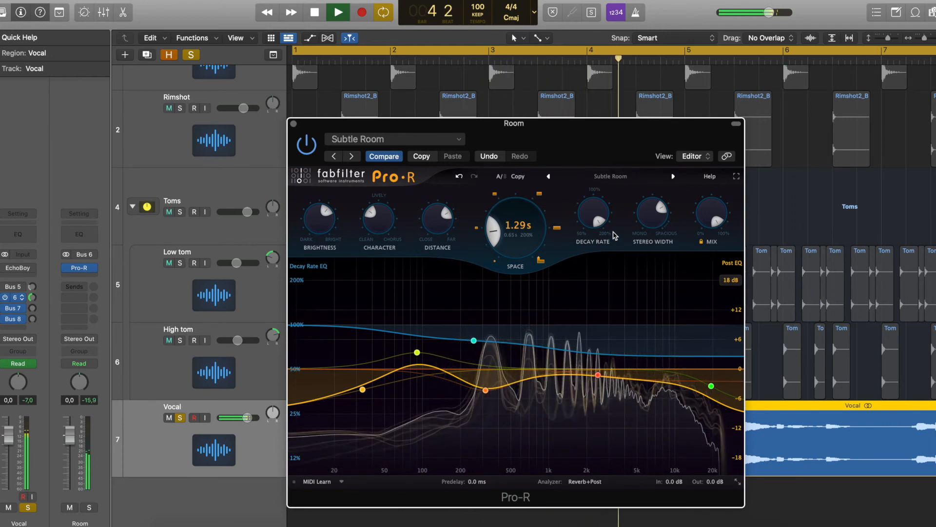
{"action": "left_click_drag", "start_coordinate": [615, 236], "coordinate": [583, 328]}
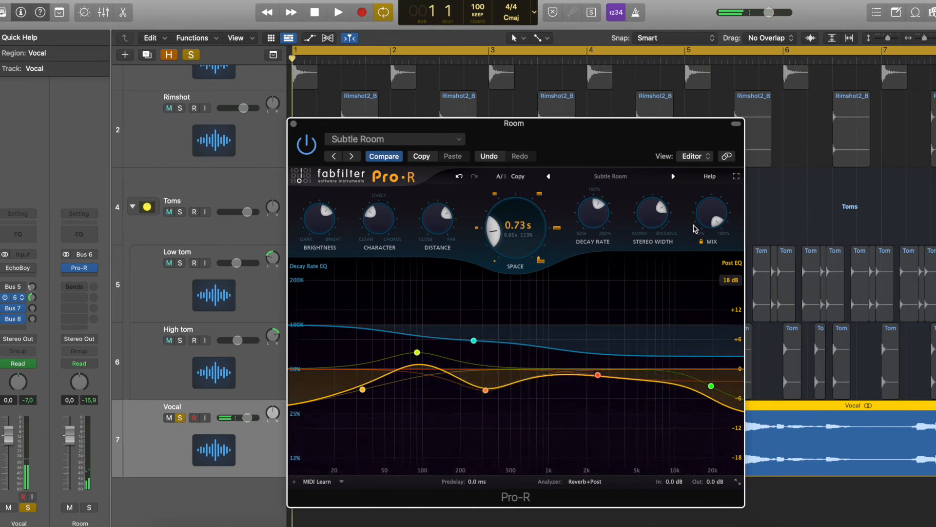
Audition the Pro-R Stereo Width at its maximum and at 0% on the playing vocal, and widen it again.
{"action": "left_click_drag", "start_coordinate": [653, 215], "coordinate": [664, 201]}
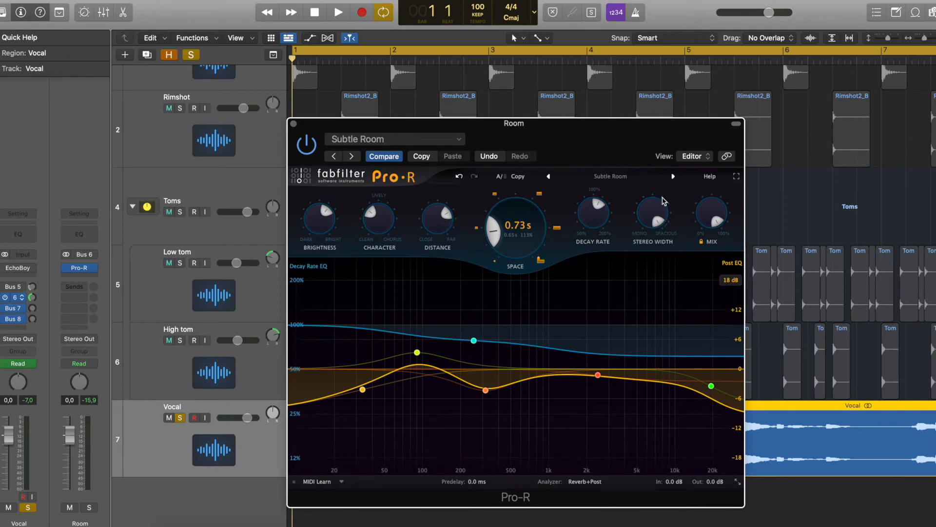
{"action": "key", "text": "space"}
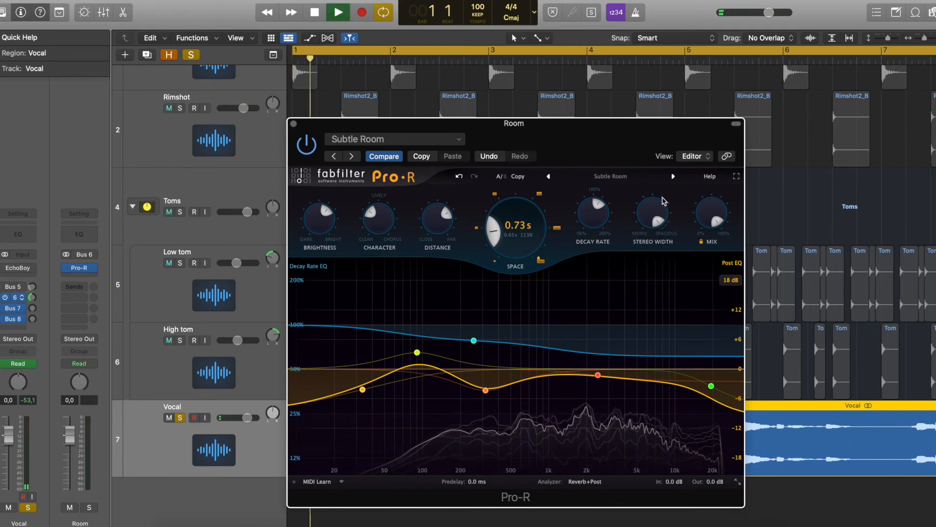
{"action": "mouse_move", "coordinate": [651, 213]}
{"action": "left_click_drag", "start_coordinate": [652, 213], "coordinate": [652, 332]}
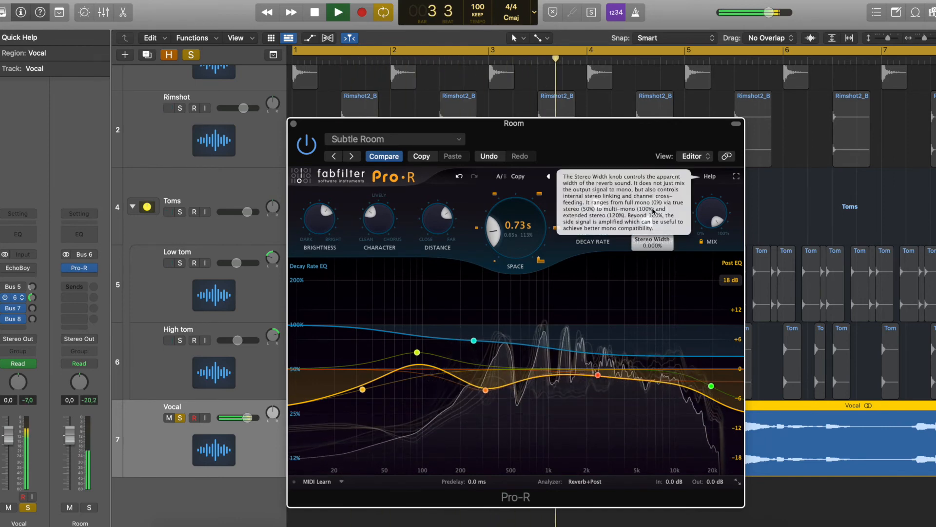
{"action": "left_click_drag", "start_coordinate": [659, 207], "coordinate": [659, 88]}
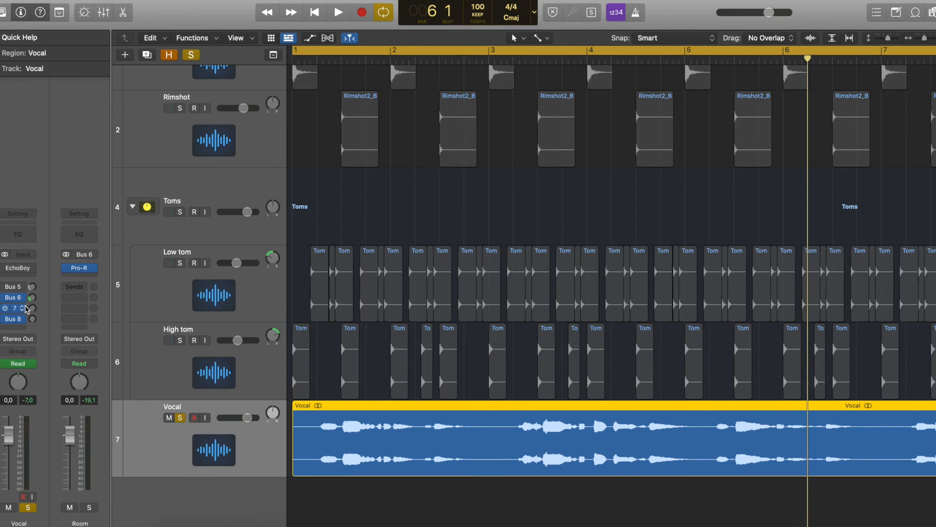
Open Little Plate on the Vocal's Bus 7 aux channel and play the vocal from the start.
{"action": "left_click", "coordinate": [15, 309]}
{"action": "left_click", "coordinate": [18, 313]}
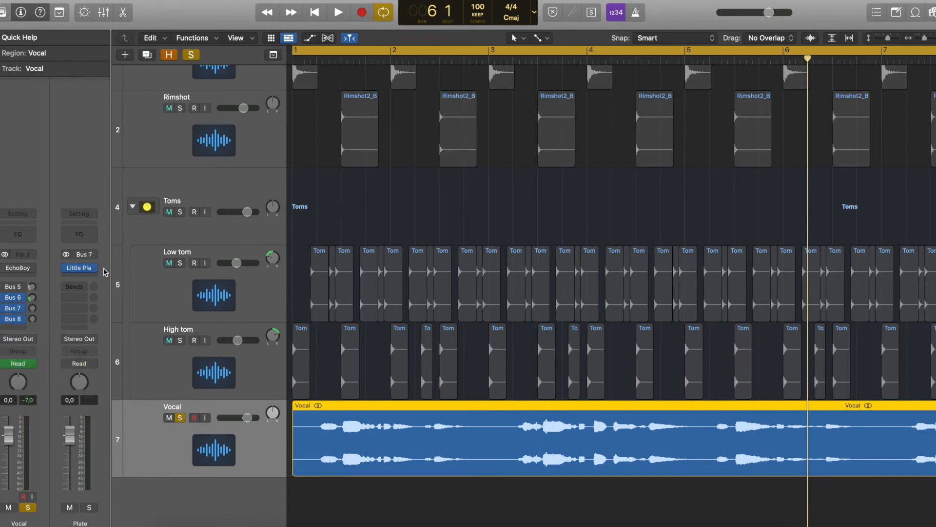
{"action": "key", "text": "Return"}
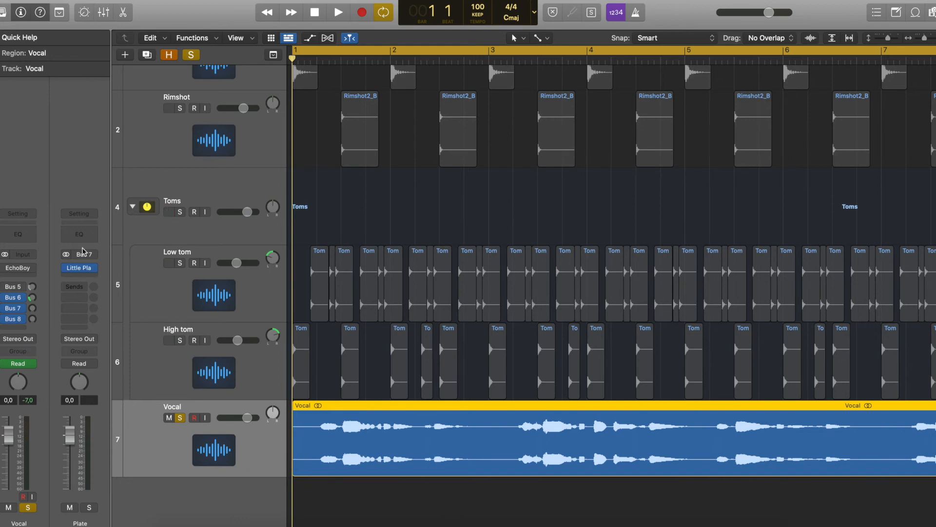
{"action": "left_click", "coordinate": [78, 268]}
{"action": "key", "text": "space"}
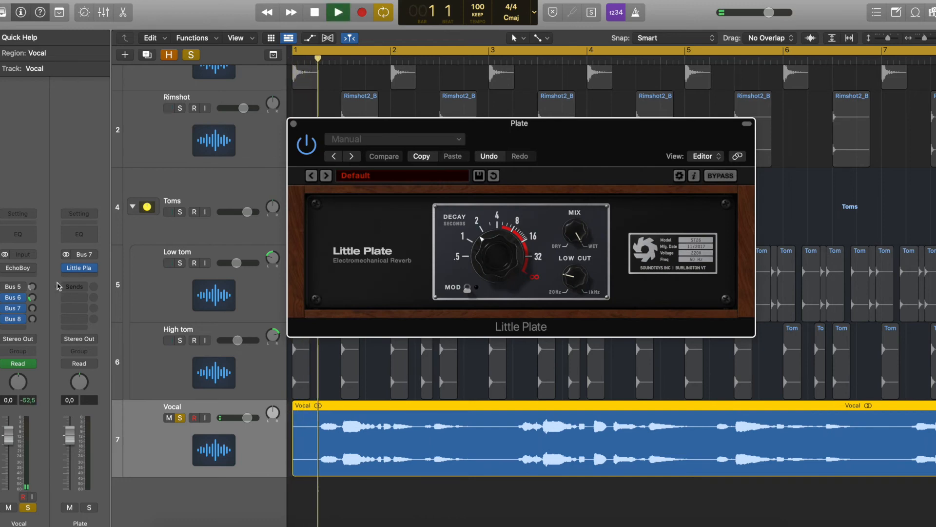
Raise the Vocal's Bus 7 send to hear the plate reverb, settle it at a lower level, and stop playback.
{"action": "left_click_drag", "start_coordinate": [32, 308], "coordinate": [32, 289]}
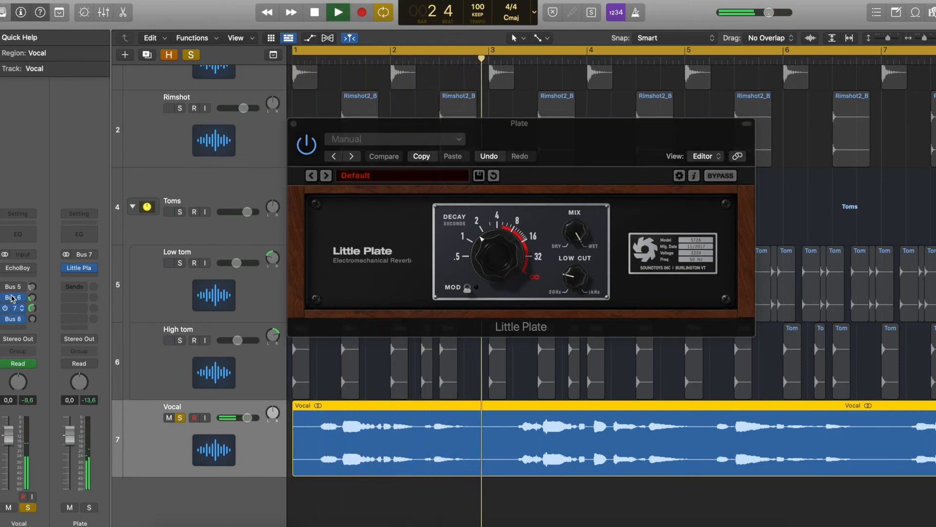
{"action": "left_click_drag", "start_coordinate": [32, 308], "coordinate": [33, 304]}
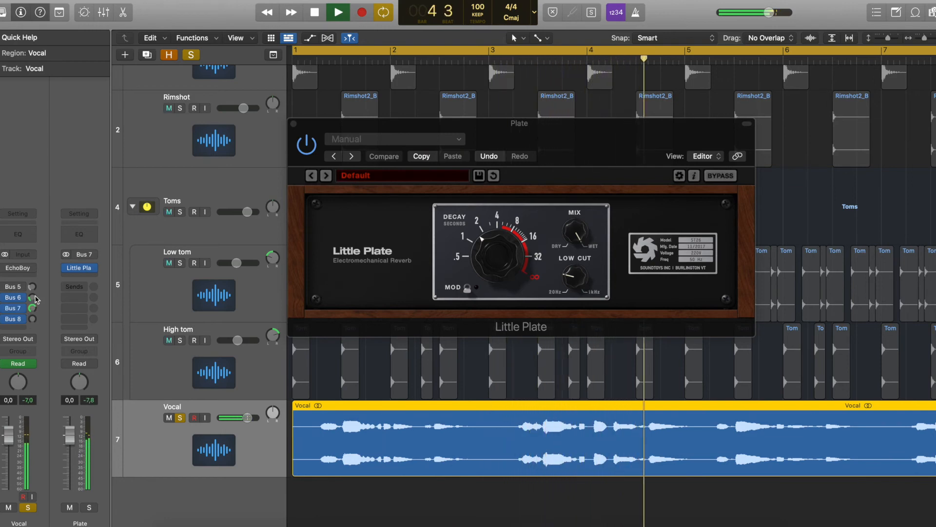
{"action": "left_click_drag", "start_coordinate": [32, 307], "coordinate": [45, 360]}
{"action": "key", "text": "space"}
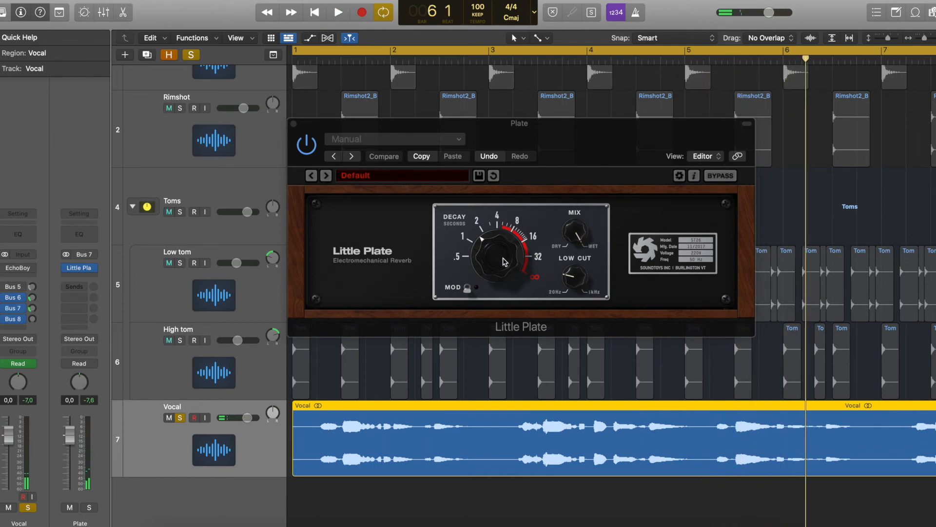
Audition the Little Plate Decay at about 4 s and 32 s, settle it at about 2 s, and stop playback.
{"action": "left_click_drag", "start_coordinate": [490, 269], "coordinate": [488, 244]}
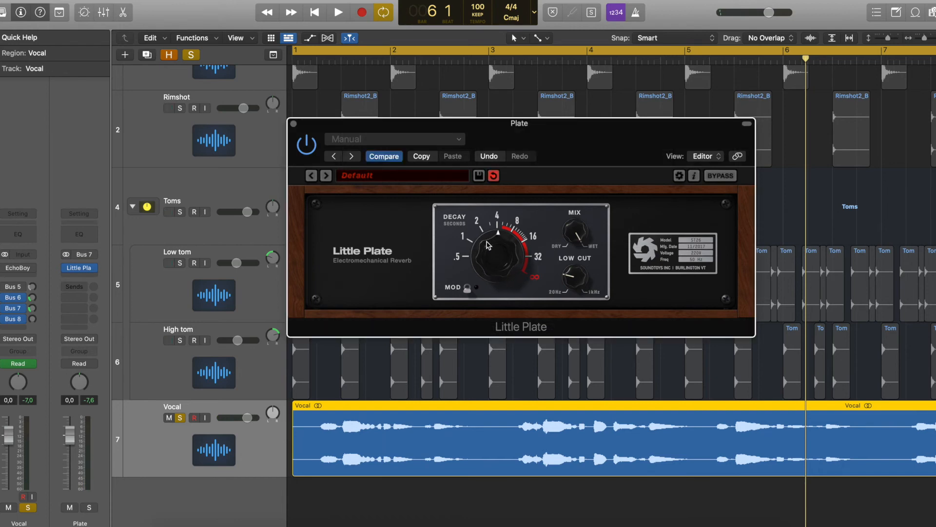
{"action": "key", "text": "space"}
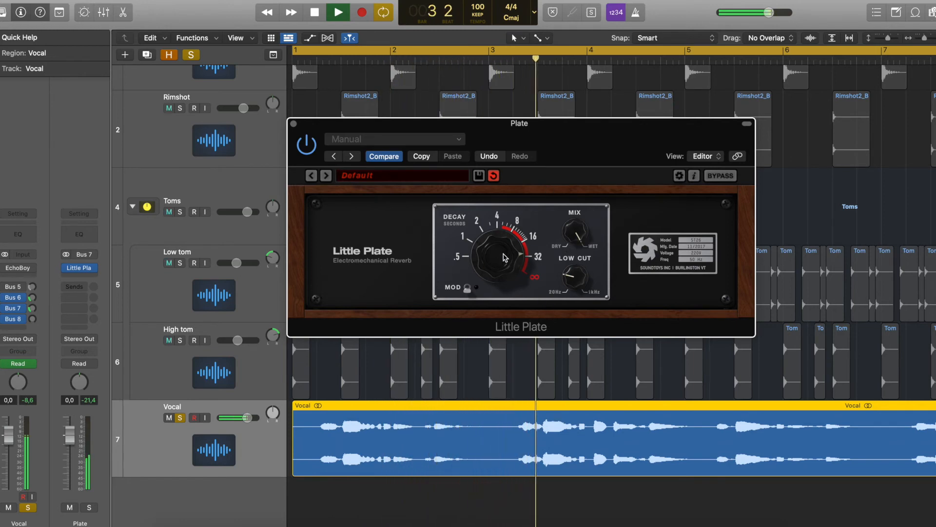
{"action": "left_click_drag", "start_coordinate": [504, 257], "coordinate": [496, 310]}
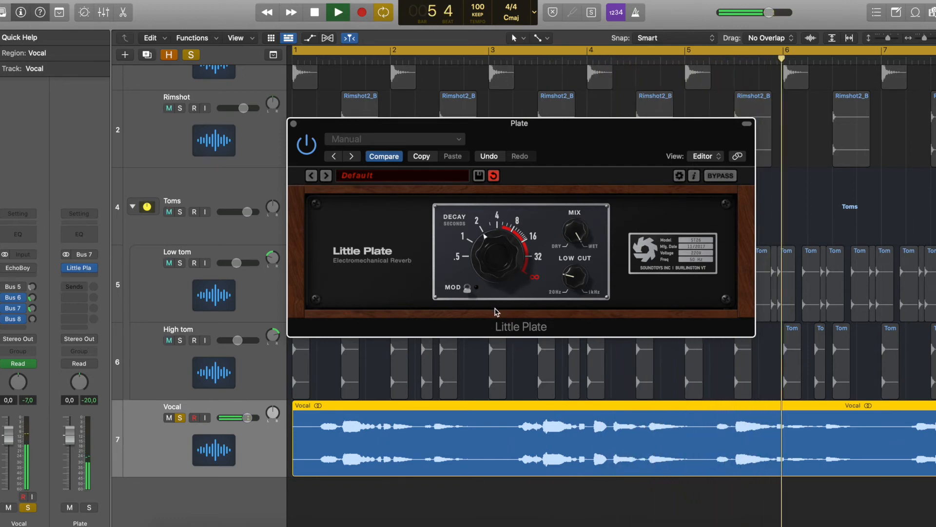
{"action": "key", "text": "space"}
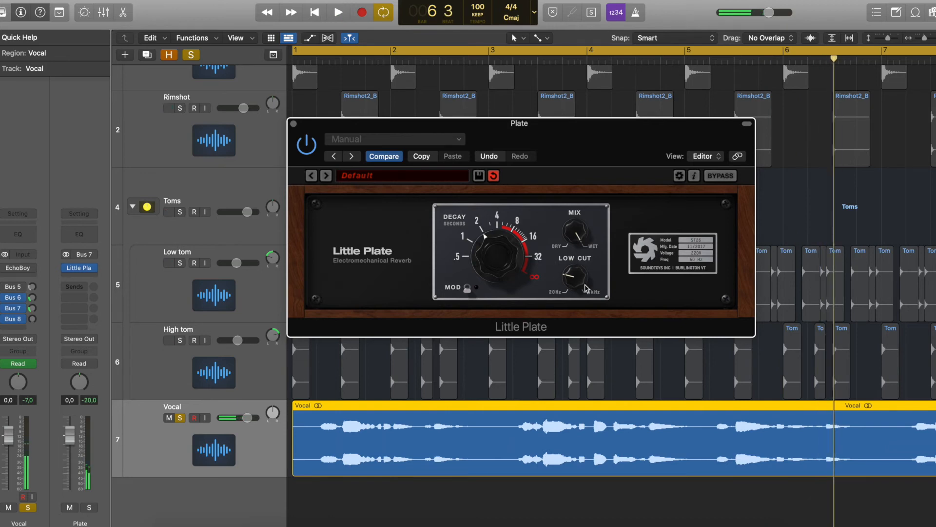
Raise the Little Plate Low Cut slightly and audition it on the vocal from the start.
{"action": "left_click_drag", "start_coordinate": [576, 283], "coordinate": [602, 253]}
{"action": "left_click_drag", "start_coordinate": [637, 211], "coordinate": [584, 243]}
{"action": "left_click_drag", "start_coordinate": [564, 279], "coordinate": [564, 256]}
{"action": "key", "text": "space"}
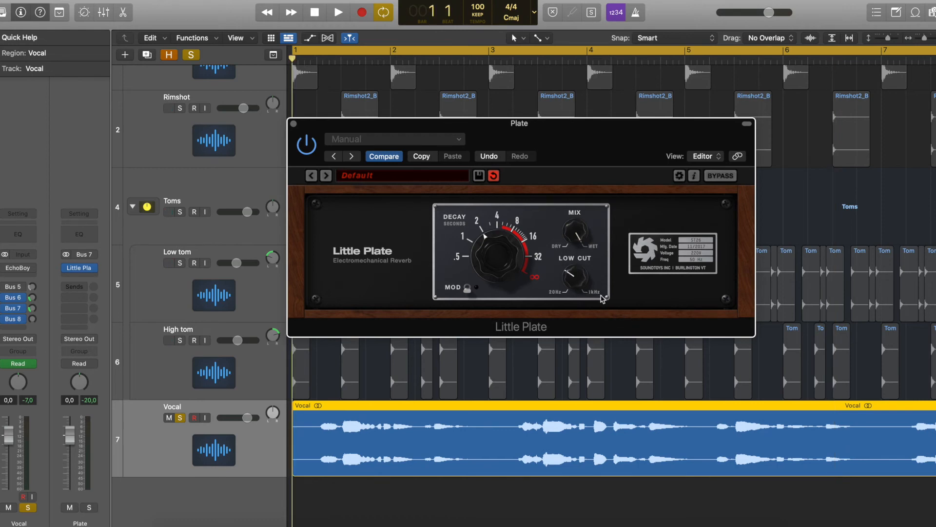
{"action": "key", "text": "space"}
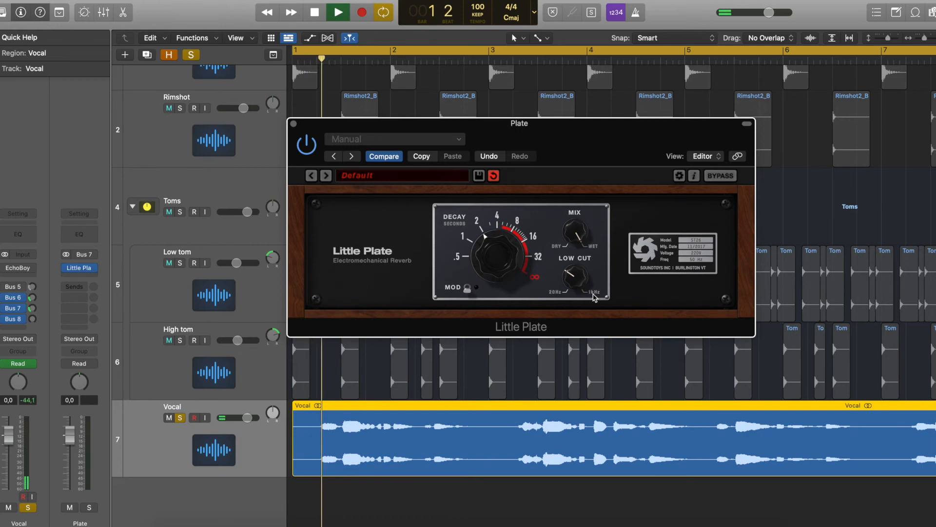
{"action": "left_click_drag", "start_coordinate": [593, 295], "coordinate": [583, 256]}
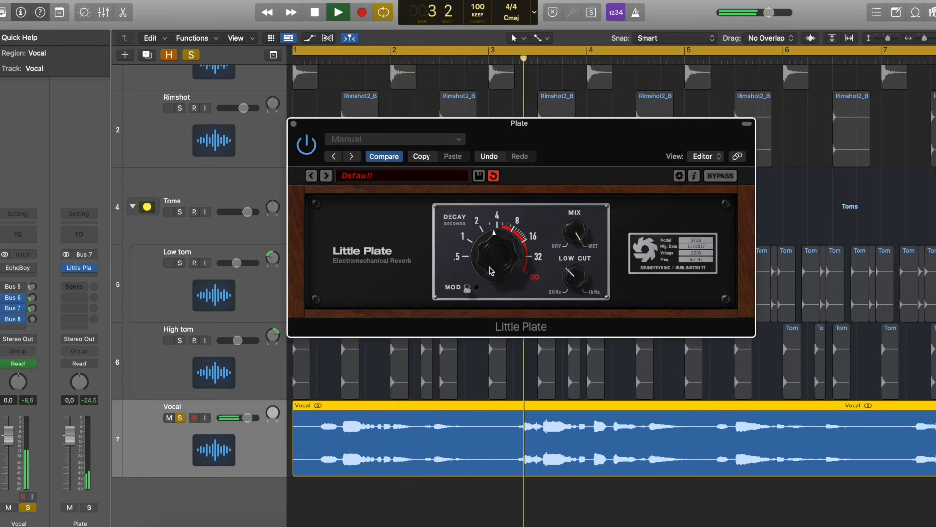
Audition the Little Plate Decay near infinity on the vocal from the start, and close the plug-in window.
{"action": "key", "text": "space"}
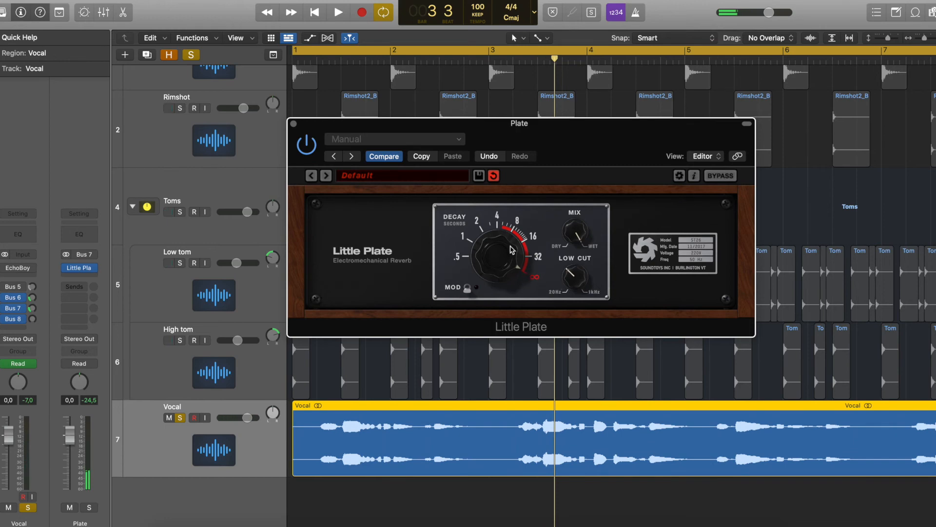
{"action": "key", "text": "Return"}
{"action": "key", "text": "space"}
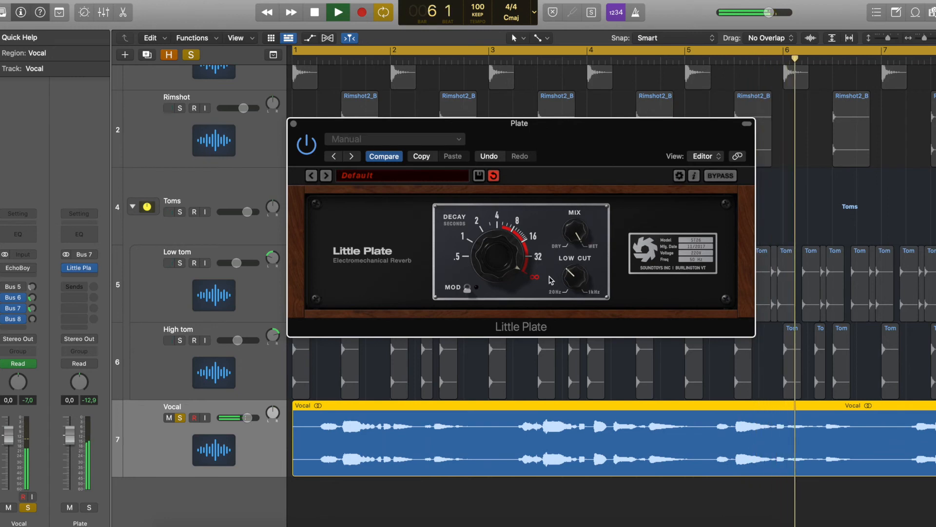
{"action": "key", "text": "space"}
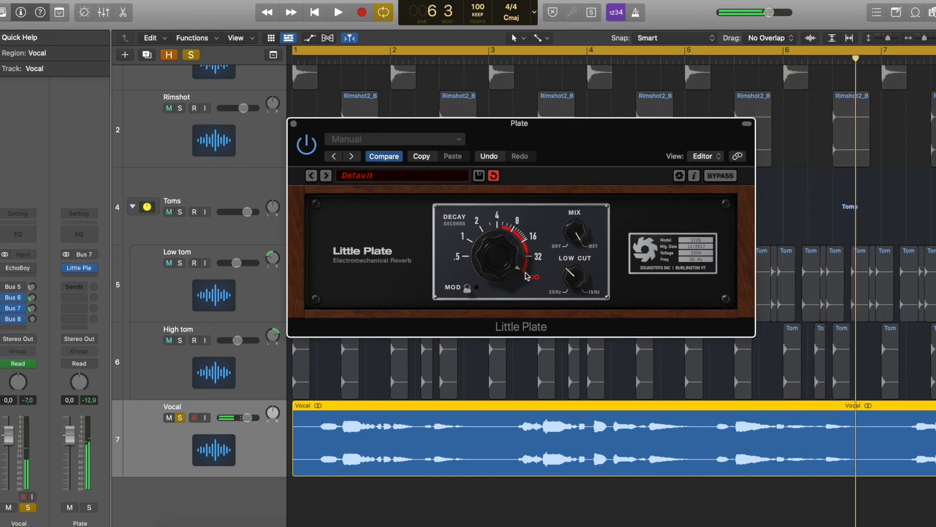
{"action": "left_click", "coordinate": [485, 236]}
{"action": "left_click", "coordinate": [294, 124]}
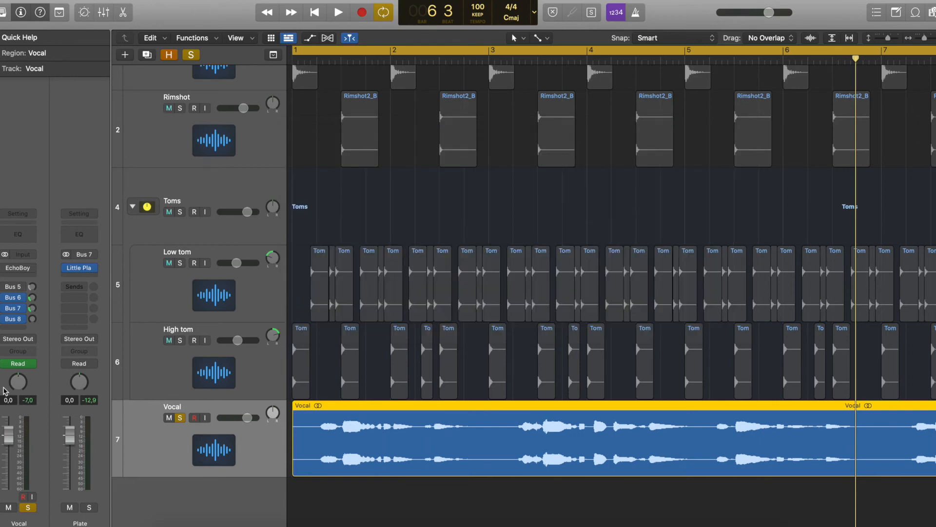
Raise the Vocal's Bus 8 send and open ValhallaVintageVerb on its aux channel, keeping the Concert Hall mode.
{"action": "left_click", "coordinate": [13, 319]}
{"action": "left_click", "coordinate": [14, 320]}
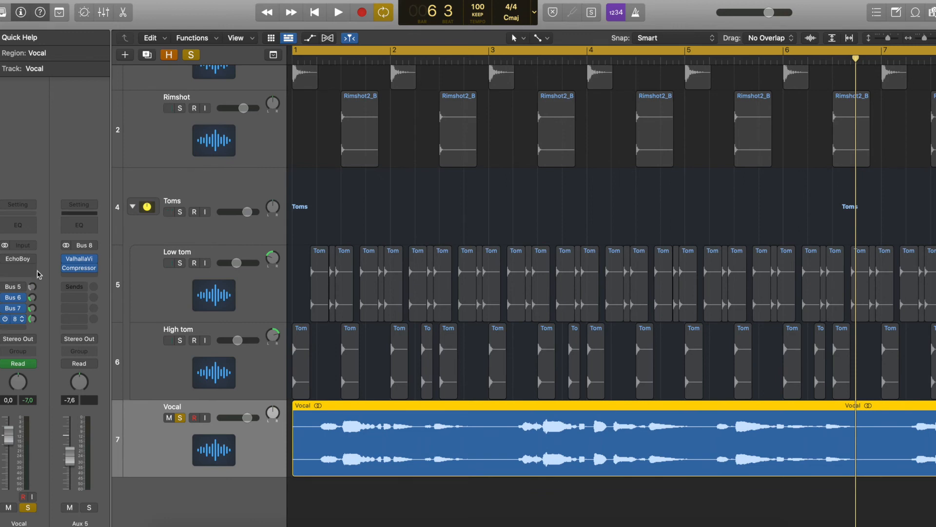
{"action": "left_click", "coordinate": [81, 262]}
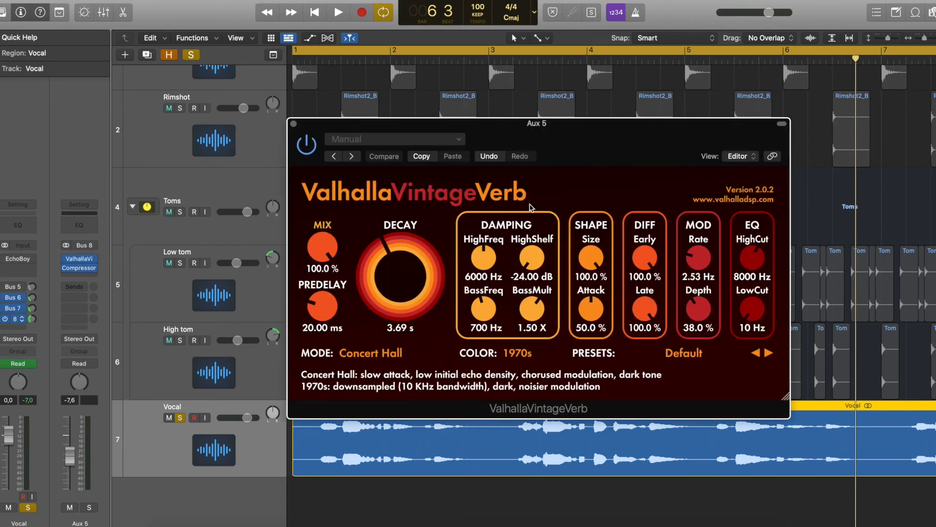
{"action": "left_click", "coordinate": [384, 353]}
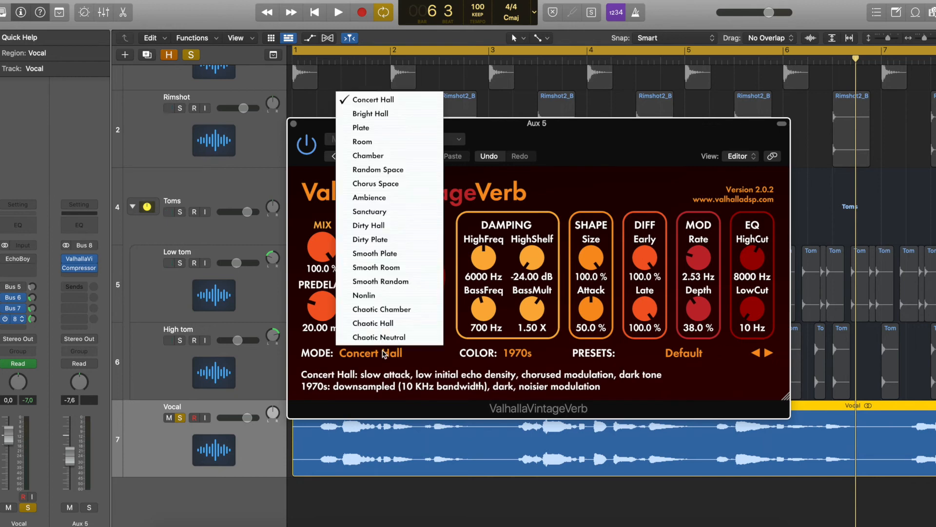
{"action": "left_click", "coordinate": [369, 101]}
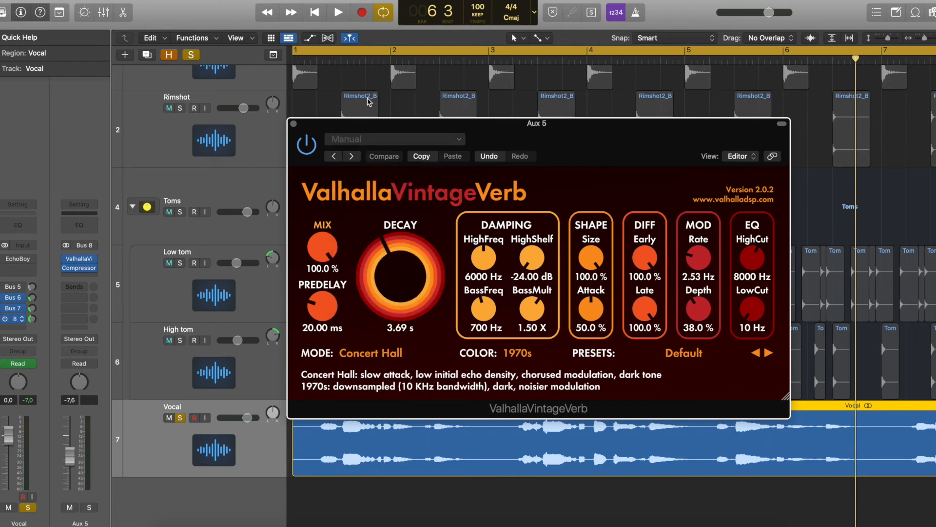
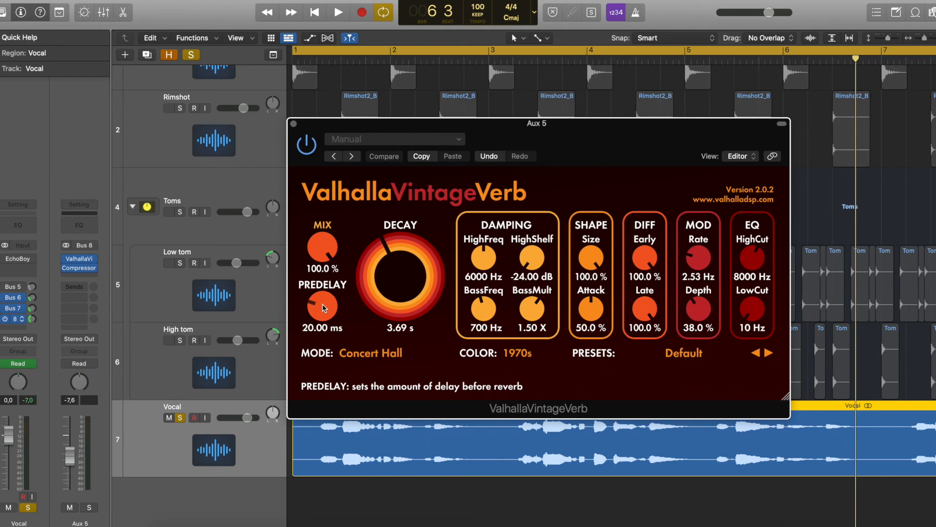
Return the playhead to the start and raise the ValhallaVintageVerb Predelay to 265.19 ms.
{"action": "left_click_drag", "start_coordinate": [322, 307], "coordinate": [319, 265]}
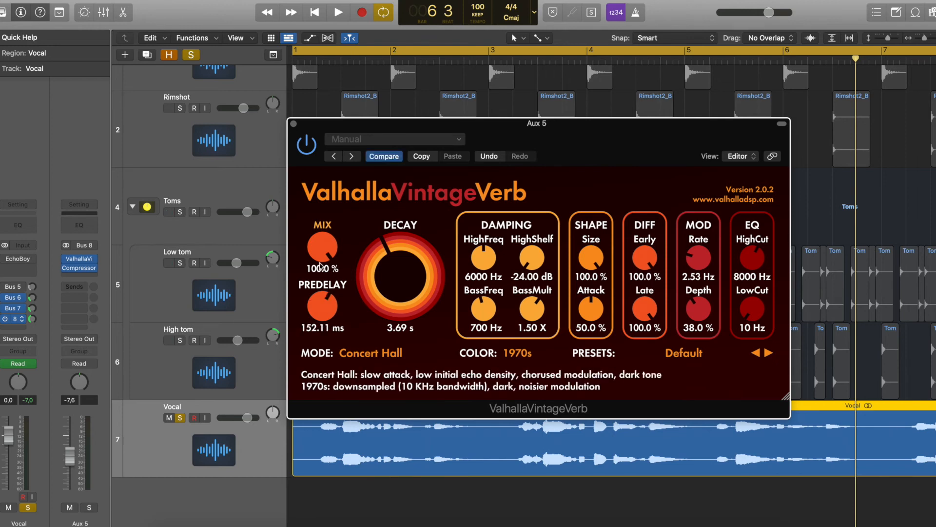
{"action": "key", "text": "Return"}
{"action": "left_click_drag", "start_coordinate": [321, 306], "coordinate": [340, 393]}
{"action": "left_click_drag", "start_coordinate": [318, 317], "coordinate": [332, 222]}
Play the vocal with the Predelay lowered to 249.29 ms, and bypass its Bus 6 and Bus 7 sends.
{"action": "key", "text": "space"}
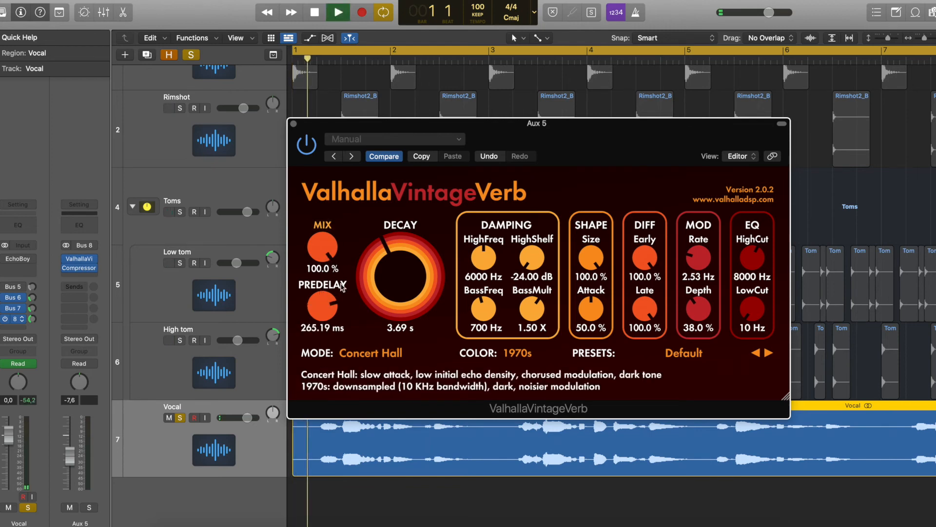
{"action": "left_click_drag", "start_coordinate": [322, 299], "coordinate": [322, 301]}
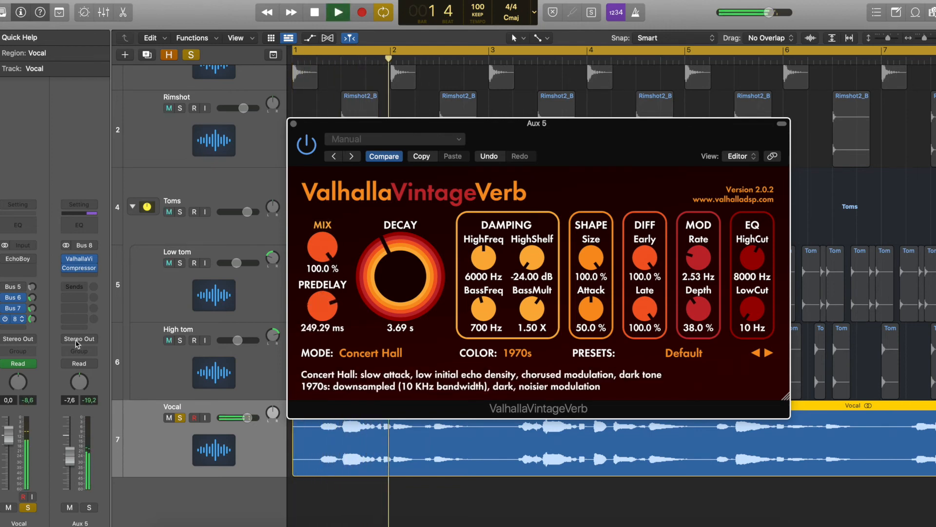
{"action": "left_click", "coordinate": [5, 308]}
{"action": "left_click", "coordinate": [5, 298]}
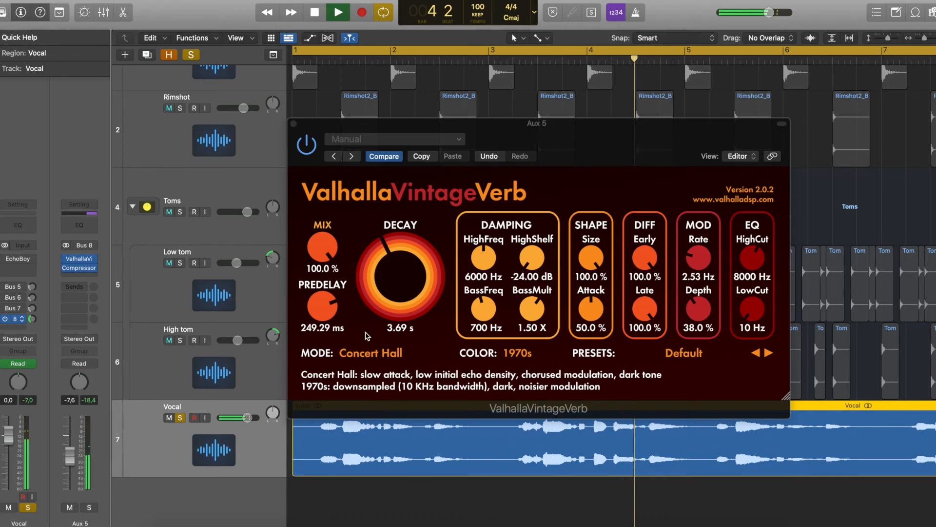
Lower the ValhallaVintageVerb Predelay to 11.37 ms and audition the vocal from the start.
{"action": "key", "text": "space"}
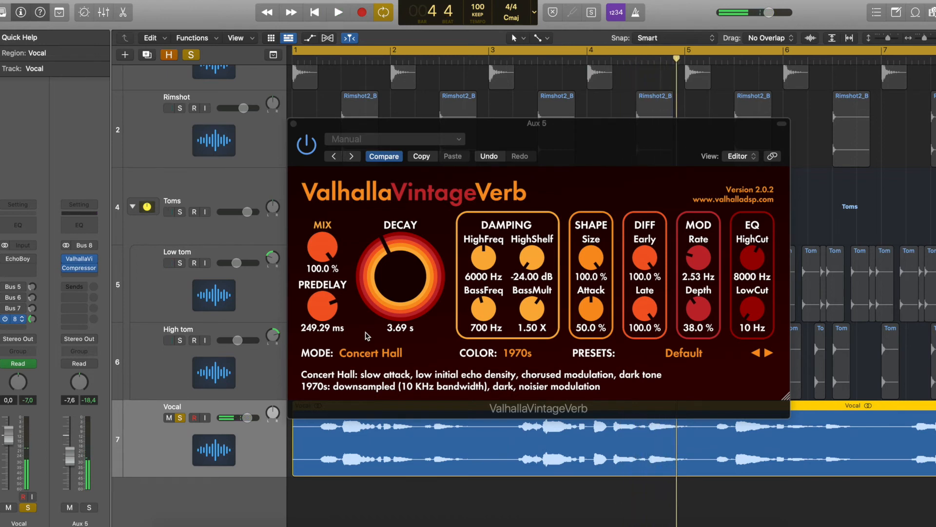
{"action": "mouse_move", "coordinate": [323, 303]}
{"action": "left_mouse_down"}
{"action": "mouse_move", "coordinate": [322, 353]}
{"action": "mouse_move", "coordinate": [323, 295]}
{"action": "left_mouse_up"}
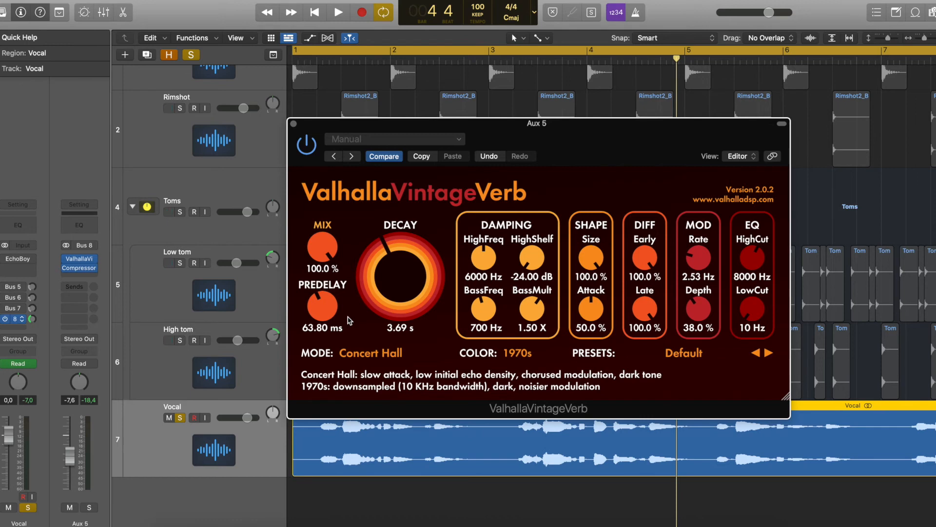
{"action": "left_click_drag", "start_coordinate": [323, 308], "coordinate": [321, 339]}
{"action": "key", "text": "Return"}
{"action": "key", "text": "space"}
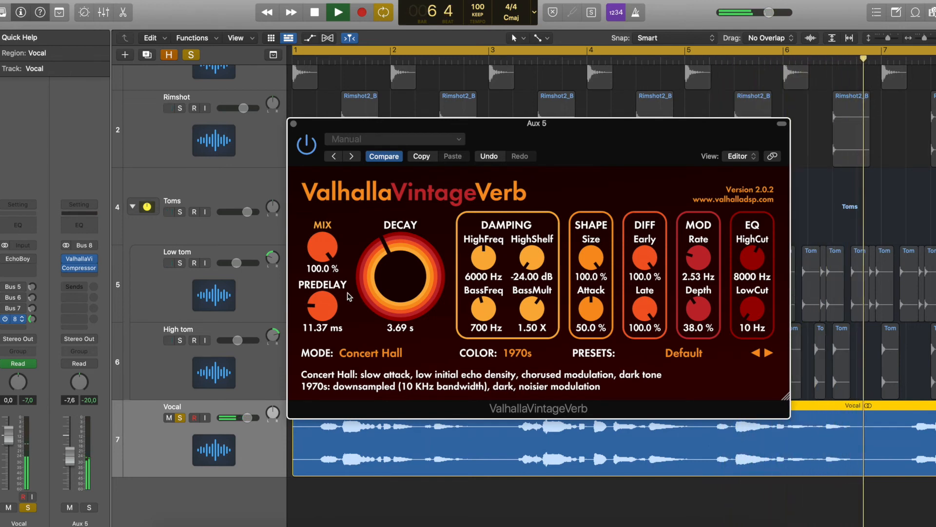
{"action": "key", "text": "space"}
Audition the vocal with the ValhallaVintageVerb Decay raised to 32.22 s.
{"action": "left_click_drag", "start_coordinate": [402, 294], "coordinate": [404, 239]}
{"action": "key", "text": "space"}
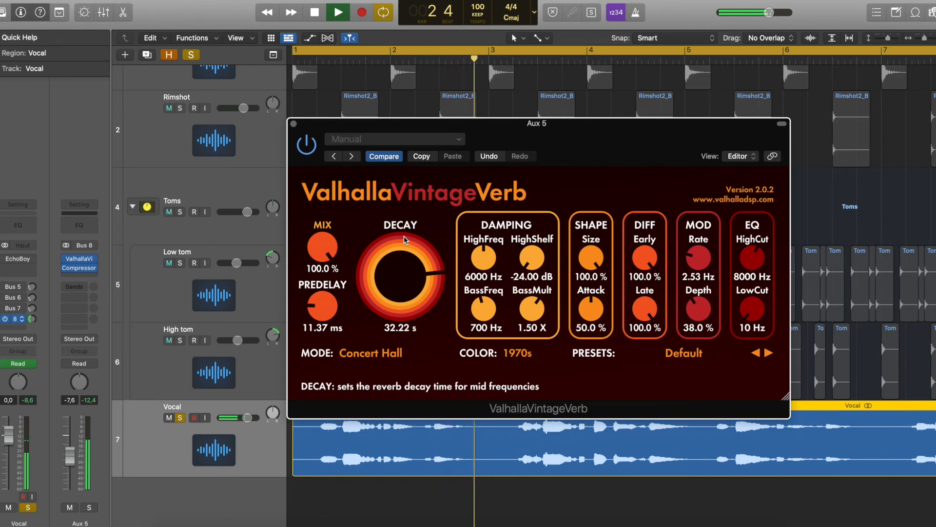
{"action": "key", "text": "space"}
Audition the vocal with the ValhallaVintageVerb Decay at 0.42 s, and raise the Decay to 6.17 s during playback.
{"action": "left_click_drag", "start_coordinate": [404, 237], "coordinate": [374, 341]}
{"action": "key", "text": "space"}
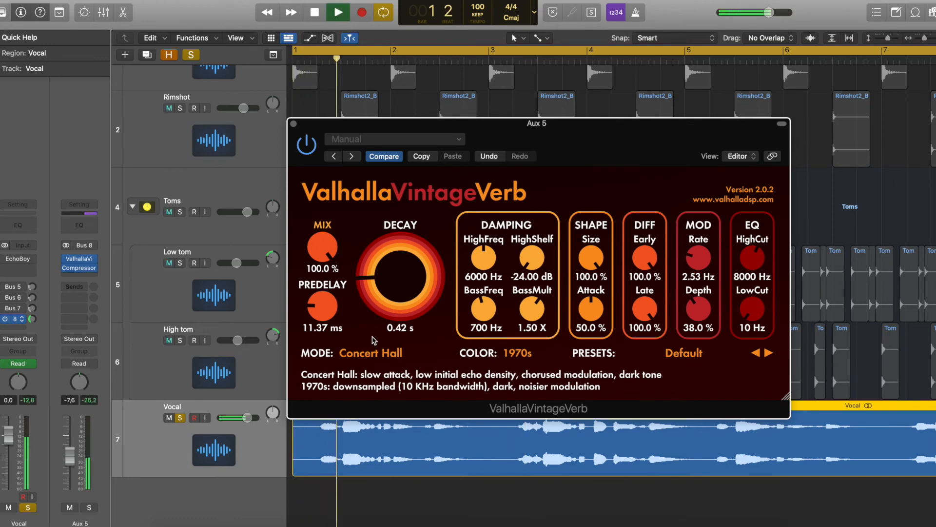
{"action": "left_click_drag", "start_coordinate": [399, 302], "coordinate": [382, 266]}
{"action": "key", "text": "space"}
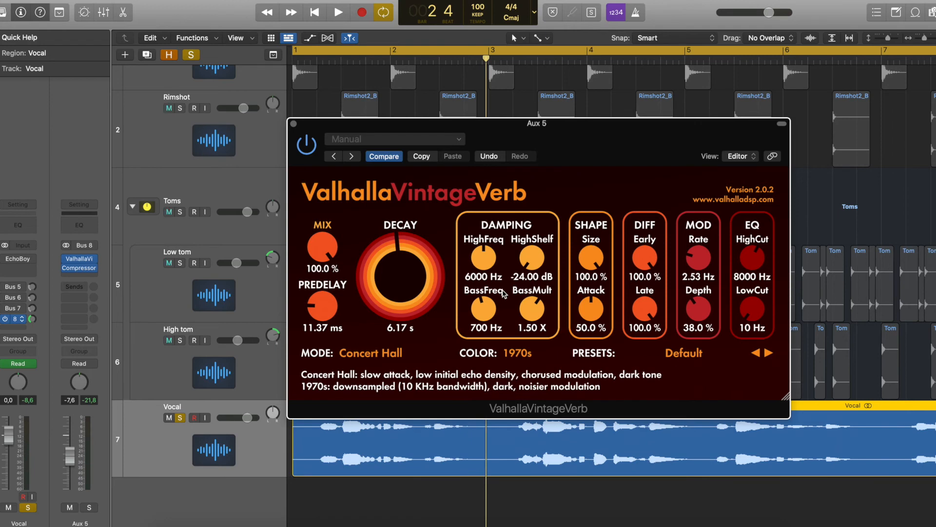
Open the Compressor on the Aux 5 reverb channel and check its Side Chain source, keeping Vocal (Audio 3).
{"action": "left_click_drag", "start_coordinate": [569, 148], "coordinate": [605, 142]}
{"action": "mouse_move", "coordinate": [65, 260]}
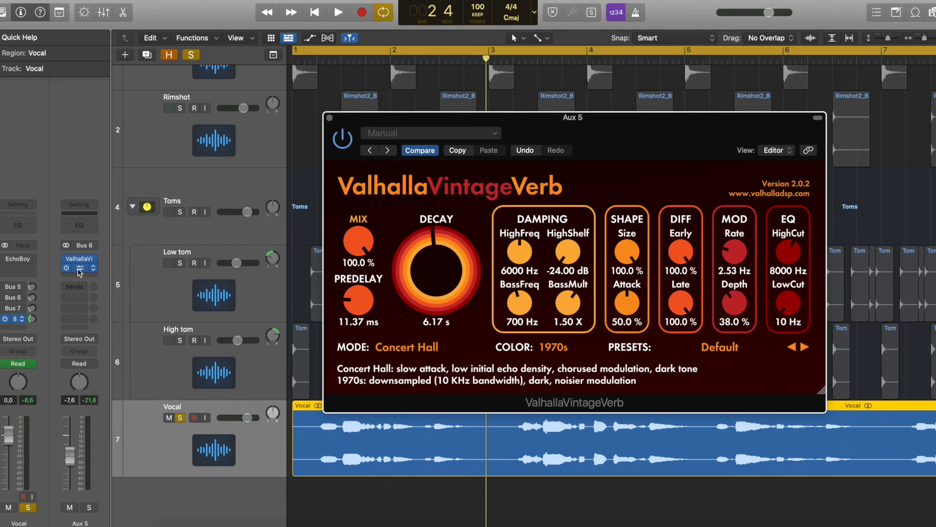
{"action": "left_click", "coordinate": [78, 268]}
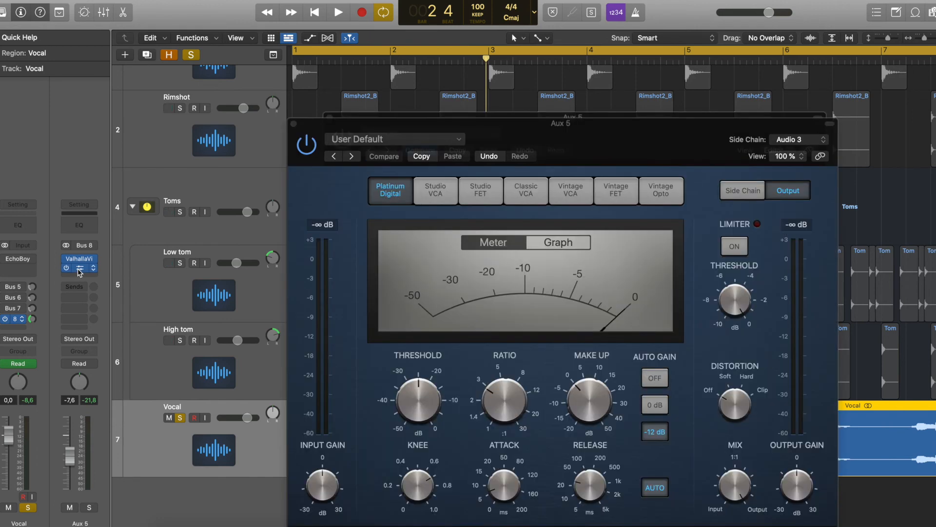
{"action": "left_click_drag", "start_coordinate": [574, 153], "coordinate": [554, 104]}
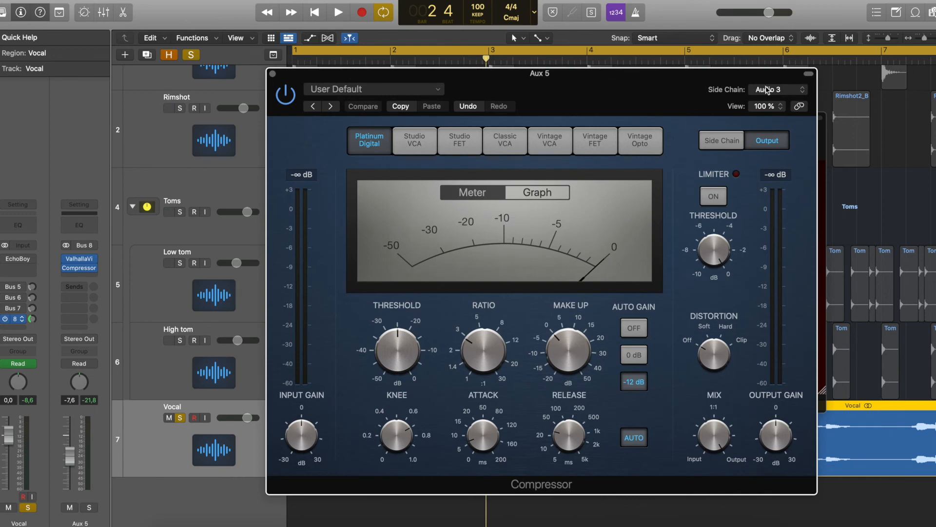
{"action": "left_click", "coordinate": [791, 92]}
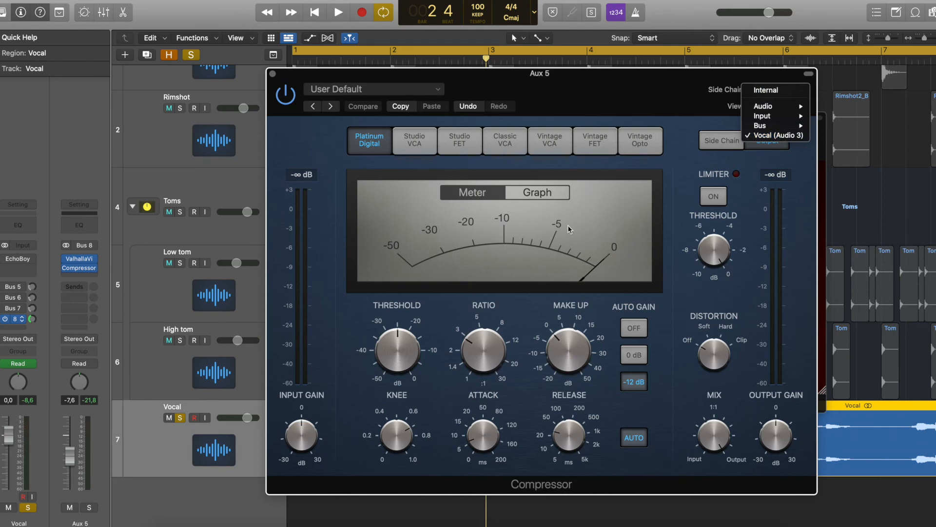
{"action": "left_click", "coordinate": [573, 99]}
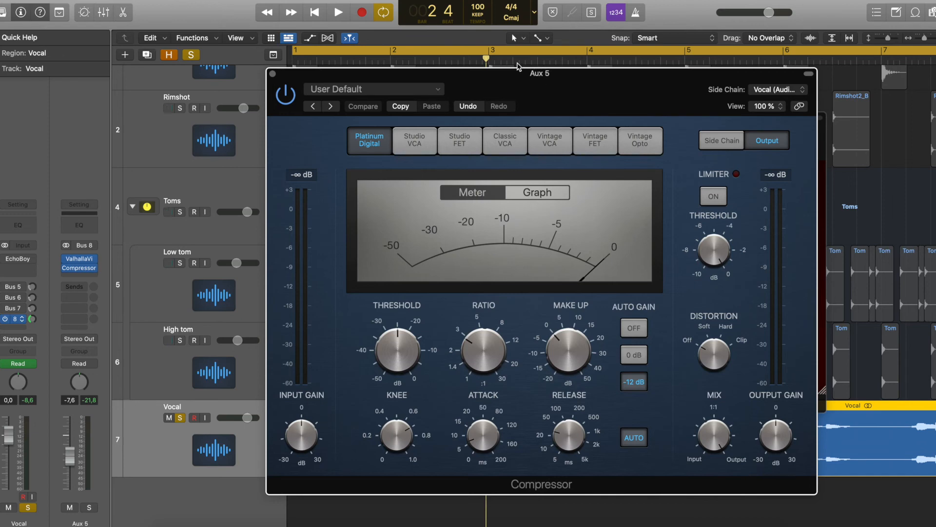
Play the vocal from the start while lowering the Compressor Threshold to just below -40 dB.
{"action": "left_click", "coordinate": [496, 58]}
{"action": "key", "text": "Return"}
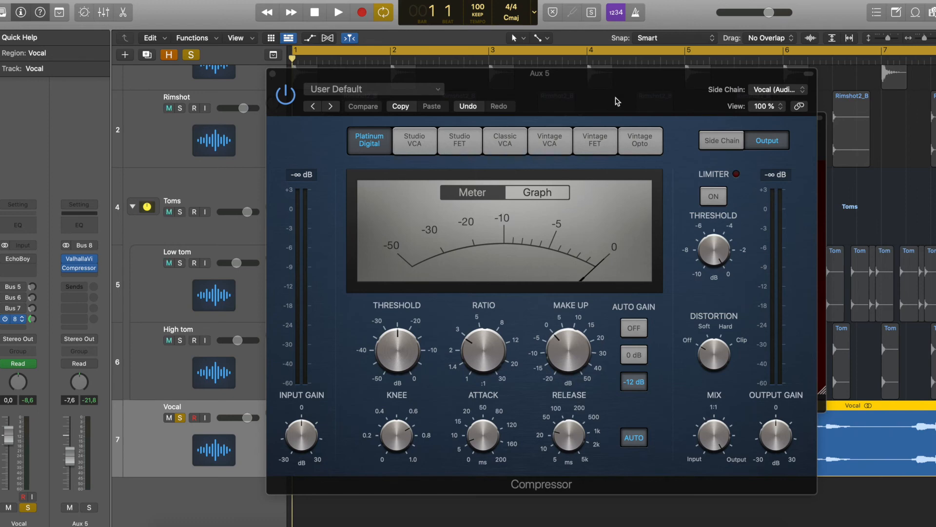
{"action": "key", "text": "space"}
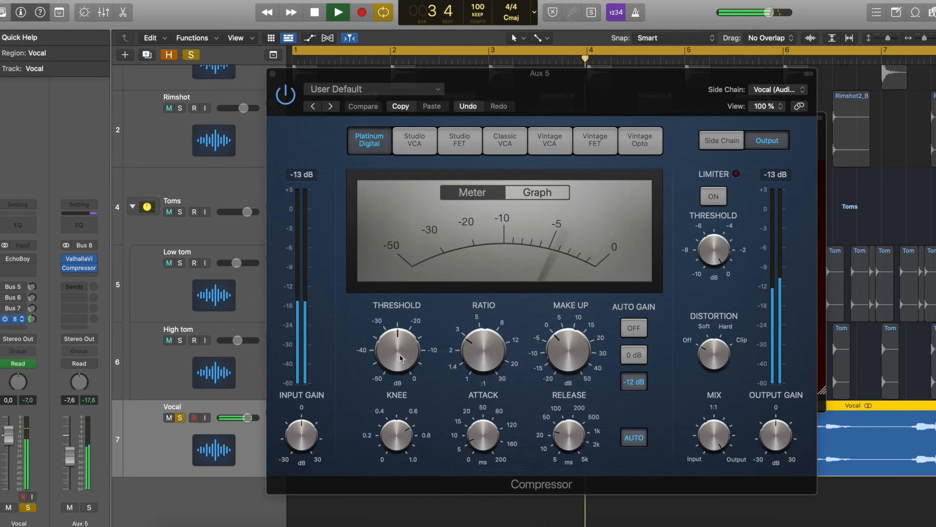
{"action": "left_click_drag", "start_coordinate": [398, 350], "coordinate": [399, 404]}
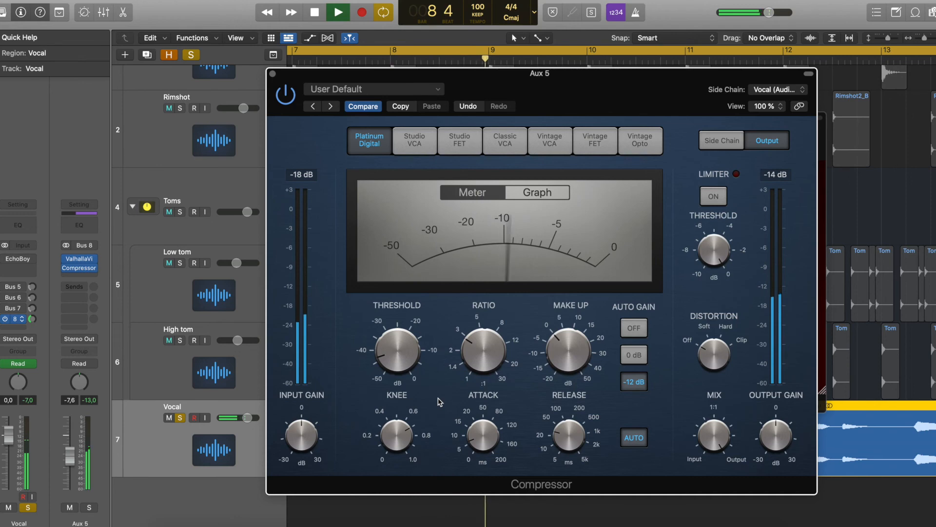
{"action": "key", "text": "space"}
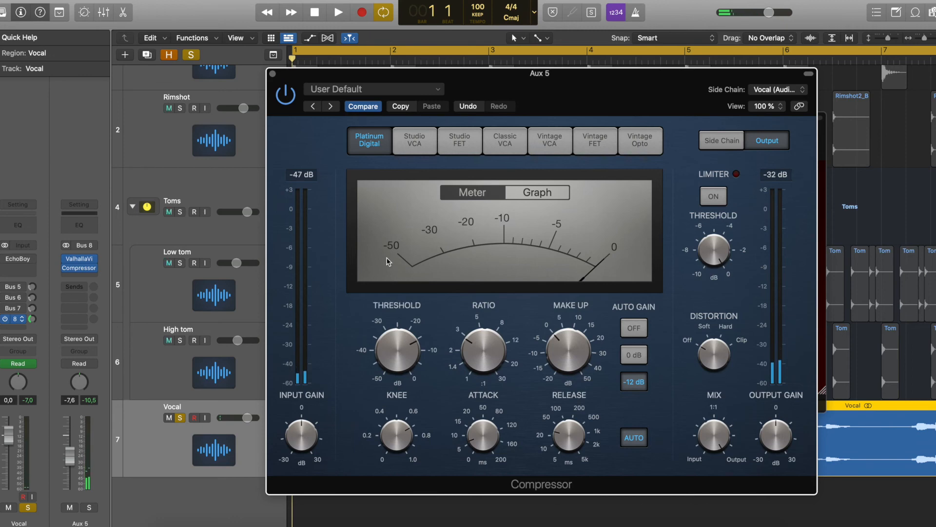
During vocal playback, set the Compressor Threshold to about -25 dB and Attack to about 20 ms, and close both Aux 5 plug-in windows.
{"action": "key", "text": "space"}
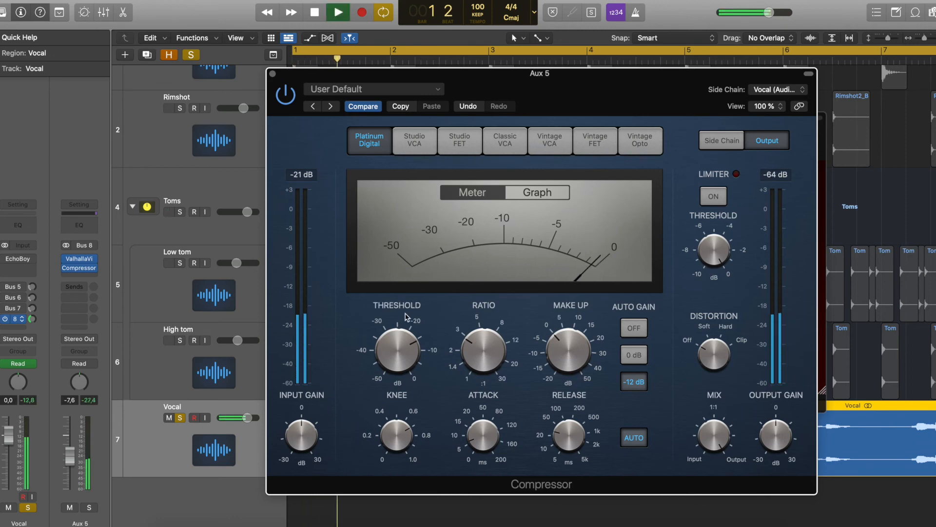
{"action": "left_click_drag", "start_coordinate": [389, 337], "coordinate": [391, 357]}
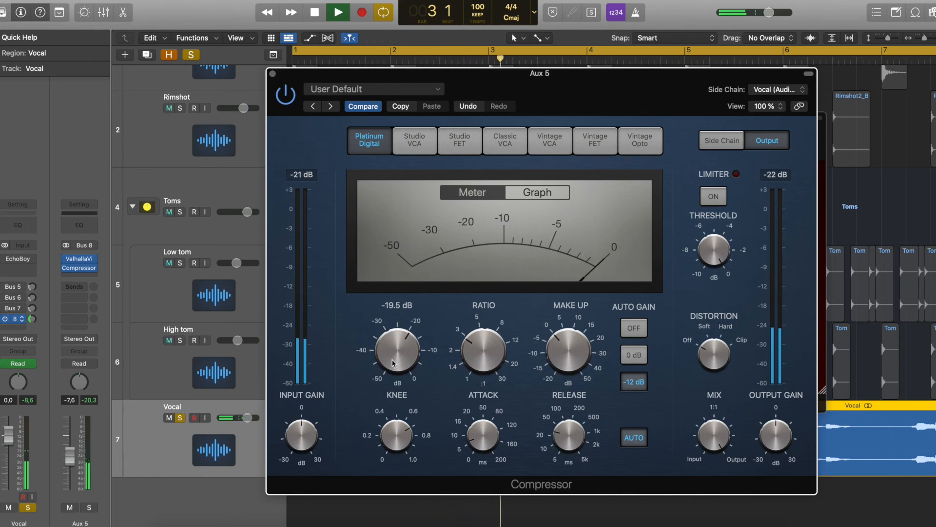
{"action": "left_click_drag", "start_coordinate": [395, 369], "coordinate": [397, 381]}
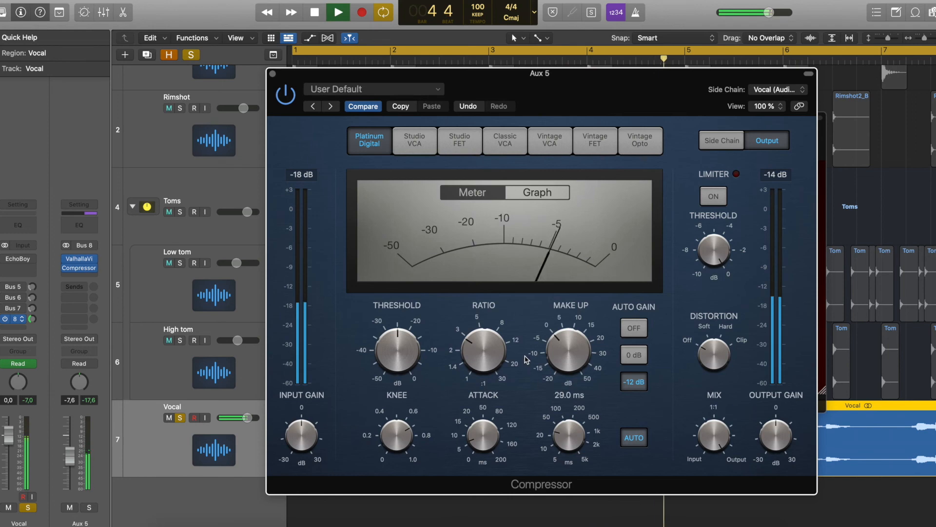
{"action": "left_click_drag", "start_coordinate": [482, 440], "coordinate": [474, 416]}
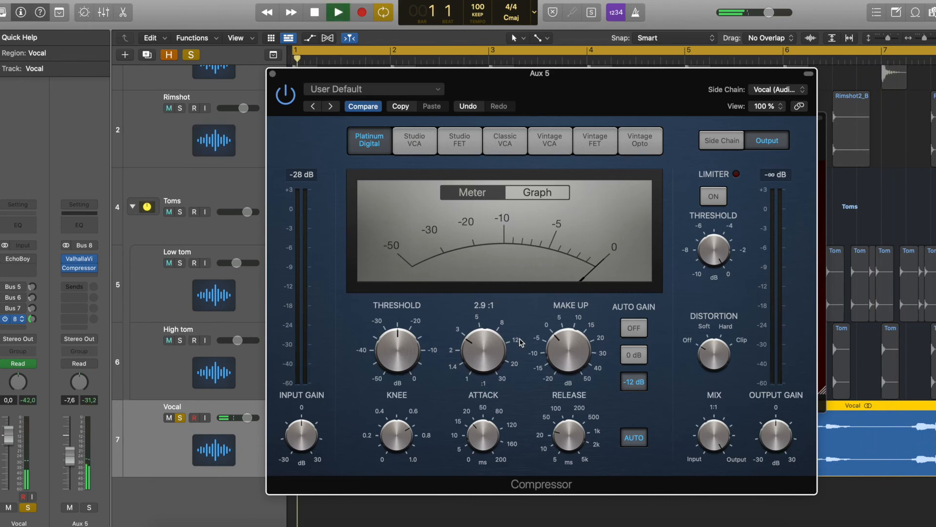
{"action": "key", "text": "space"}
{"action": "left_click", "coordinate": [274, 75]}
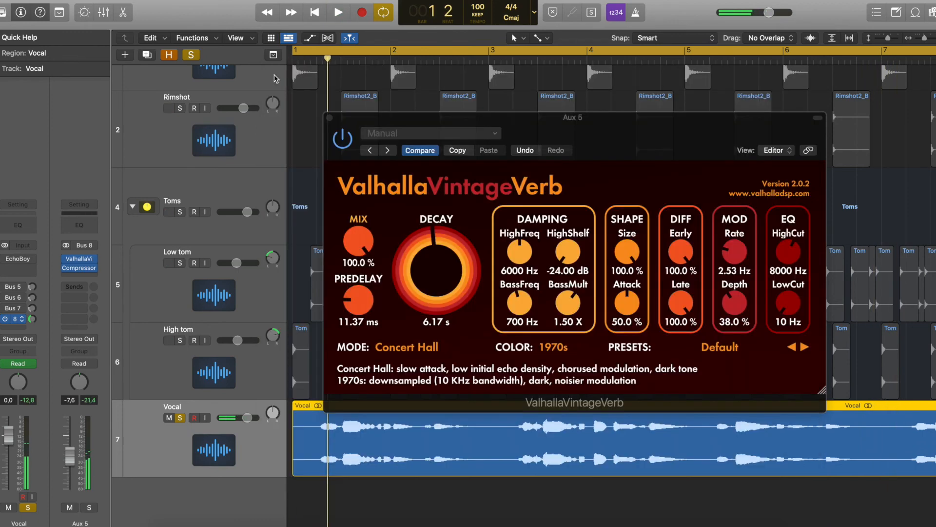
{"action": "key", "text": "super+w"}
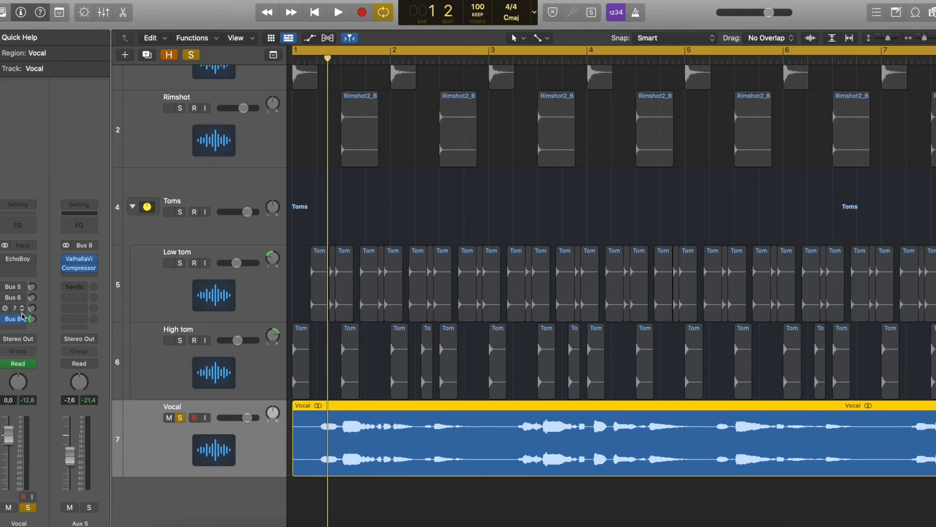
Re-enable the Vocal's Bus 7 and Bus 6 sends and bring up the Room aux channel.
{"action": "left_click", "coordinate": [15, 308]}
{"action": "left_click", "coordinate": [4, 310]}
{"action": "left_click", "coordinate": [12, 297]}
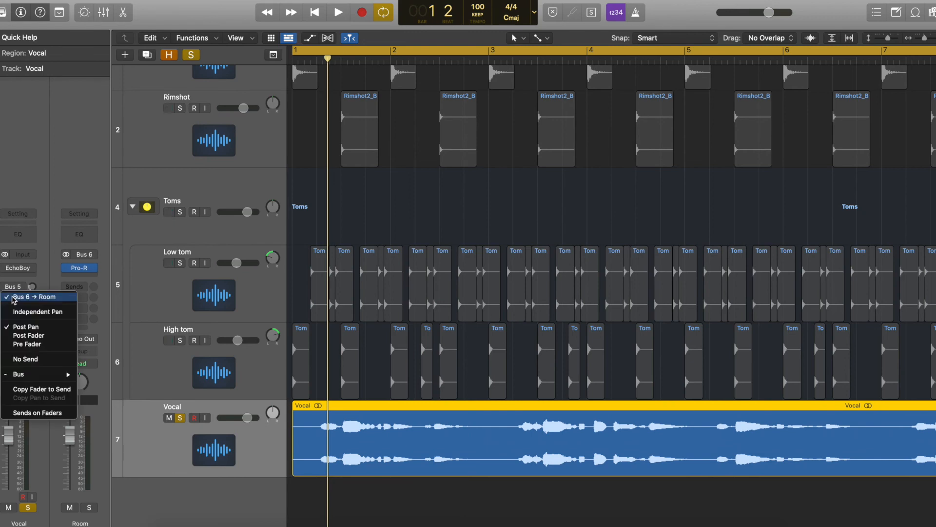
{"action": "left_click", "coordinate": [85, 272]}
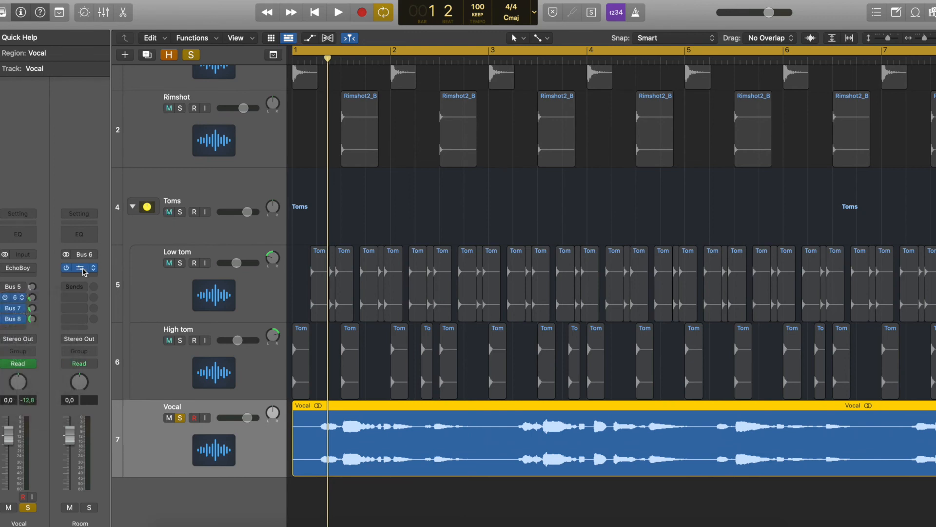
Open Pro-R on the Room channel to examine its Subtle Room decay and EQ curves, and close it.
{"action": "left_click", "coordinate": [92, 268]}
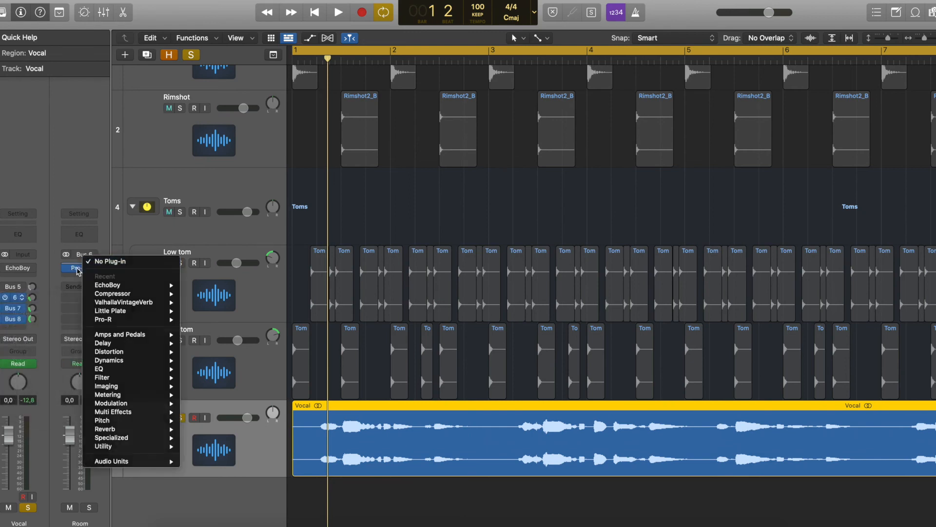
{"action": "left_click", "coordinate": [77, 268]}
{"action": "left_click", "coordinate": [80, 269]}
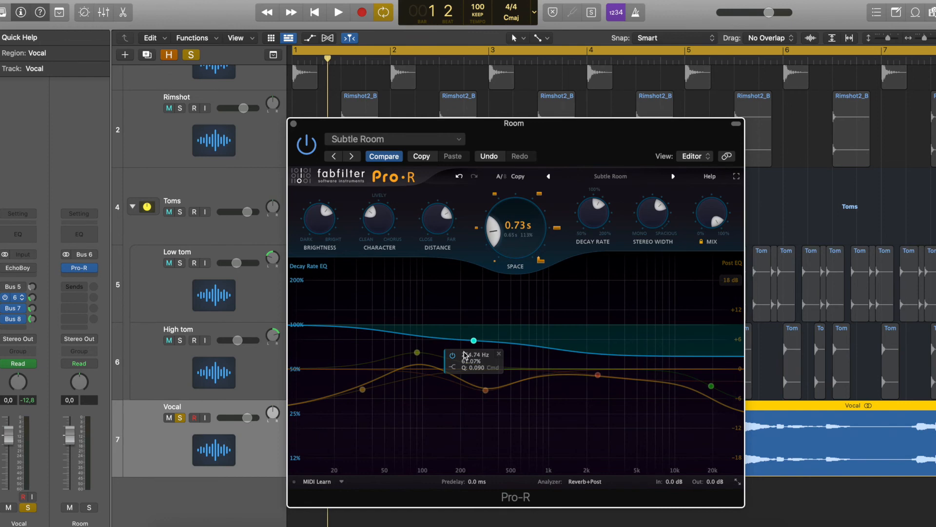
{"action": "left_click", "coordinate": [294, 124]}
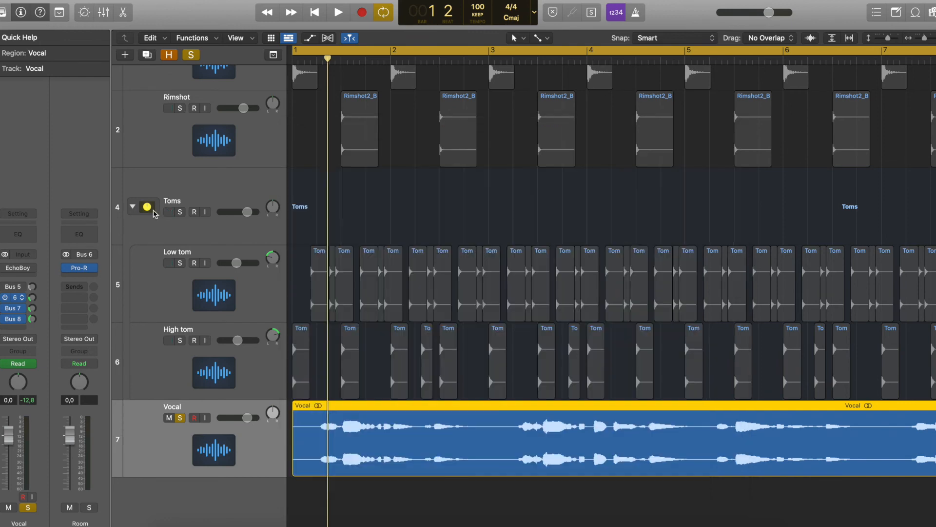
Insert a stereo FabFilter Pro-Q 3 after Pro-R on the Room aux channel.
{"action": "left_click", "coordinate": [80, 277]}
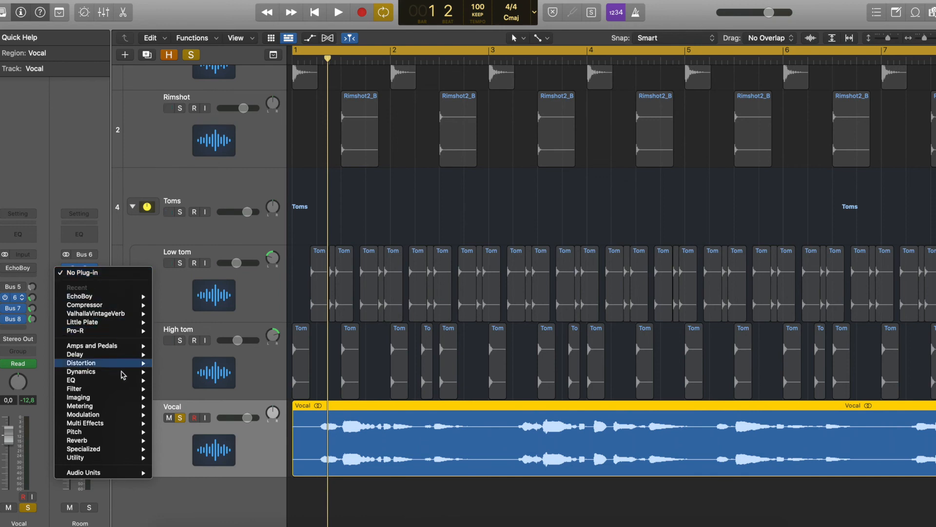
{"action": "mouse_move", "coordinate": [123, 478]}
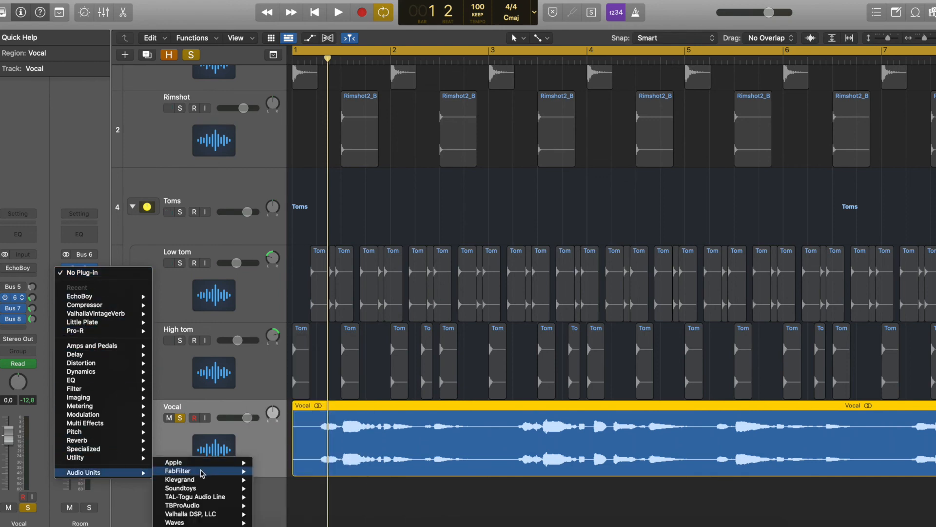
{"action": "mouse_move", "coordinate": [202, 471]}
{"action": "mouse_move", "coordinate": [302, 507]}
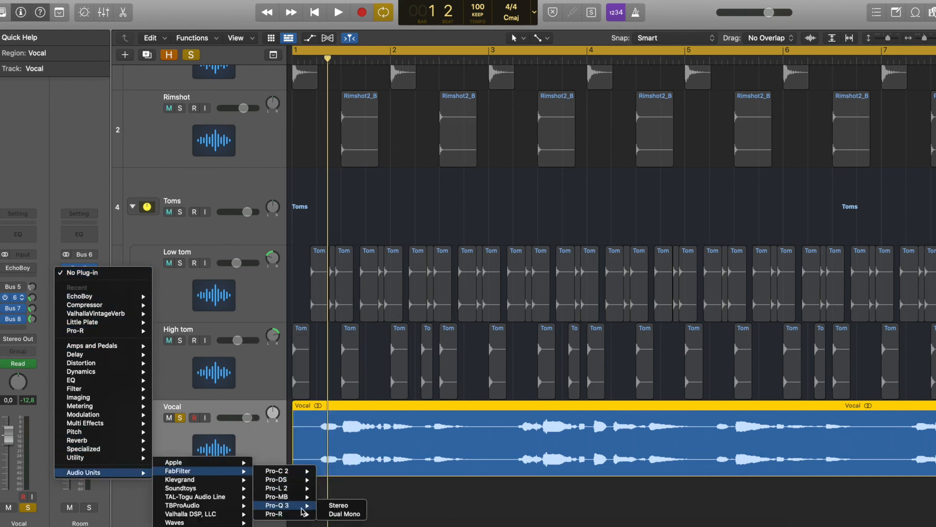
{"action": "left_click", "coordinate": [338, 506]}
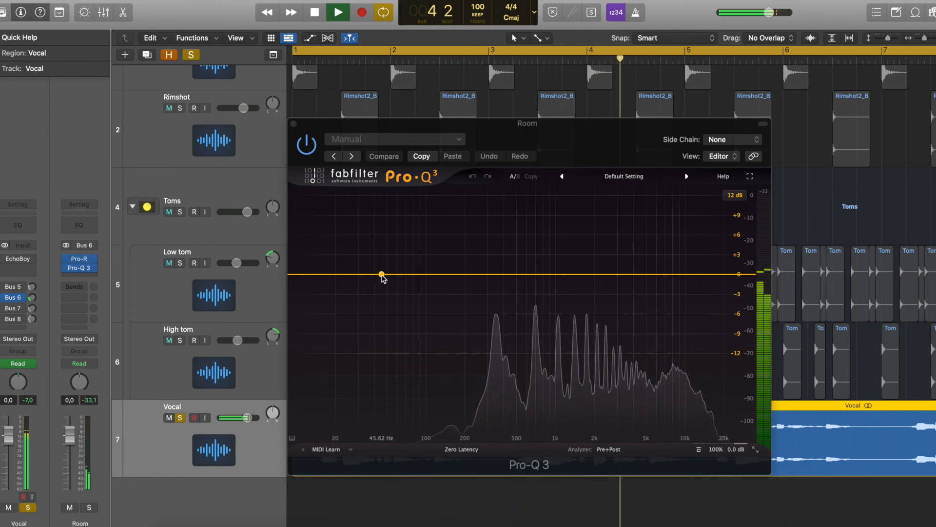
Add a Pro-Q 3 band in the lows, change it to a low cut, and move it to about 260 Hz.
{"action": "left_click_drag", "start_coordinate": [382, 275], "coordinate": [412, 358]}
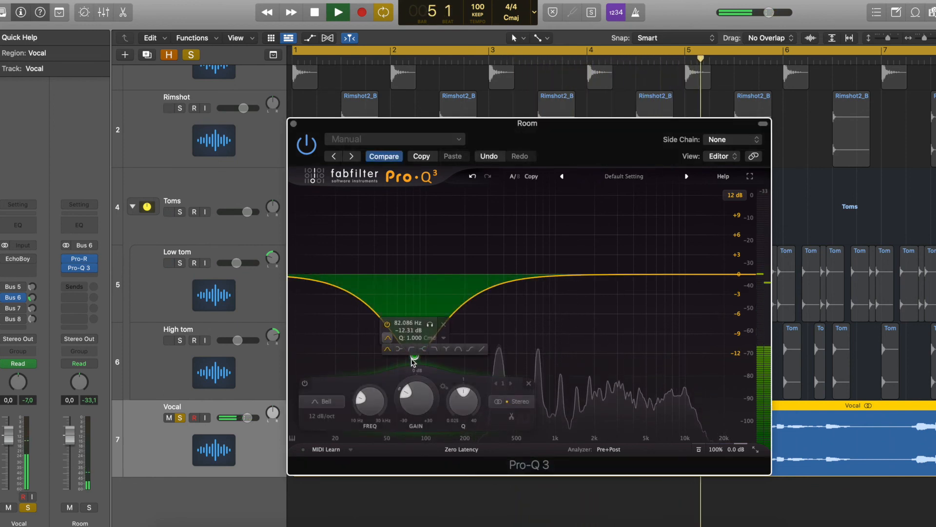
{"action": "left_click", "coordinate": [412, 349]}
{"action": "left_click_drag", "start_coordinate": [416, 277], "coordinate": [487, 288]}
Add a Pro-Q 3 high shelf at 2101.3 Hz boosted by +30 dB, stop playback, and lower the shelf's gain.
{"action": "left_click_drag", "start_coordinate": [733, 261], "coordinate": [603, 236]}
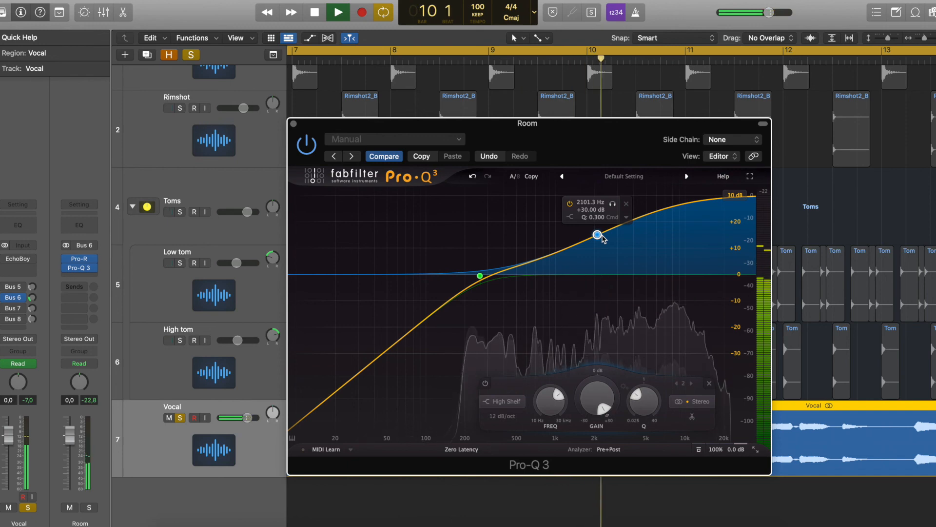
{"action": "key", "text": "space"}
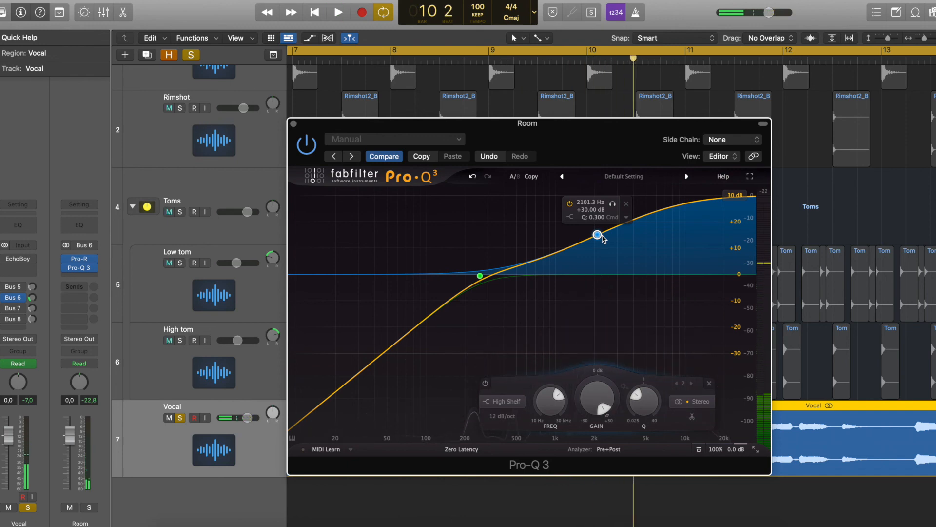
{"action": "left_click_drag", "start_coordinate": [602, 235], "coordinate": [603, 284]}
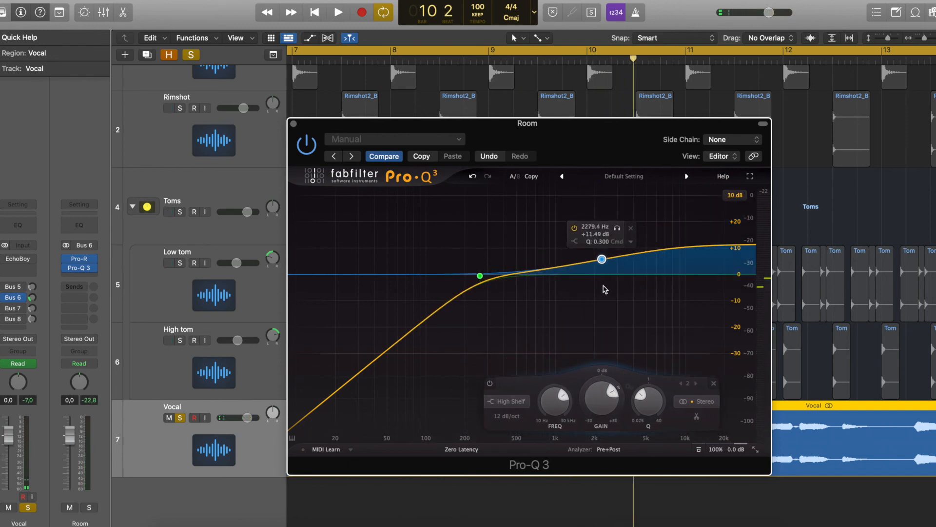
{"action": "left_click_drag", "start_coordinate": [603, 283], "coordinate": [602, 297]}
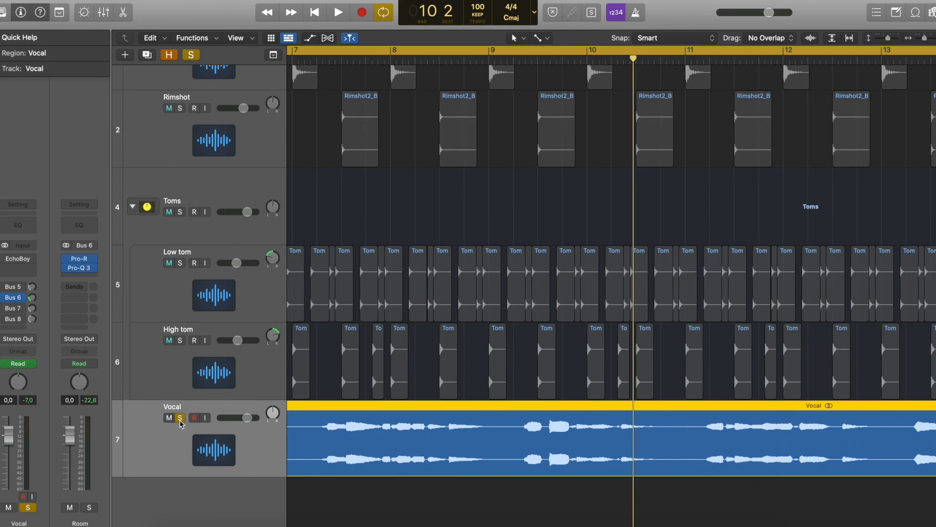
Re-enable EchoBoy and all four bus sends on the Vocal channel, and audition the soloed vocal from the song's start.
{"action": "left_click", "coordinate": [180, 419]}
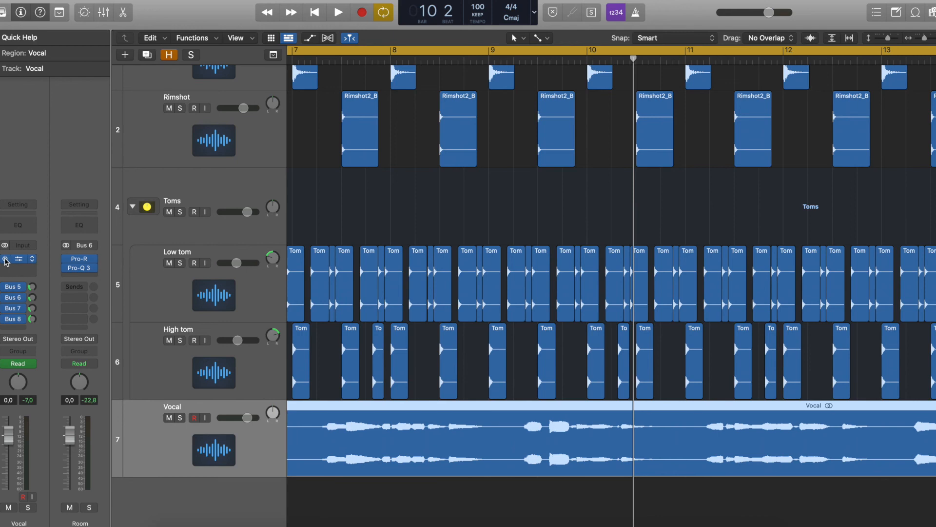
{"action": "key", "text": "Return"}
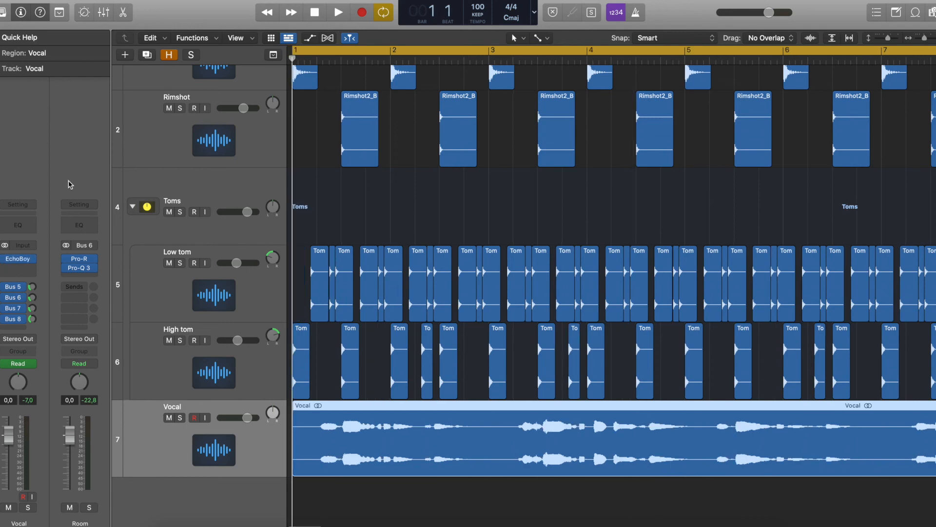
{"action": "left_click", "coordinate": [179, 418]}
{"action": "key", "text": "space"}
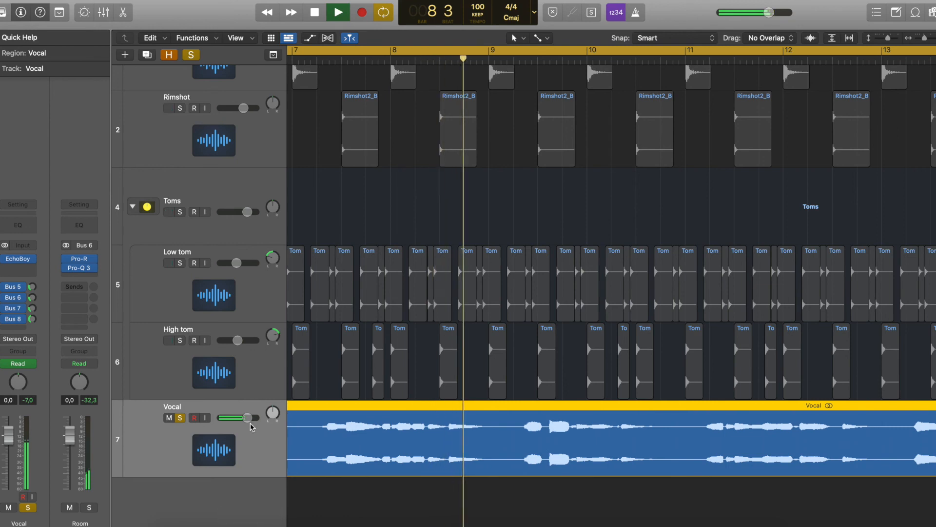
{"action": "key", "text": "space"}
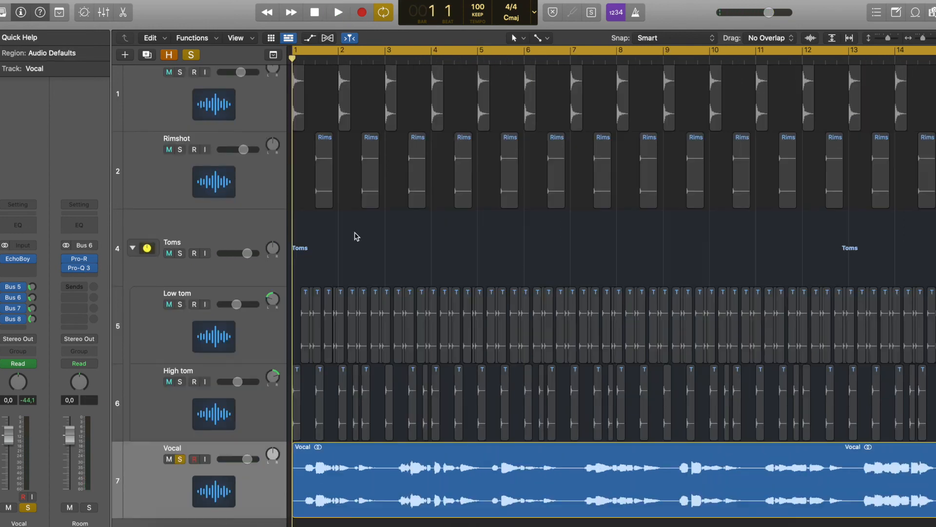
Select the Toms track stack and solo it in place of the Vocal track.
{"action": "scroll", "coordinate": [356, 236], "scroll_direction": "up", "scroll_amount": 3}
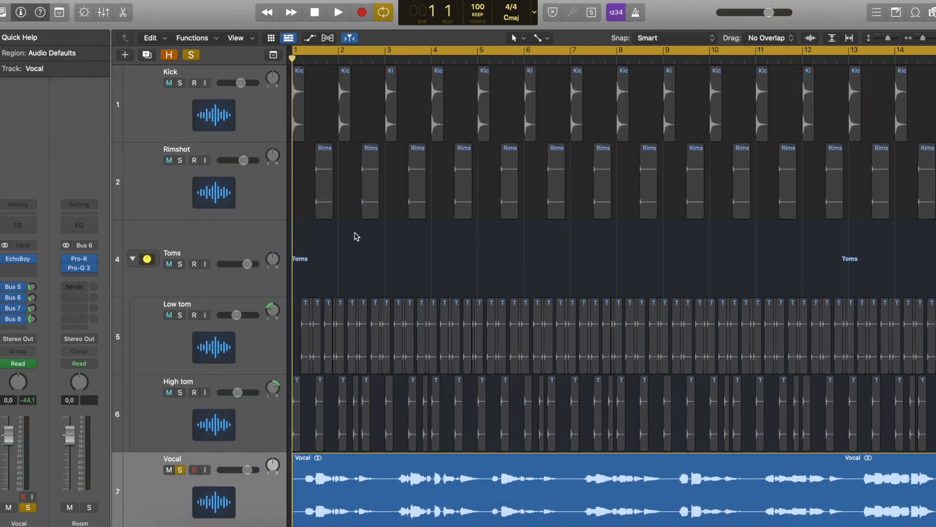
{"action": "left_click", "coordinate": [240, 230]}
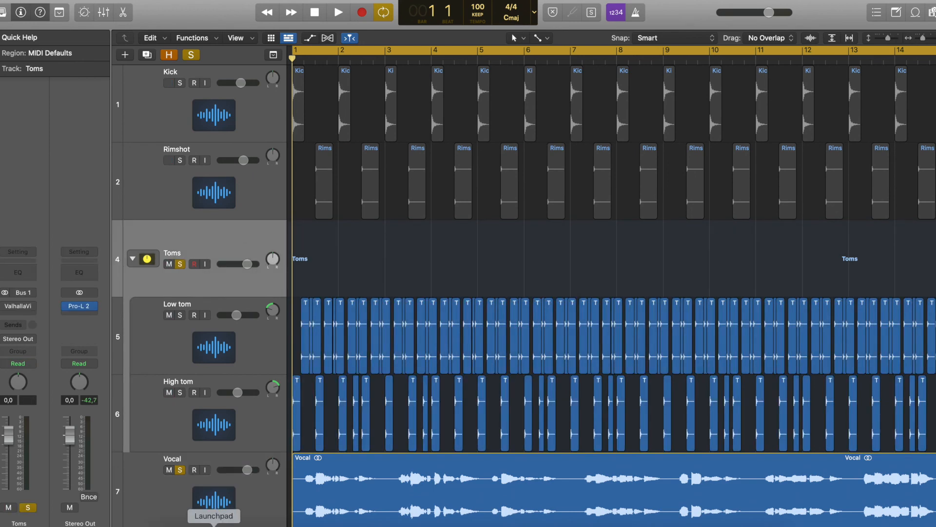
{"action": "scroll", "coordinate": [204, 432], "scroll_direction": "down", "scroll_amount": 3}
{"action": "left_click", "coordinate": [181, 418]}
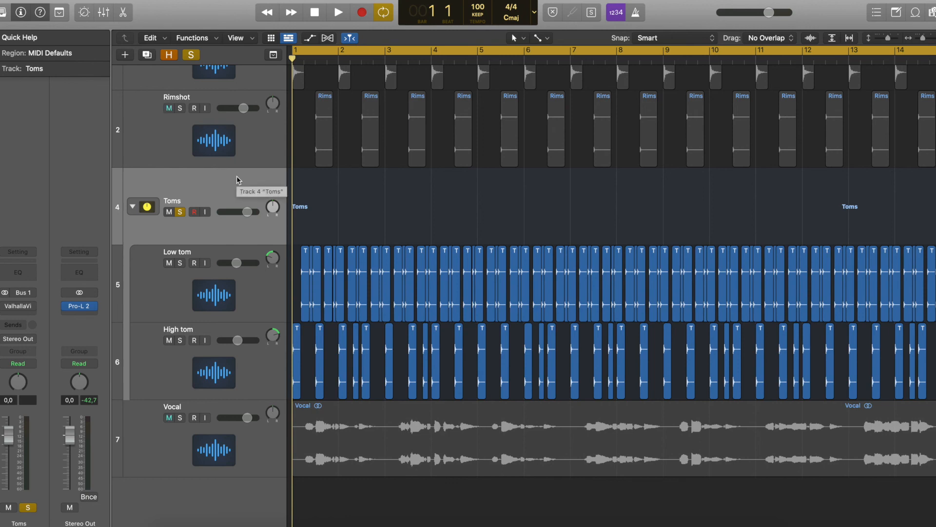
Open ValhallaVintageVerb on the Toms stack, enable it during playback, and set its predelay to 0.00 ms.
{"action": "key", "text": "v"}
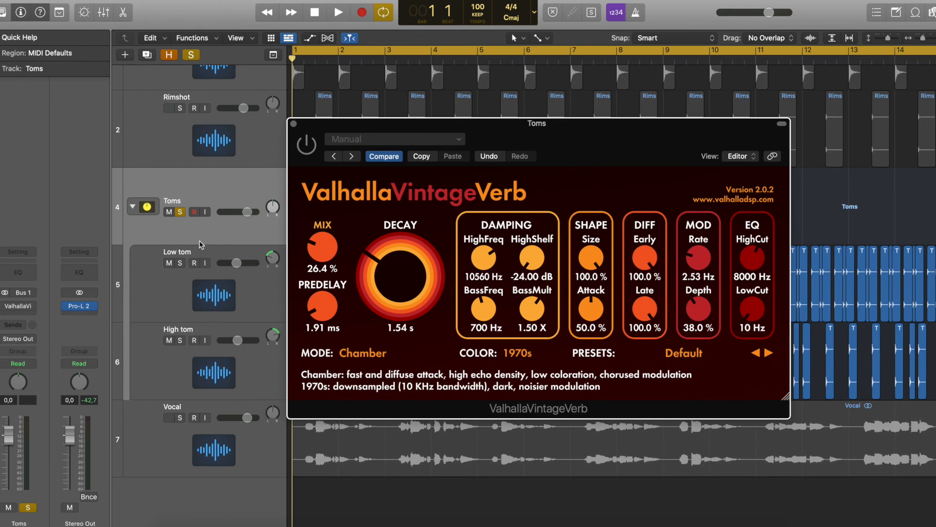
{"action": "key", "text": "space"}
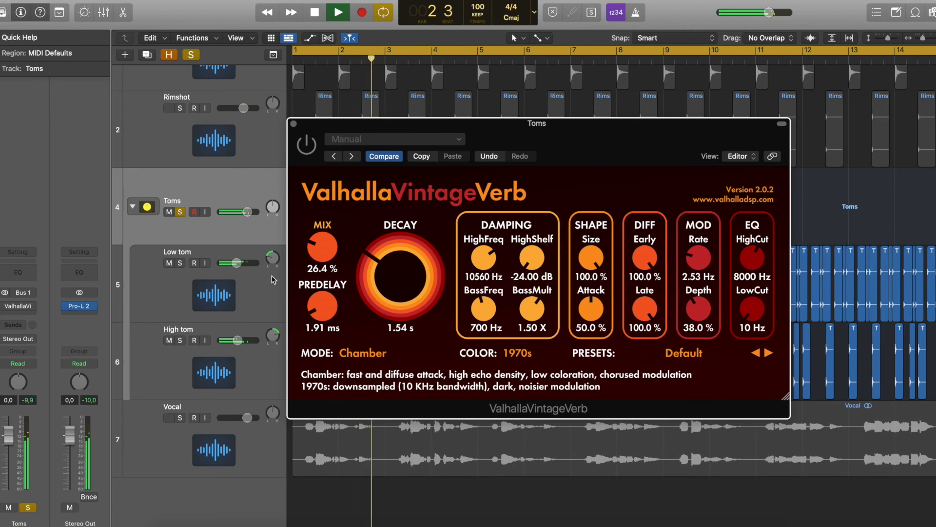
{"action": "left_click", "coordinate": [307, 146]}
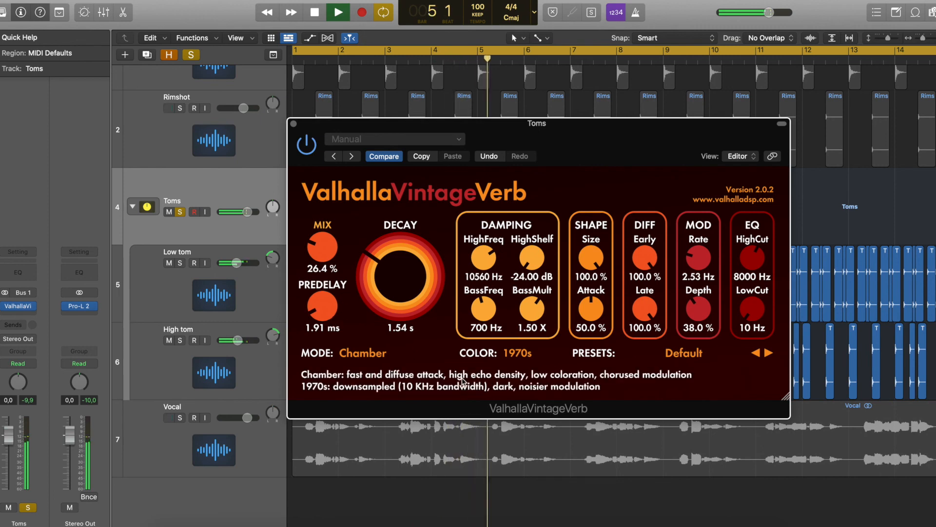
{"action": "left_click_drag", "start_coordinate": [320, 313], "coordinate": [332, 335]}
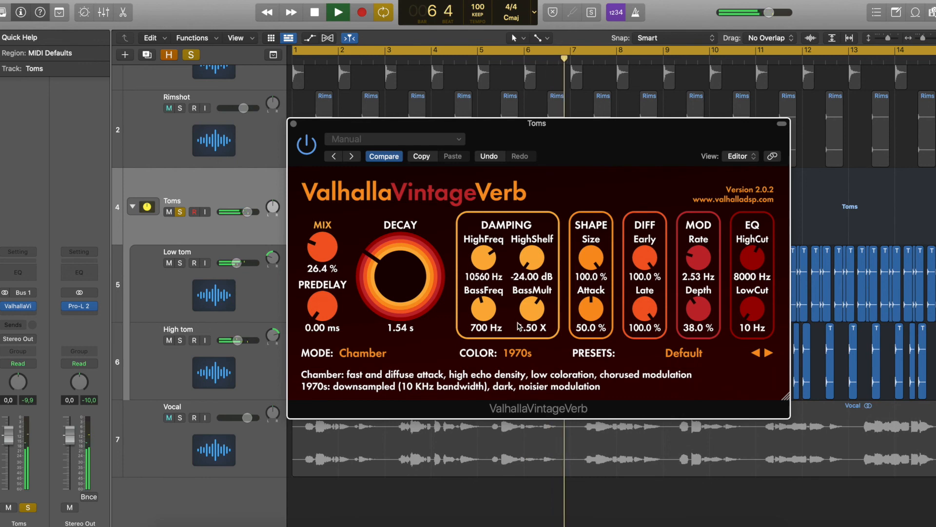
Switch the Toms' ValhallaVintageVerb mode to Smooth Plate and adjust its decay while playing from the start.
{"action": "key", "text": "space"}
{"action": "left_click", "coordinate": [358, 355]}
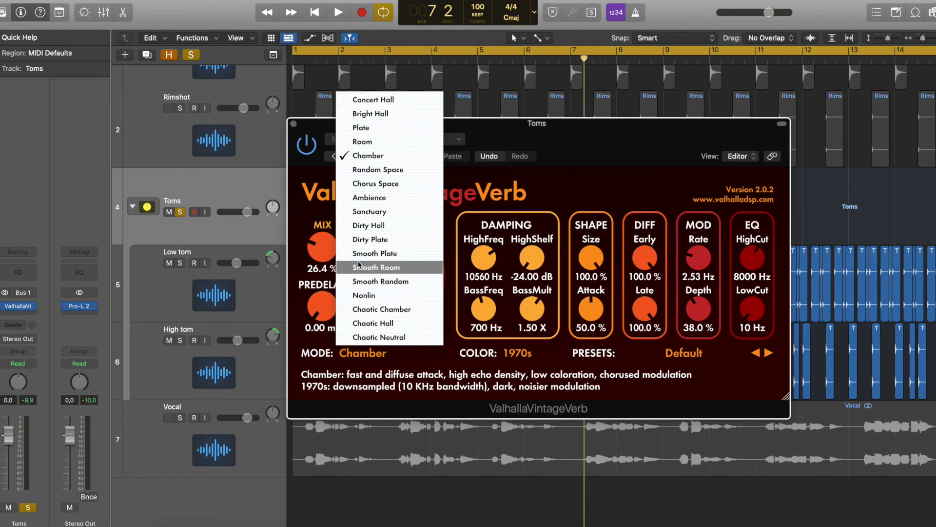
{"action": "left_click", "coordinate": [396, 254]}
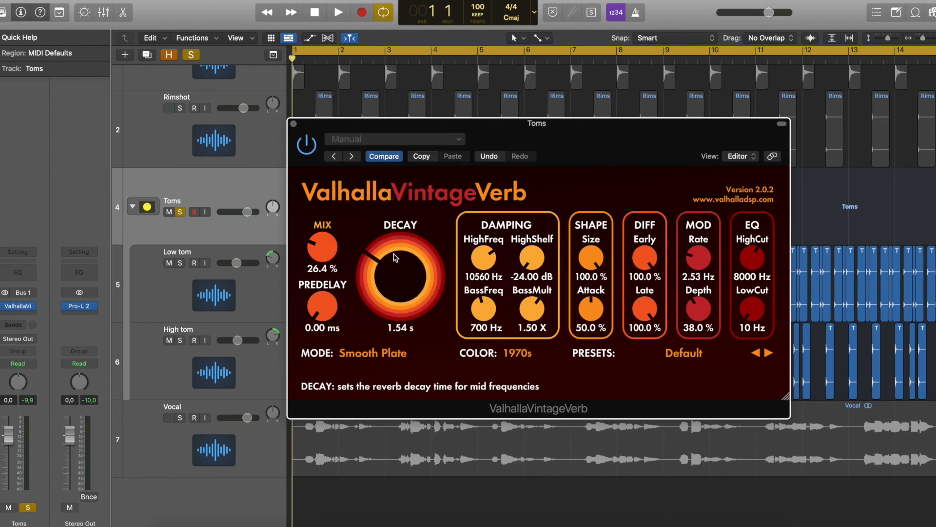
{"action": "key", "text": "space"}
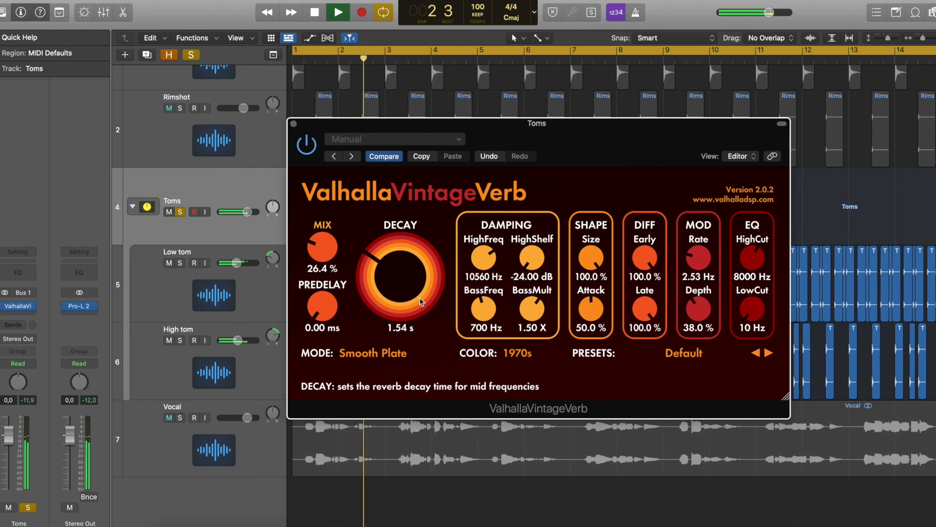
{"action": "left_click_drag", "start_coordinate": [404, 268], "coordinate": [425, 324]}
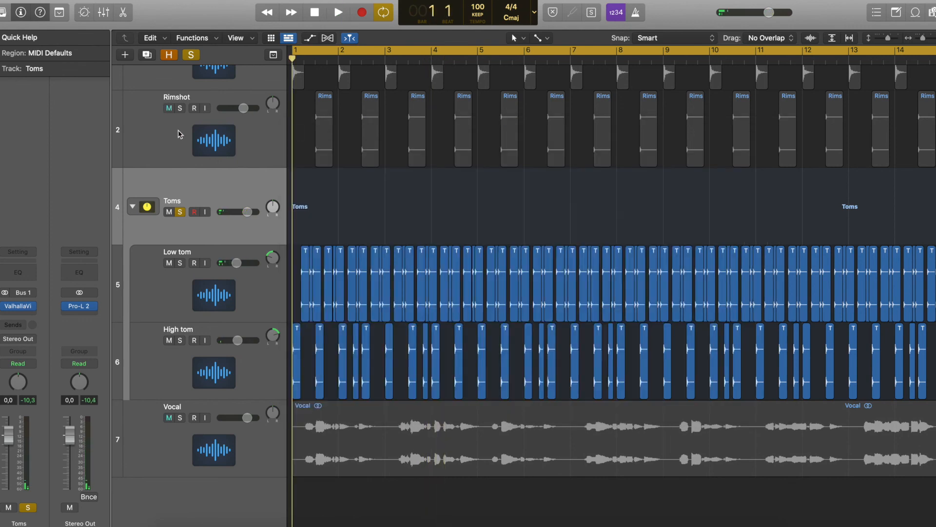
Select the Rimshot track and solo it in place of the Toms stack.
{"action": "left_click", "coordinate": [175, 142]}
{"action": "left_click", "coordinate": [179, 108]}
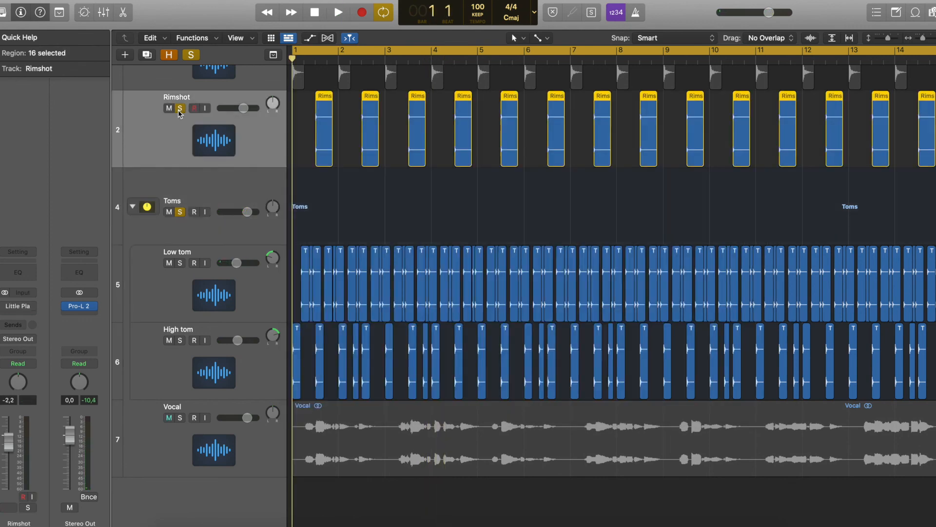
{"action": "left_click", "coordinate": [180, 212]}
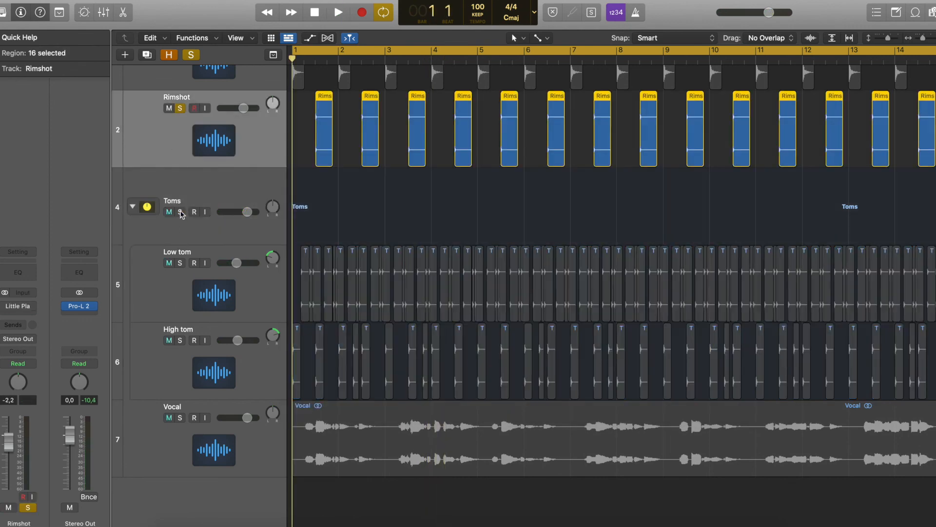
Enable Little Plate on the Rimshot during playback, raise its low cut, lower its mix to about halfway, and close it.
{"action": "key", "text": "space"}
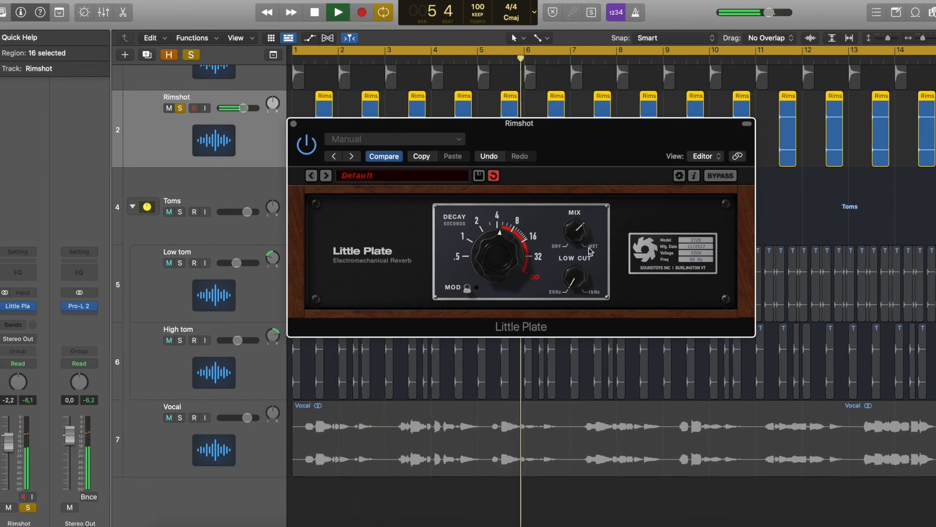
{"action": "mouse_move", "coordinate": [582, 238]}
{"action": "left_mouse_down"}
{"action": "mouse_move", "coordinate": [577, 260]}
{"action": "mouse_move", "coordinate": [578, 245]}
{"action": "left_mouse_up"}
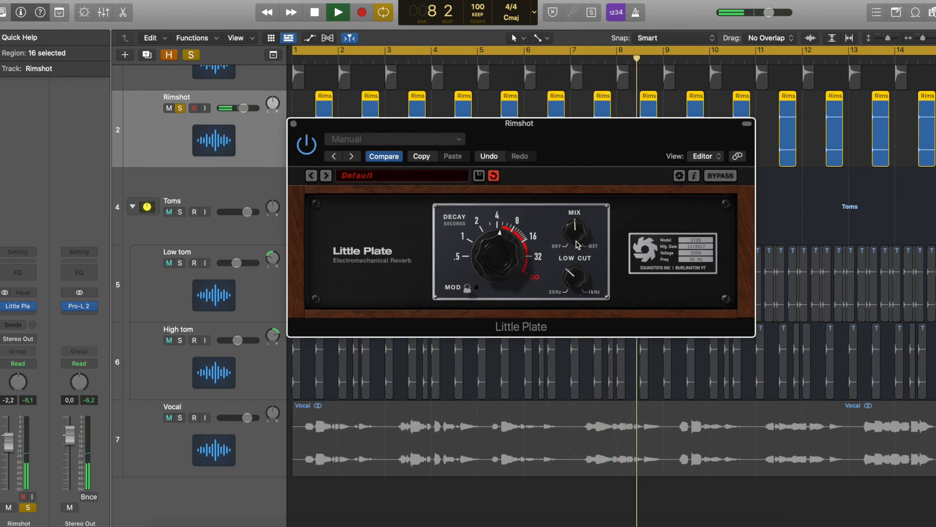
{"action": "key", "text": "space"}
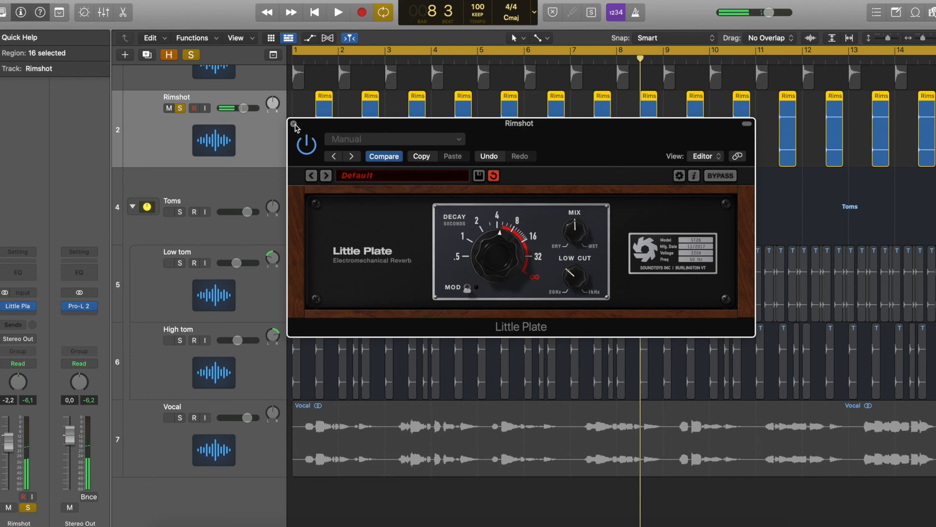
{"action": "left_click", "coordinate": [294, 124]}
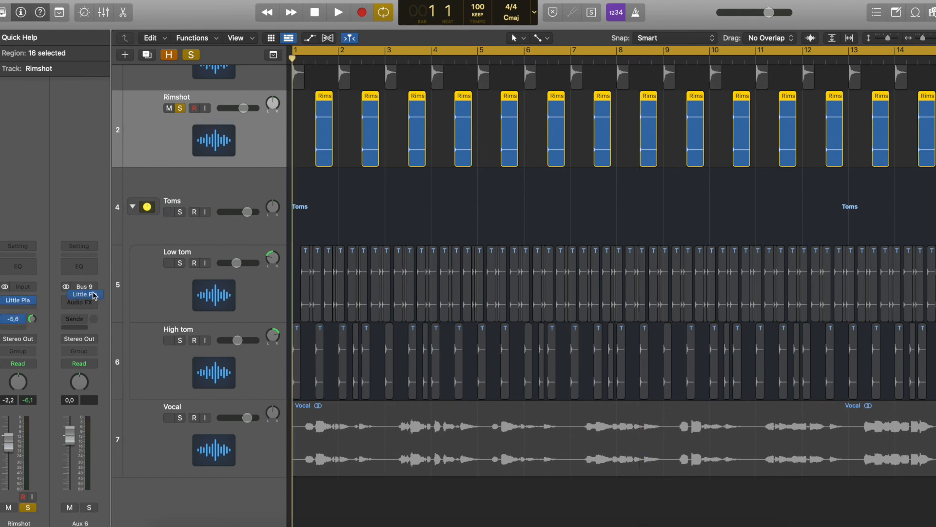
Move Little Plate from the Rimshot channel to the Bus 9 aux, adjust its mix, and audition the send.
{"action": "left_click_drag", "start_coordinate": [85, 303], "coordinate": [87, 305]}
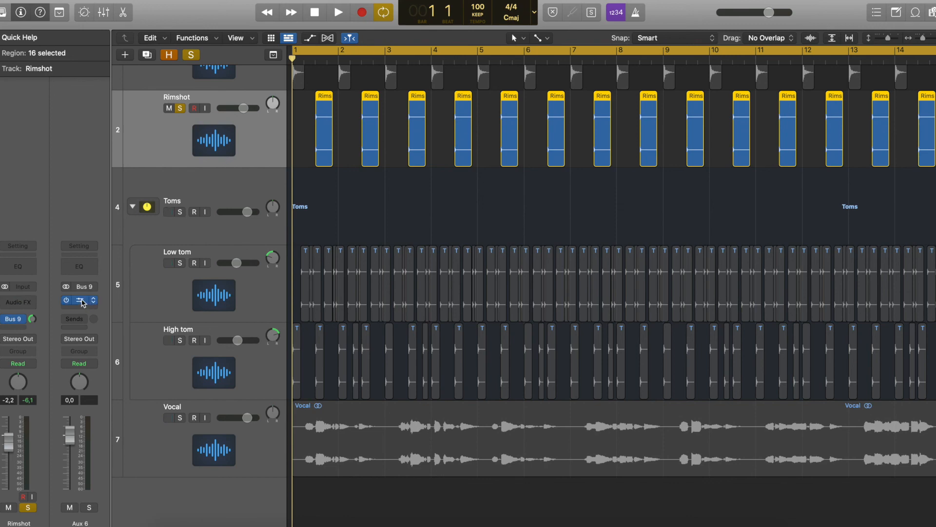
{"action": "left_click", "coordinate": [81, 302]}
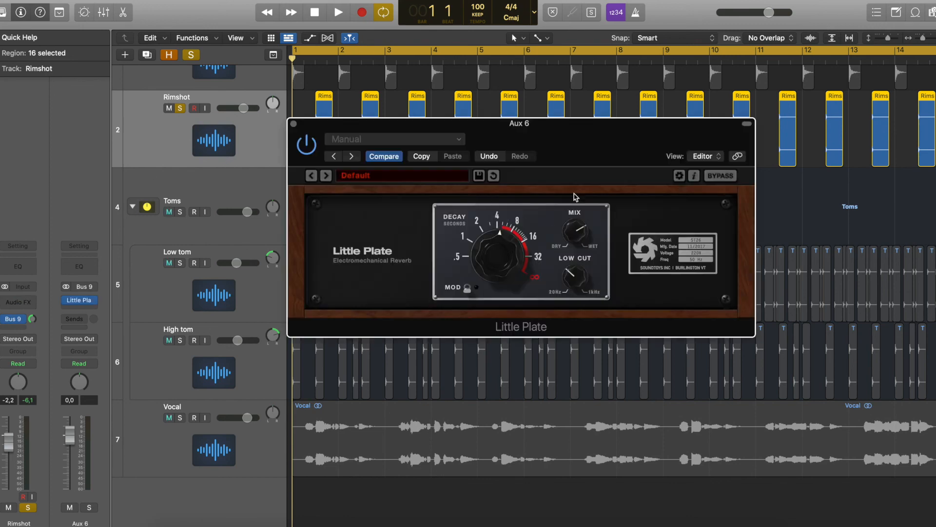
{"action": "left_click", "coordinate": [294, 125]}
{"action": "key", "text": "space"}
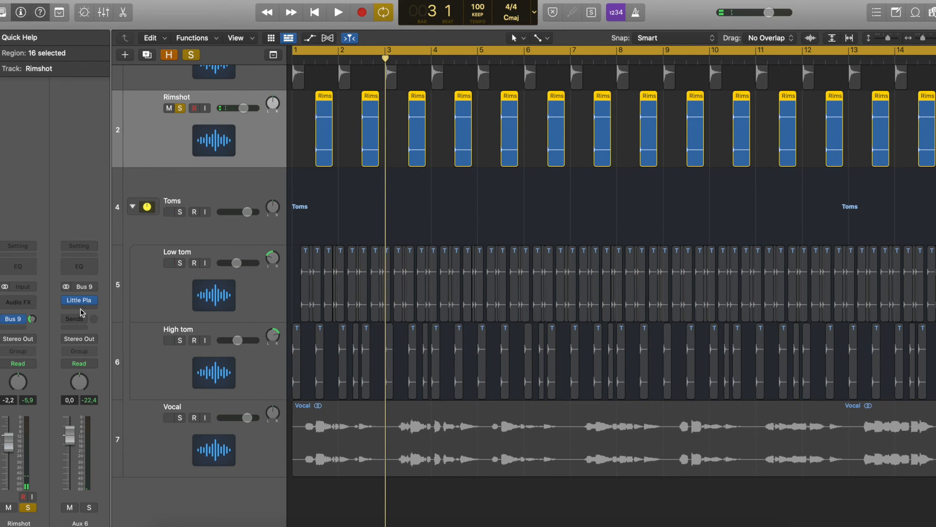
Insert a stereo Chorus after Little Plate on the Aux 6 channel.
{"action": "left_click", "coordinate": [74, 307]}
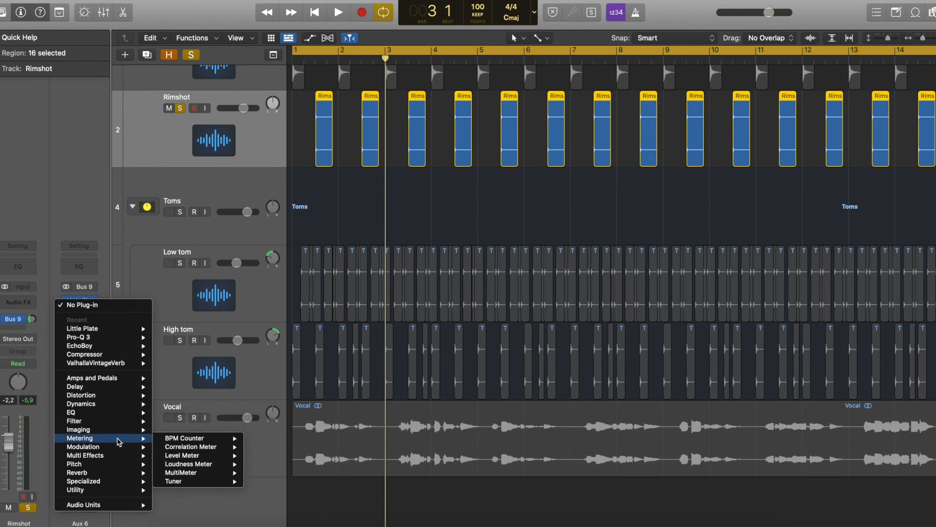
{"action": "mouse_move", "coordinate": [137, 448]}
{"action": "mouse_move", "coordinate": [197, 437]}
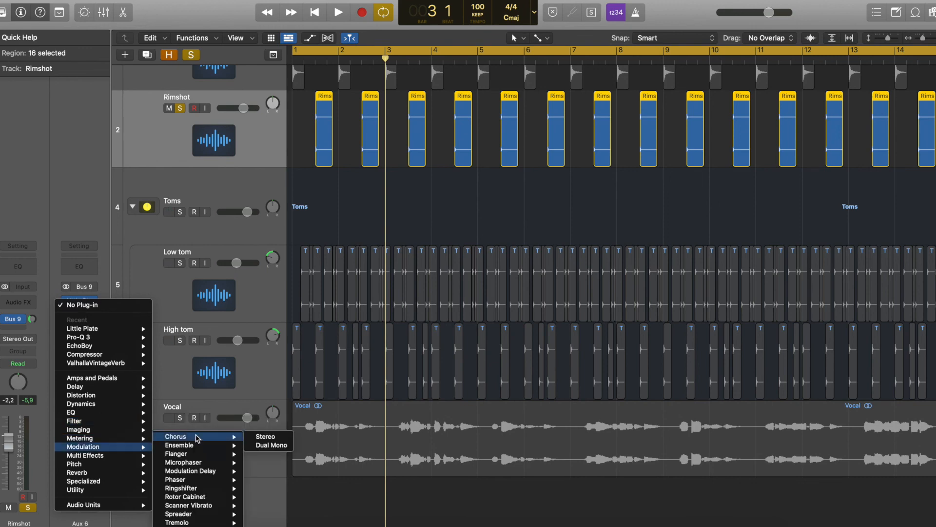
{"action": "left_click", "coordinate": [265, 436]}
Set the Chorus to a rate of 5.000 Hz, 83.0% intensity and 29% mix during playback, and close it.
{"action": "key", "text": "space"}
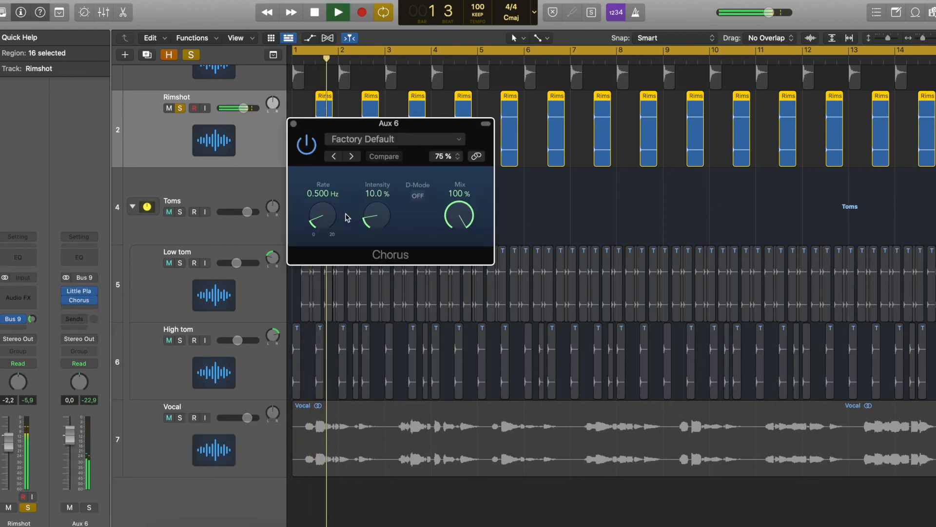
{"action": "left_click_drag", "start_coordinate": [328, 174], "coordinate": [328, 168]}
{"action": "left_click_drag", "start_coordinate": [386, 211], "coordinate": [391, 138]}
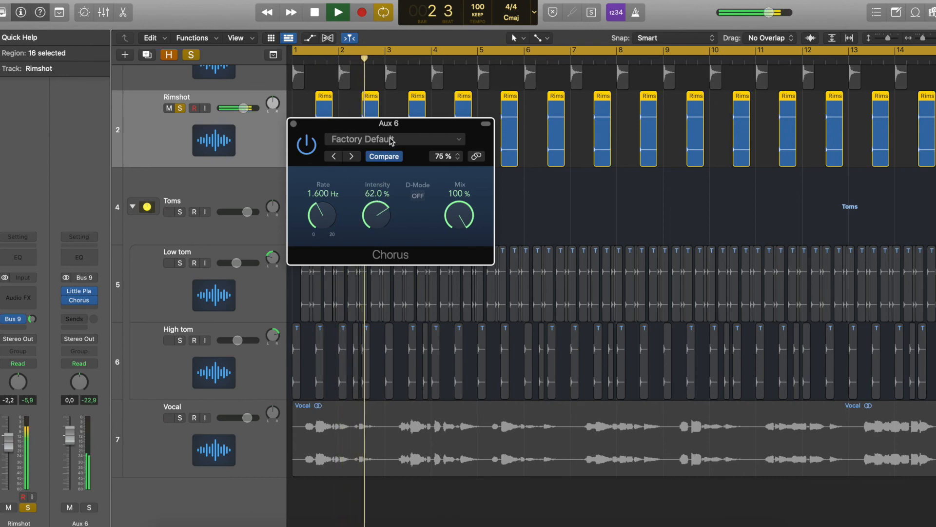
{"action": "left_click_drag", "start_coordinate": [376, 239], "coordinate": [341, 254]}
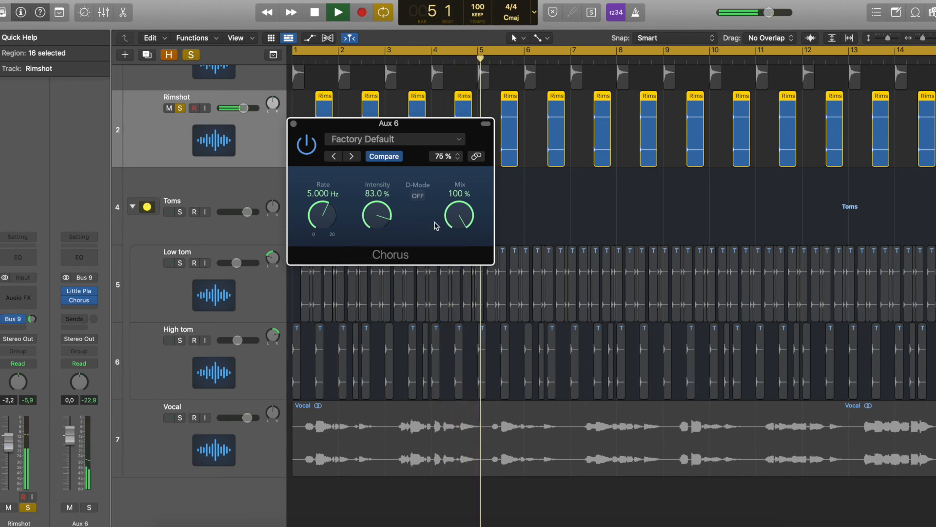
{"action": "left_click_drag", "start_coordinate": [459, 217], "coordinate": [475, 301]}
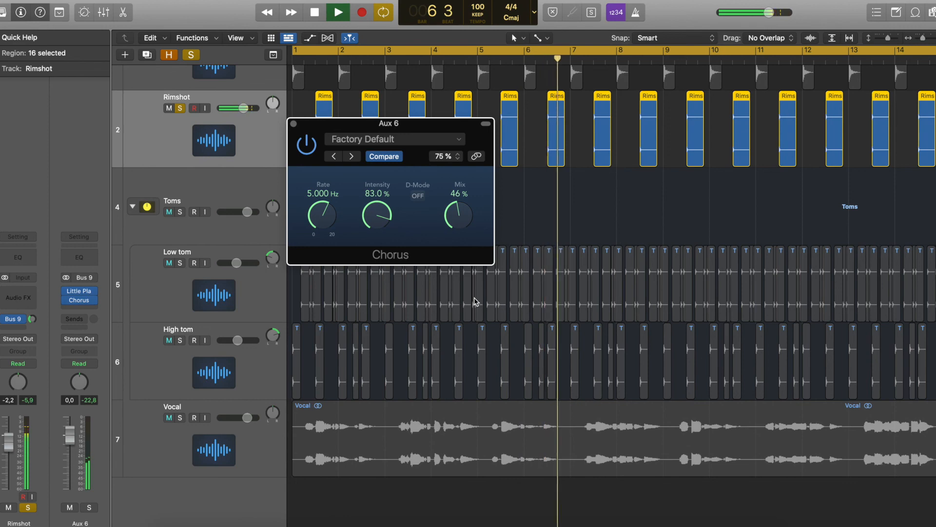
{"action": "left_click_drag", "start_coordinate": [472, 225], "coordinate": [462, 247]}
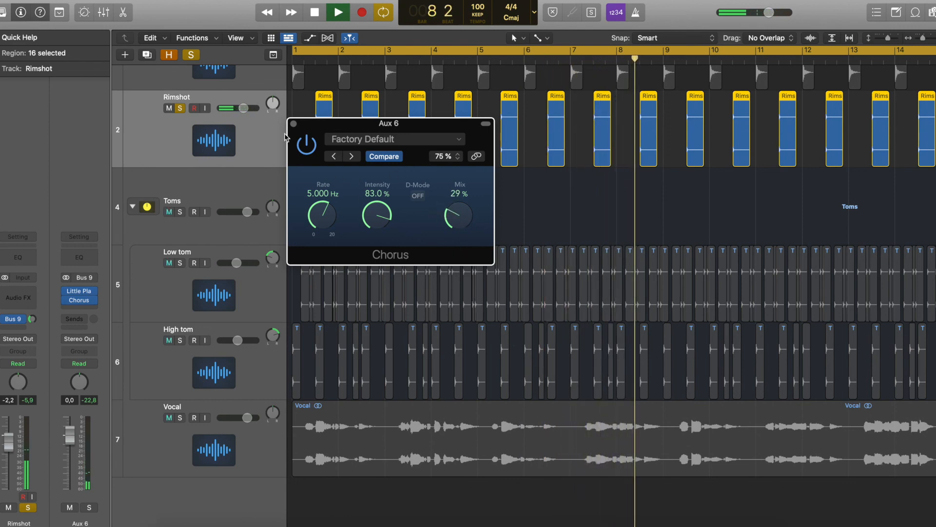
{"action": "left_click", "coordinate": [293, 125]}
{"action": "key", "text": "space"}
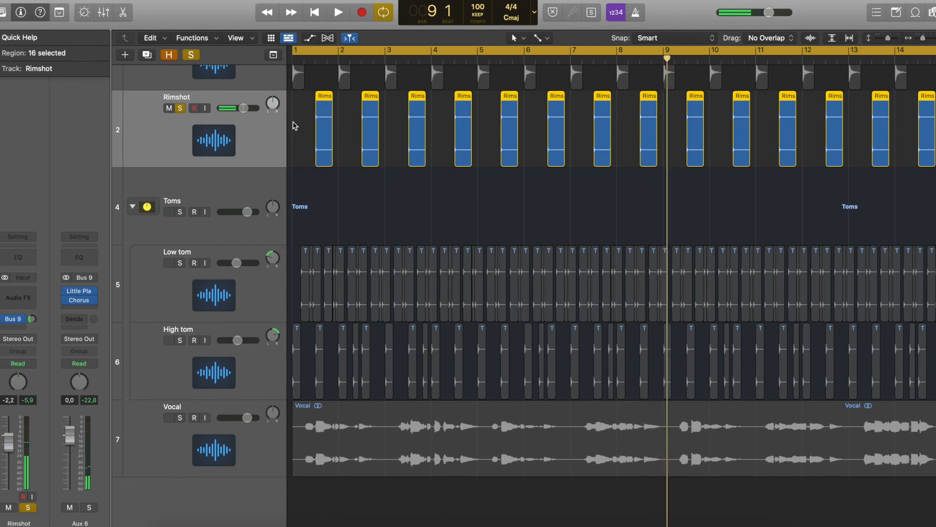
Insert Soundtoys Decapitator after the Chorus on Aux 6, audition it on the rimshot reverb, and close it.
{"action": "left_click", "coordinate": [81, 307]}
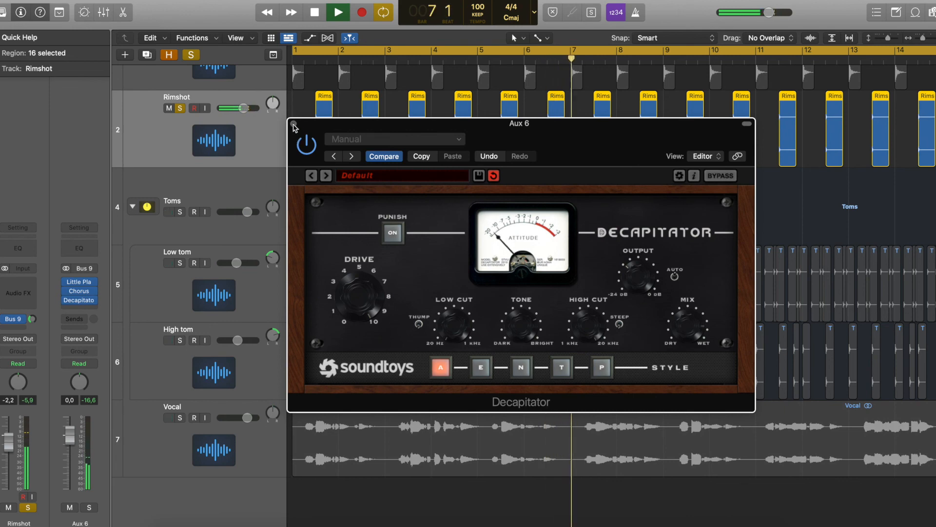
{"action": "left_click", "coordinate": [294, 124]}
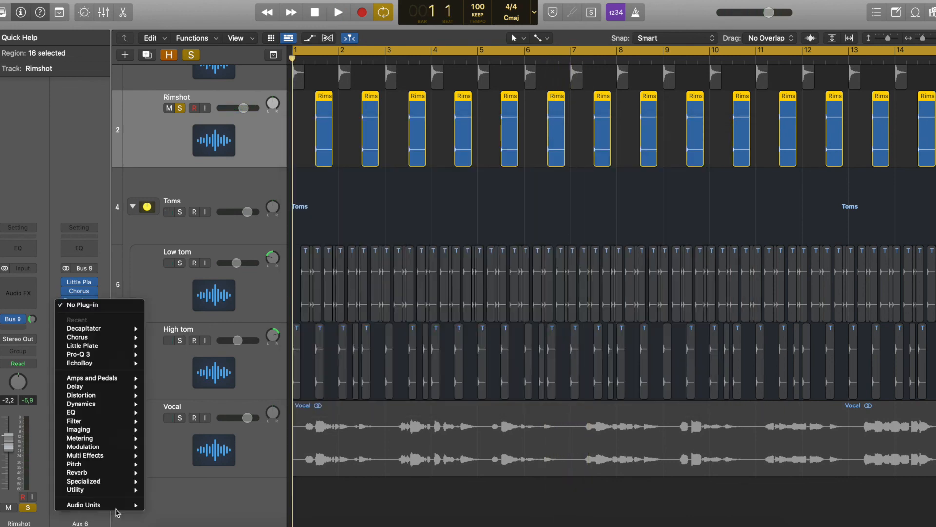
Try a Phaser after Decapitator on the Aux 6 channel, setting its stages to 9 while auditioning the rimshot reverb.
{"action": "mouse_move", "coordinate": [112, 506]}
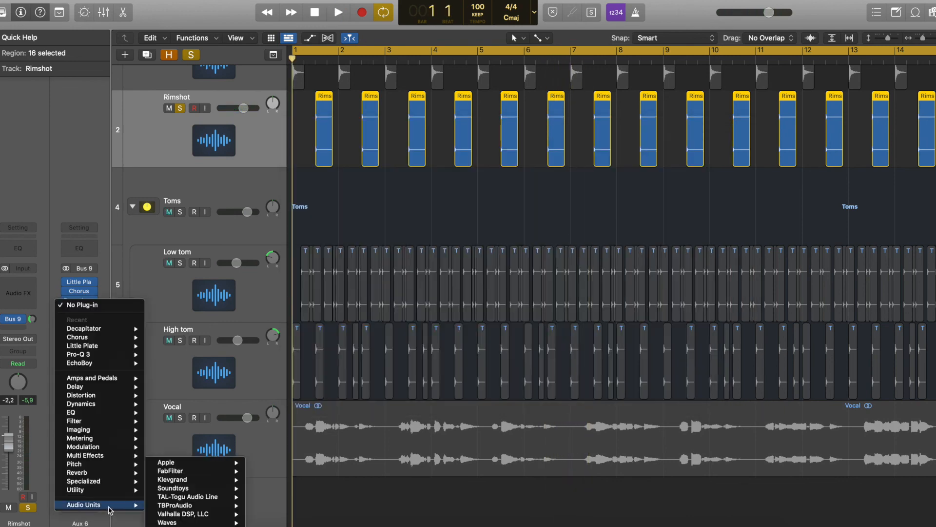
{"action": "mouse_move", "coordinate": [190, 482]}
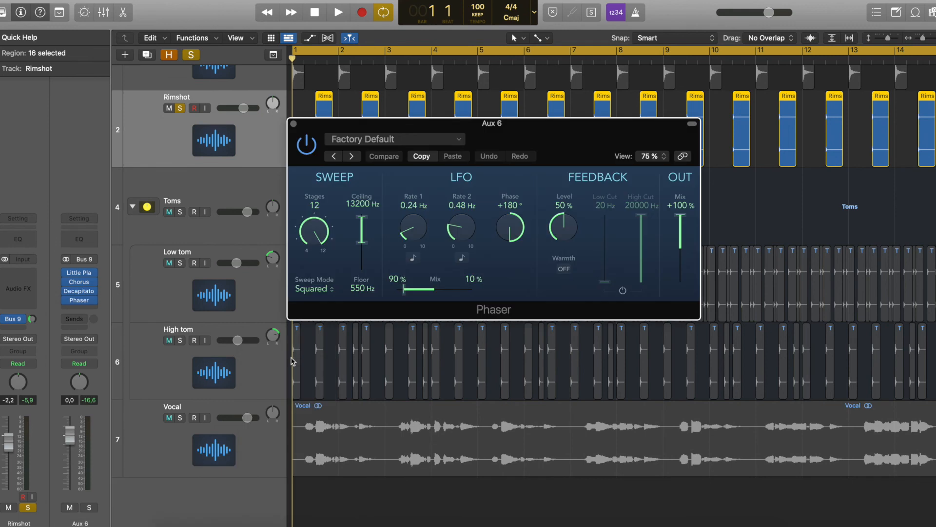
{"action": "key", "text": "space"}
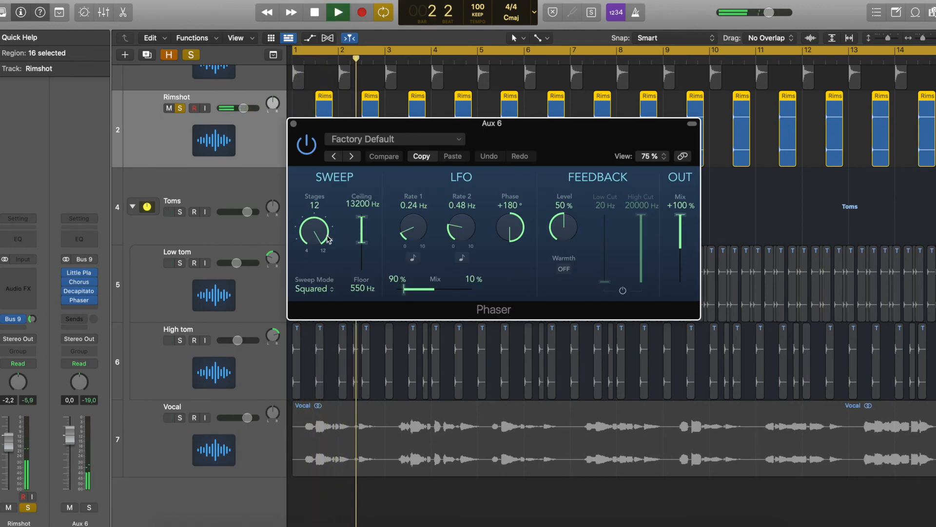
{"action": "left_click_drag", "start_coordinate": [321, 236], "coordinate": [324, 289]}
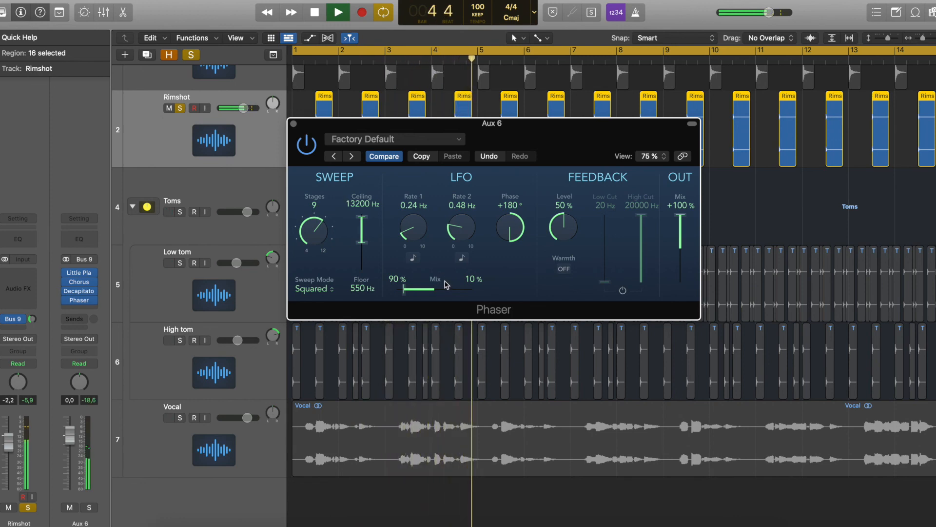
{"action": "key", "text": "space"}
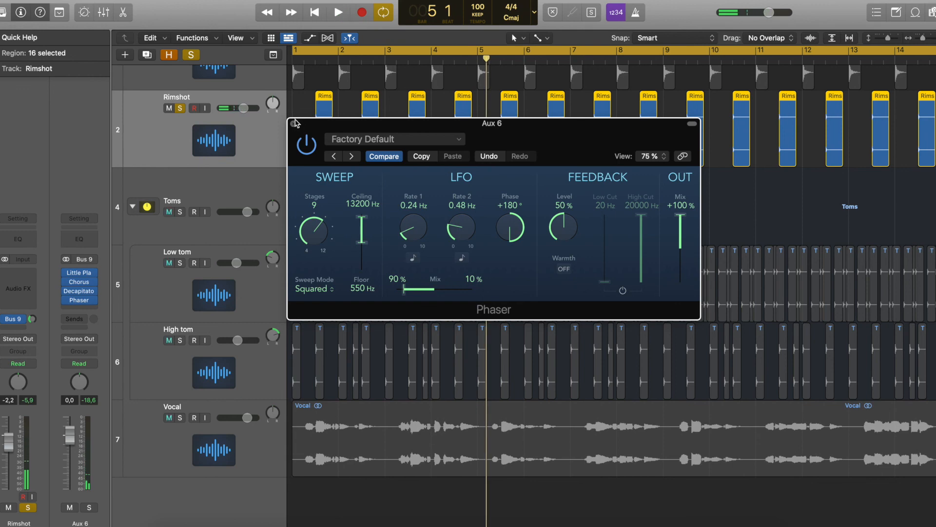
Close the Phaser and remove it from the Aux 6 channel.
{"action": "left_click", "coordinate": [294, 123]}
{"action": "left_click", "coordinate": [95, 305]}
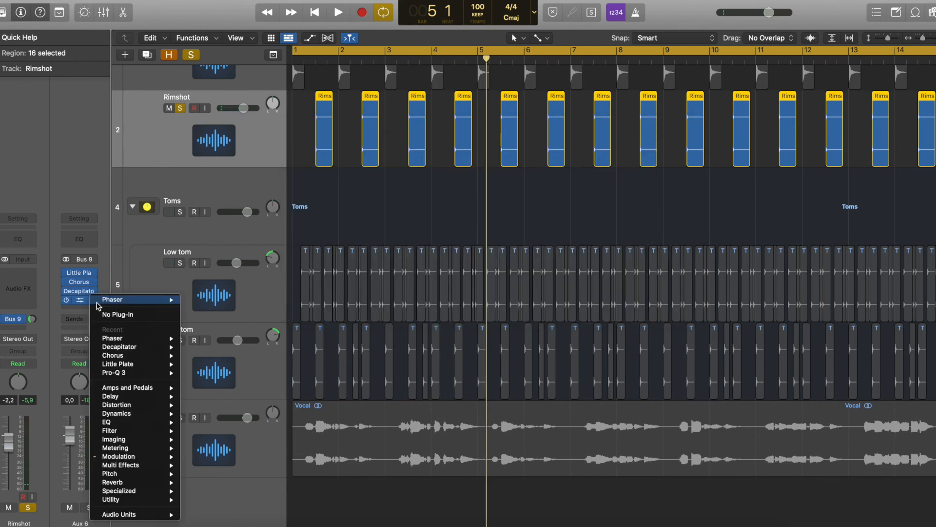
{"action": "left_click", "coordinate": [113, 319]}
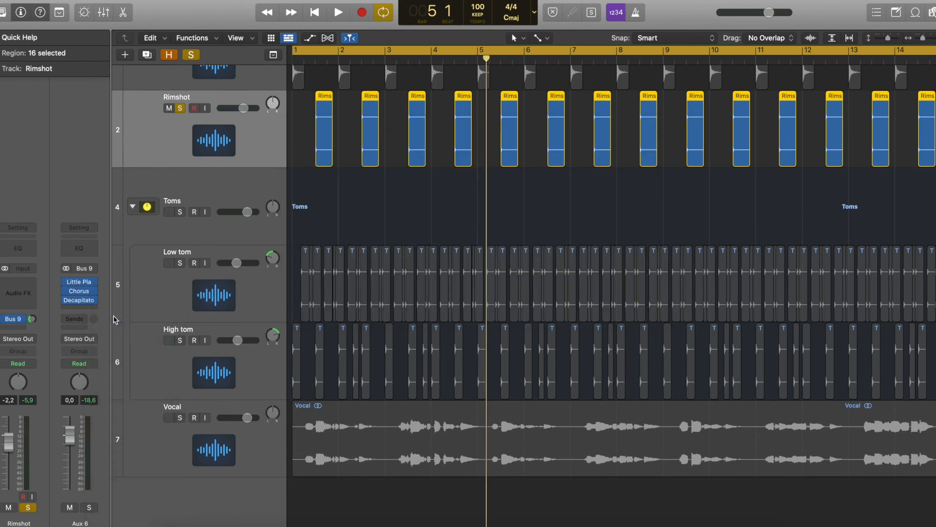